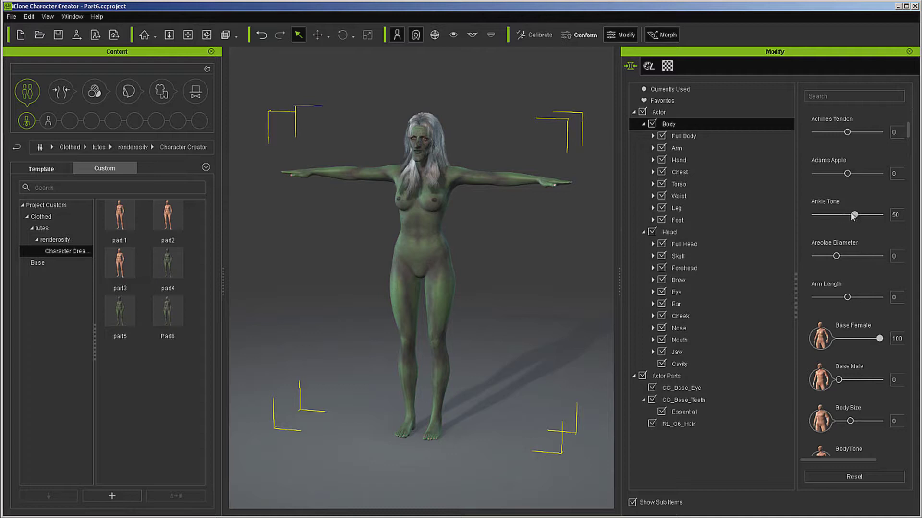
- Raise the body's Ankle Tone morph to its maximum, and set Body Tone to 100 and Body Size to -40
{"action": "left_click_drag", "start_coordinate": [854, 214], "coordinate": [912, 211]}
{"action": "scroll", "coordinate": [867, 263], "scroll_direction": "down", "scroll_amount": 4}
{"action": "scroll", "coordinate": [867, 264], "scroll_direction": "down", "scroll_amount": 2}
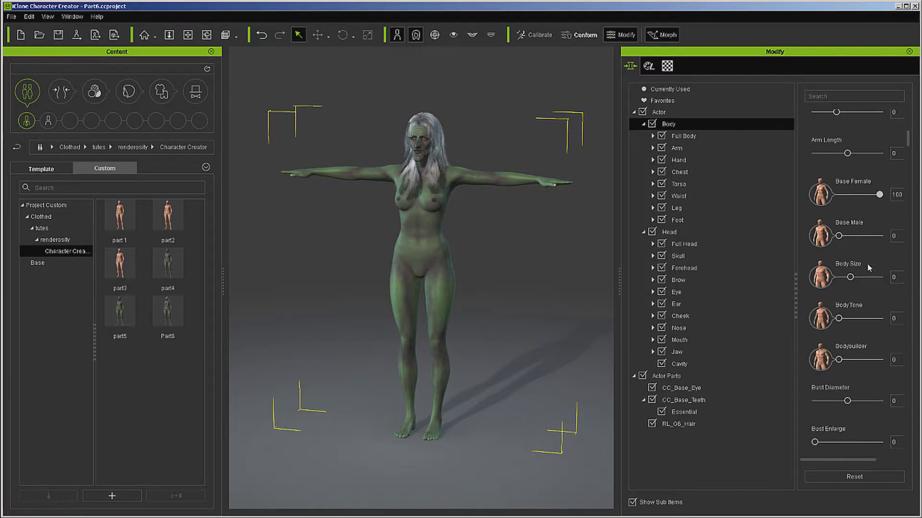
{"action": "left_click_drag", "start_coordinate": [839, 291], "coordinate": [879, 290]}
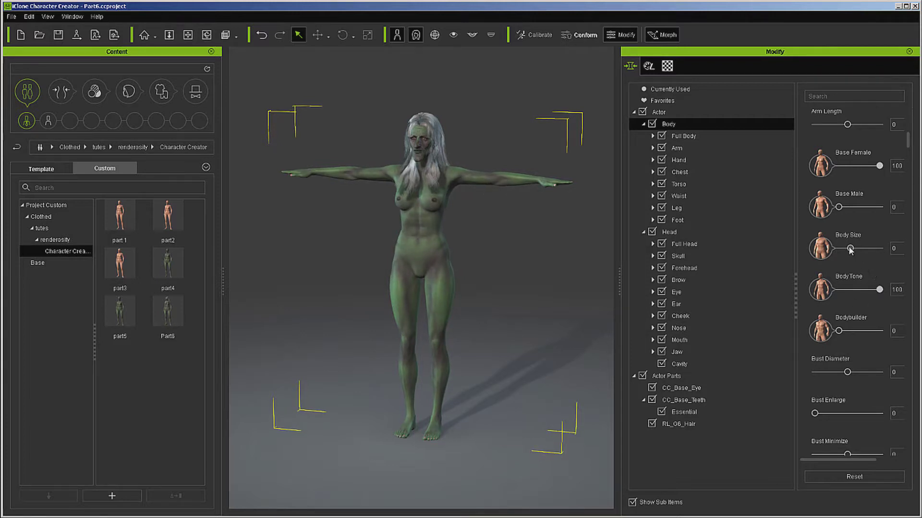
{"action": "left_click_drag", "start_coordinate": [850, 249], "coordinate": [836, 255]}
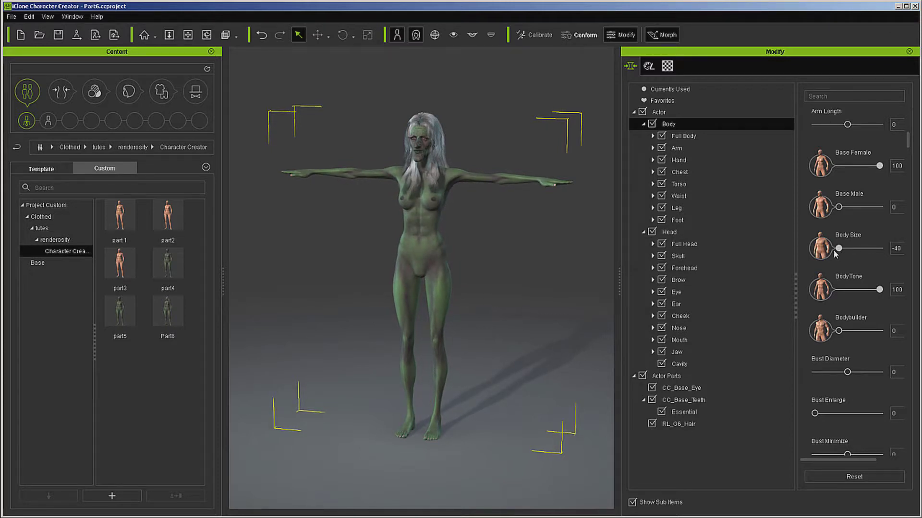
- Set the body's Bust Diameter morph to 14, and both Bust Upward Slope and Bust Under Curve to 100
{"action": "scroll", "coordinate": [848, 285], "scroll_direction": "down", "scroll_amount": 2}
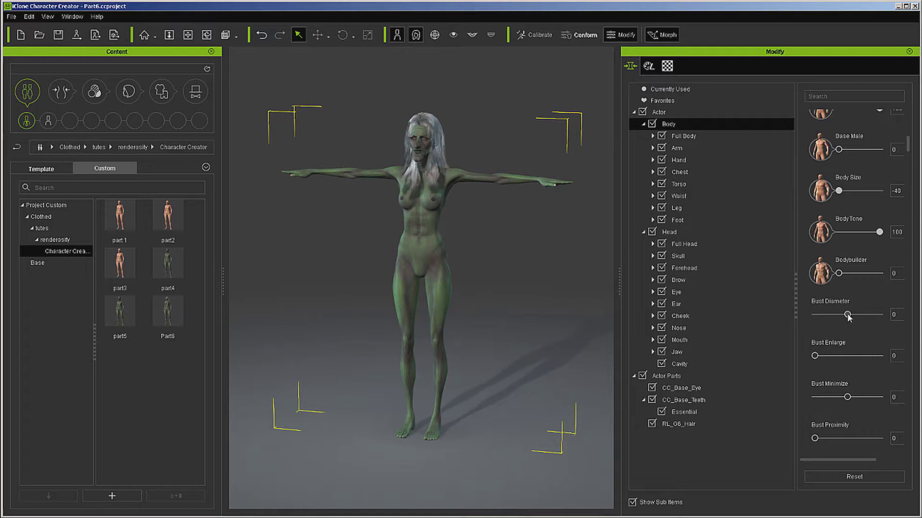
{"action": "left_click_drag", "start_coordinate": [847, 313], "coordinate": [851, 314]}
{"action": "scroll", "coordinate": [864, 349], "scroll_direction": "down", "scroll_amount": 7}
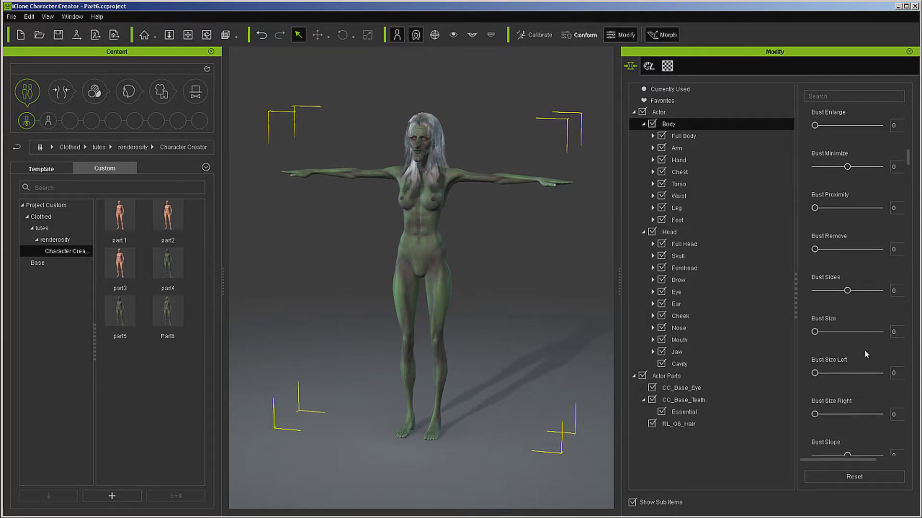
{"action": "scroll", "coordinate": [864, 351], "scroll_direction": "down", "scroll_amount": 7}
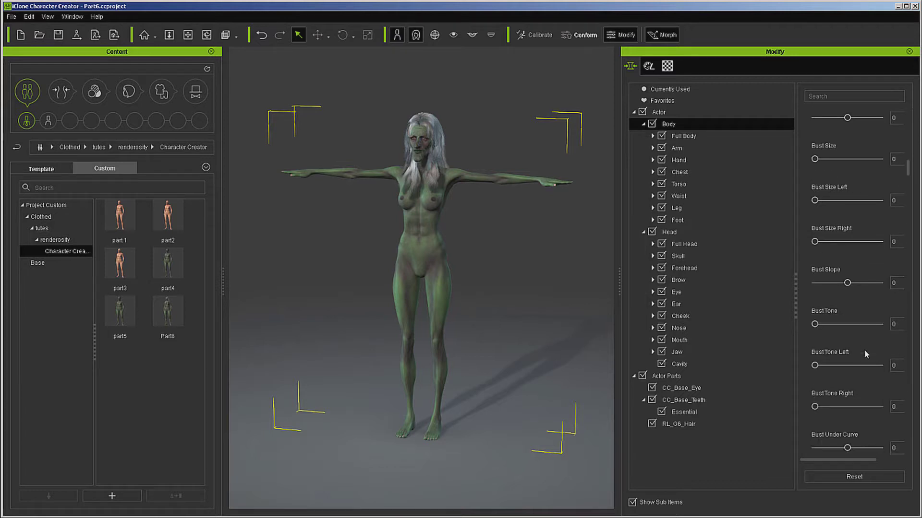
{"action": "scroll", "coordinate": [864, 355], "scroll_direction": "down", "scroll_amount": 2}
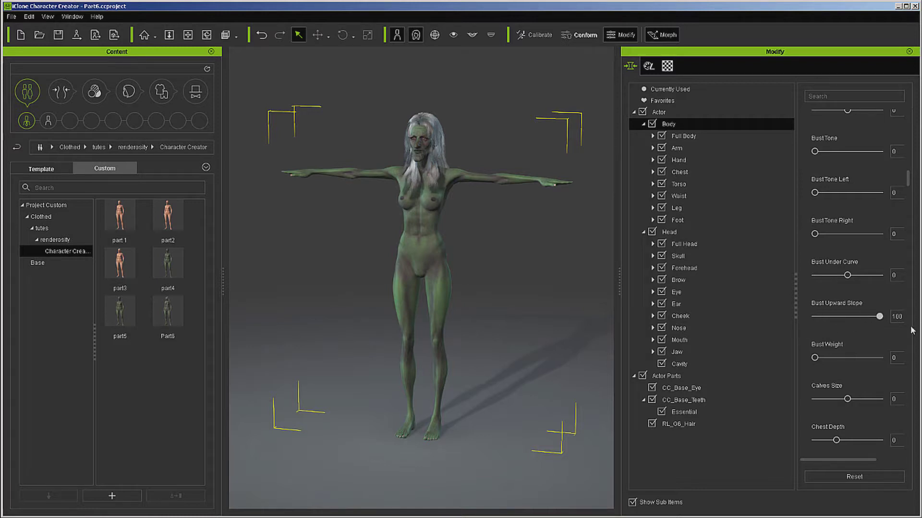
{"action": "left_click_drag", "start_coordinate": [848, 277], "coordinate": [880, 277]}
- Set the Bust Tone Right, Bust Tone Left and Bust Tone morphs to 100
{"action": "left_click_drag", "start_coordinate": [814, 235], "coordinate": [879, 233]}
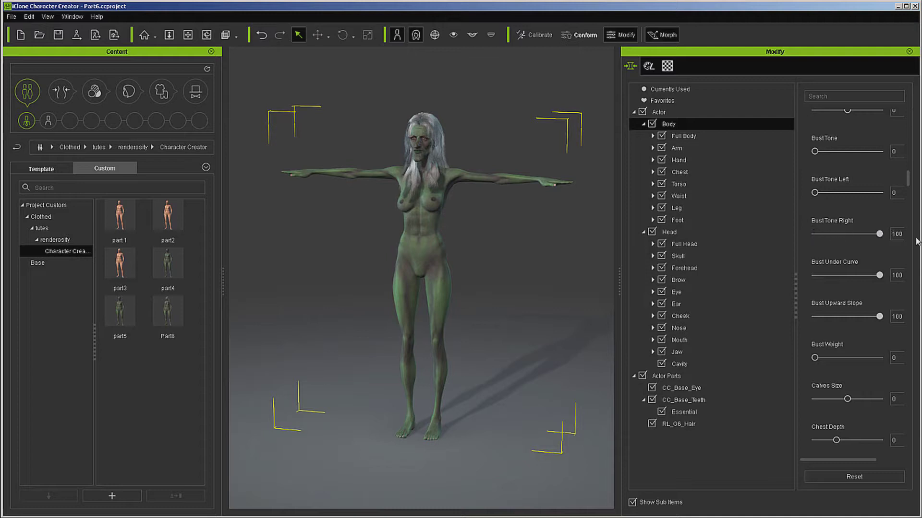
{"action": "left_click_drag", "start_coordinate": [815, 192], "coordinate": [881, 192]}
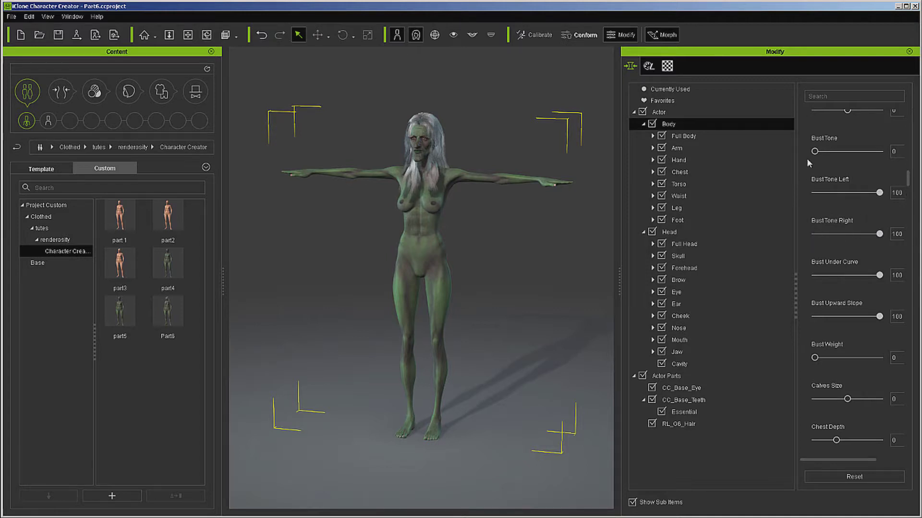
{"action": "left_click_drag", "start_coordinate": [815, 152], "coordinate": [880, 152]}
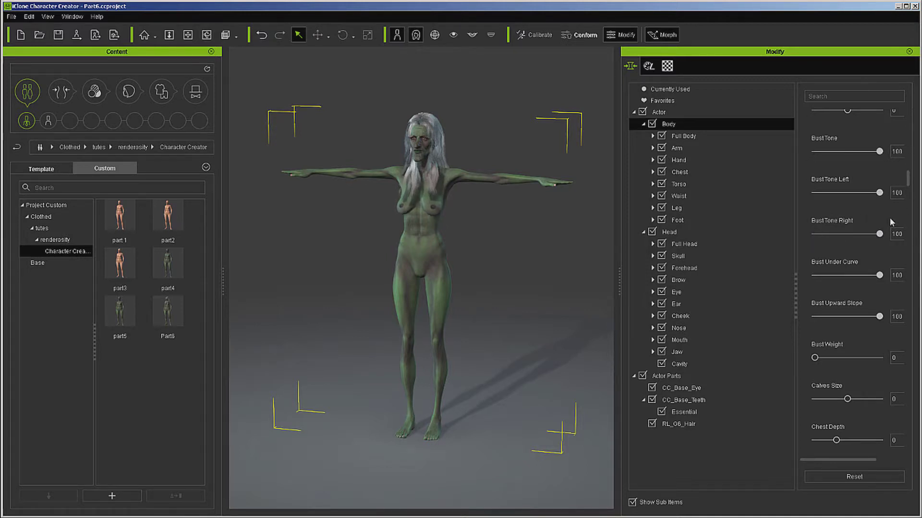
- Set Bust Size to 11, Bust Sides to -70, Bust Proximity to 28 and Bust Minimize to 64
{"action": "scroll", "coordinate": [858, 213], "scroll_direction": "up", "scroll_amount": 3}
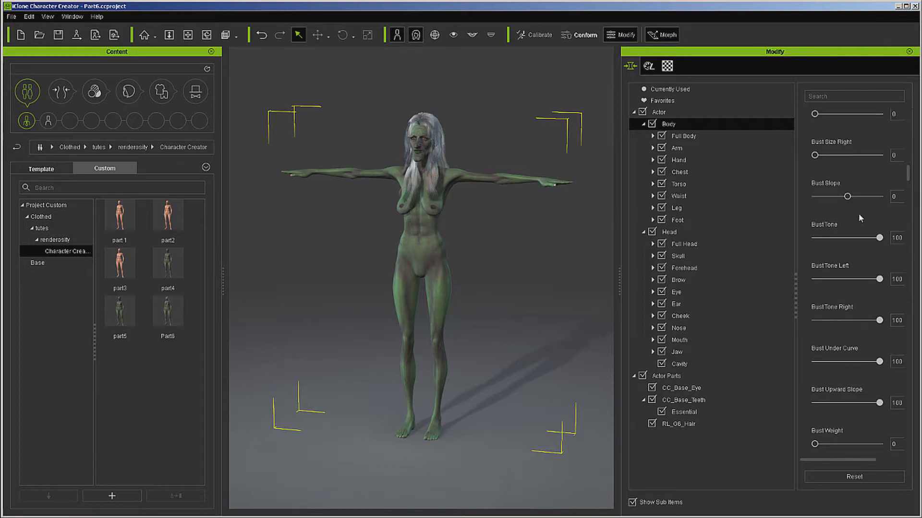
{"action": "scroll", "coordinate": [859, 219], "scroll_direction": "up", "scroll_amount": 3}
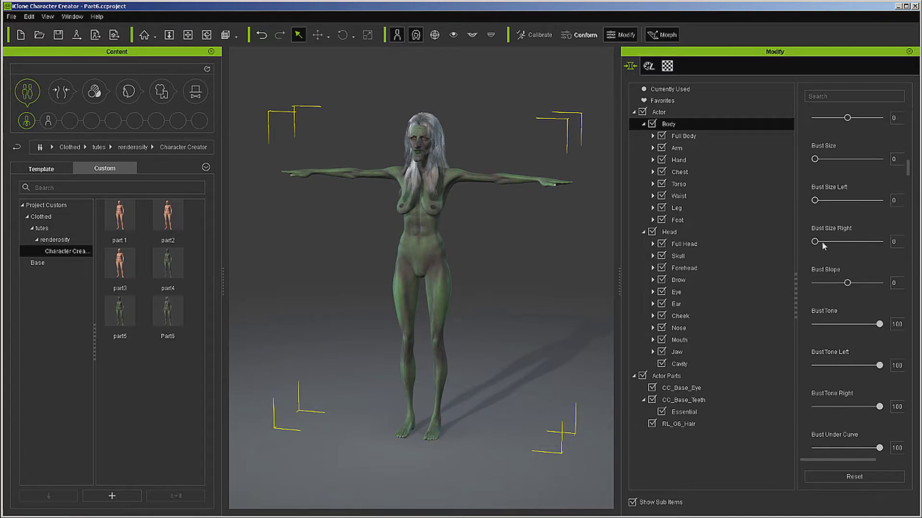
{"action": "scroll", "coordinate": [867, 243], "scroll_direction": "up", "scroll_amount": 2}
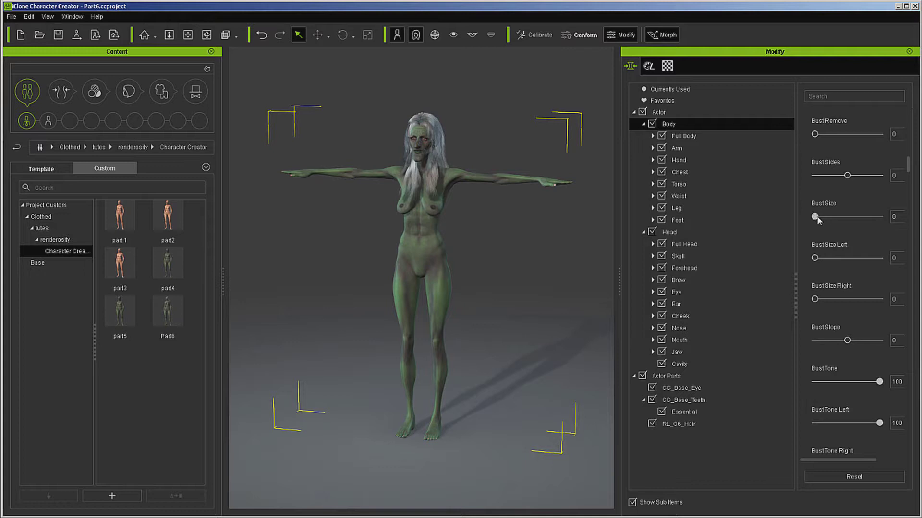
{"action": "left_click_drag", "start_coordinate": [815, 217], "coordinate": [821, 217]}
{"action": "left_click_drag", "start_coordinate": [847, 176], "coordinate": [868, 196]}
{"action": "scroll", "coordinate": [824, 185], "scroll_direction": "up", "scroll_amount": 3}
{"action": "scroll", "coordinate": [832, 190], "scroll_direction": "up", "scroll_amount": 2}
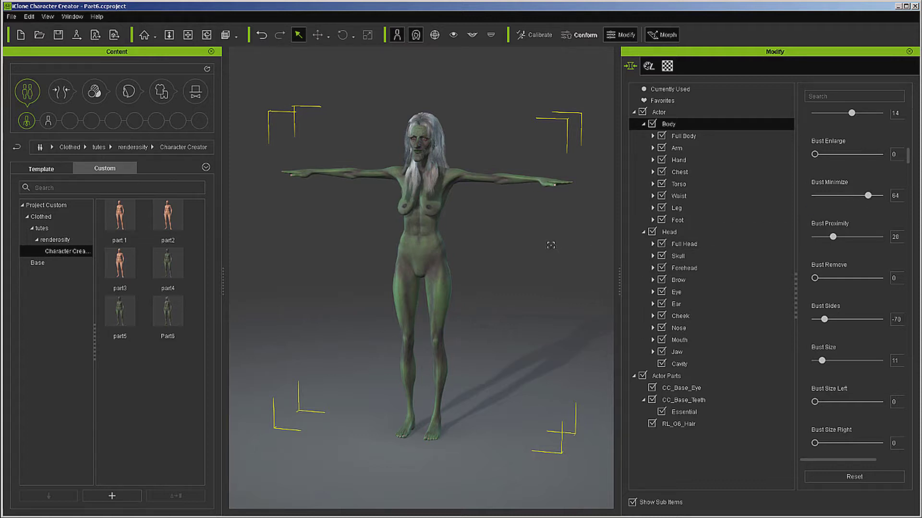
- Increase the body's Bust Minimize morph to 94, judging the figure in side profile
{"action": "left_click", "coordinate": [206, 35]}
{"action": "left_click_drag", "start_coordinate": [552, 278], "coordinate": [291, 286]}
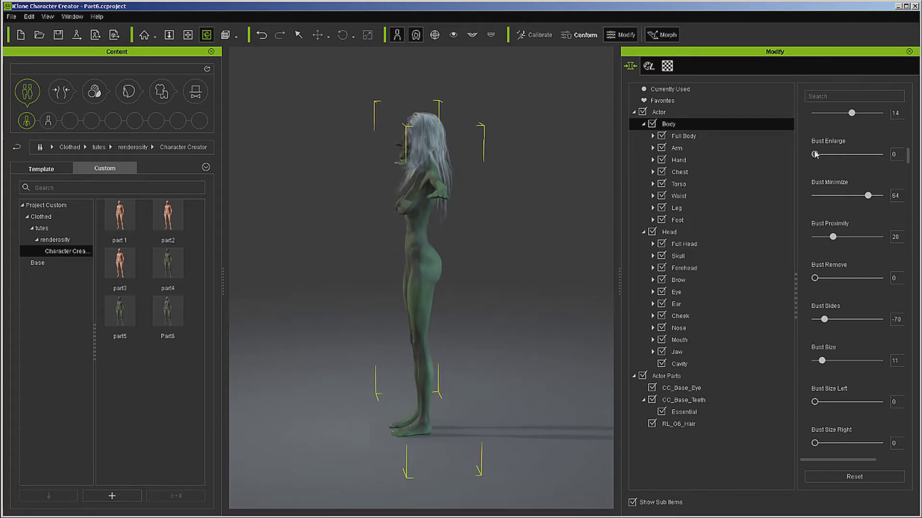
{"action": "mouse_move", "coordinate": [868, 196]}
{"action": "left_mouse_down"}
{"action": "mouse_move", "coordinate": [858, 197]}
{"action": "mouse_move", "coordinate": [878, 202]}
{"action": "left_mouse_up"}
{"action": "scroll", "coordinate": [867, 174], "scroll_direction": "up", "scroll_amount": 2}
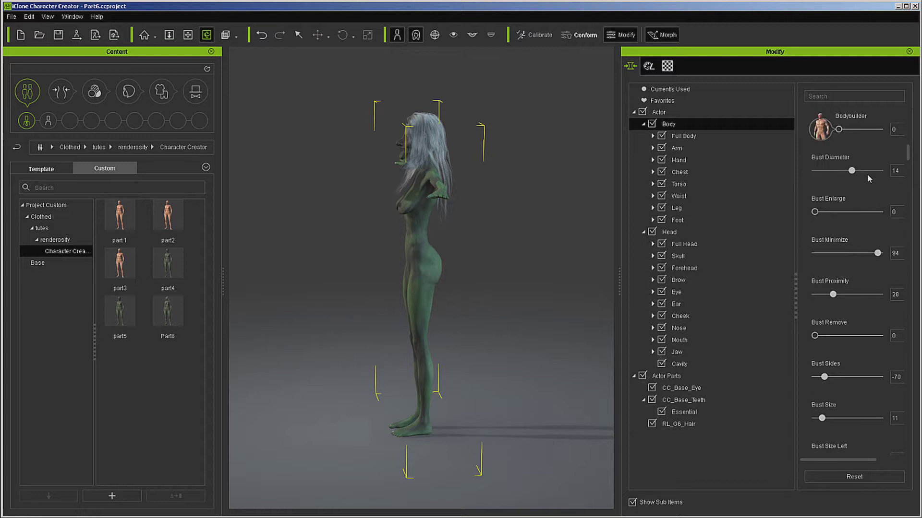
- Set the body's Bust Weight morph to 27 and check the figure from the front
{"action": "scroll", "coordinate": [853, 172], "scroll_direction": "down", "scroll_amount": 9}
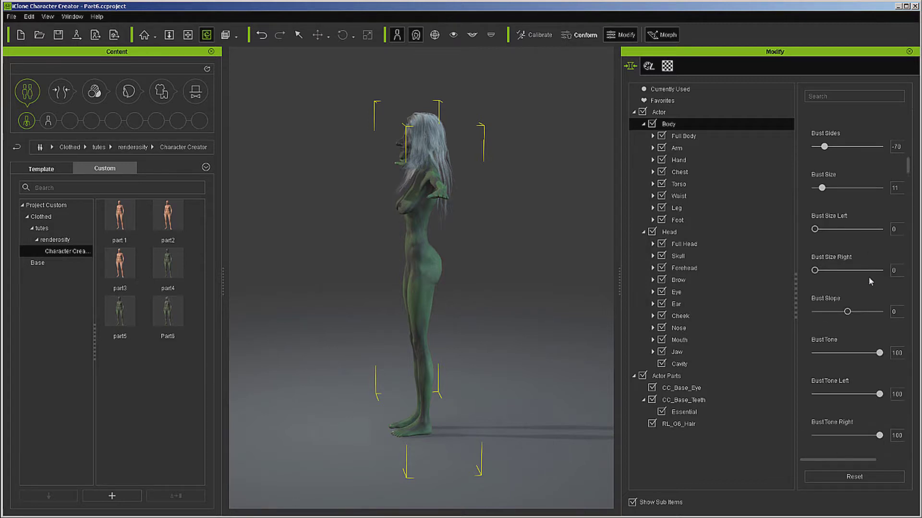
{"action": "scroll", "coordinate": [863, 284], "scroll_direction": "down", "scroll_amount": 6}
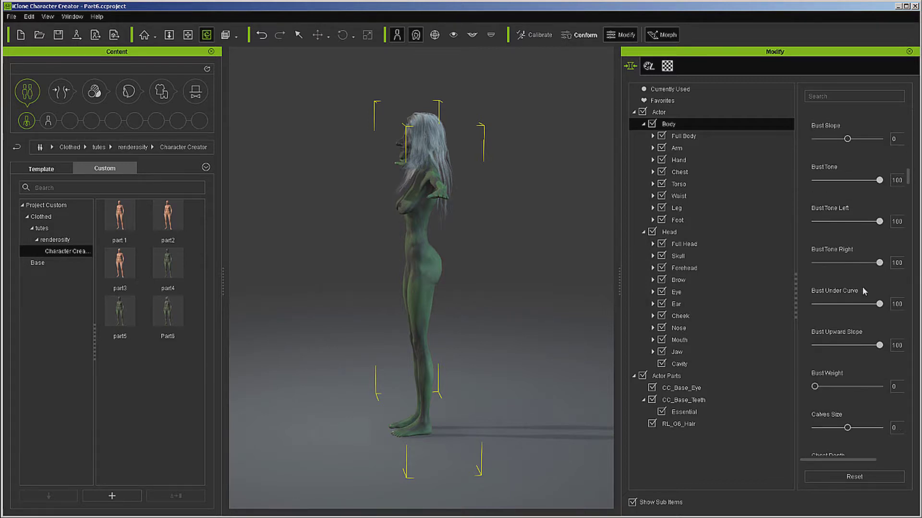
{"action": "scroll", "coordinate": [862, 295], "scroll_direction": "down", "scroll_amount": 1}
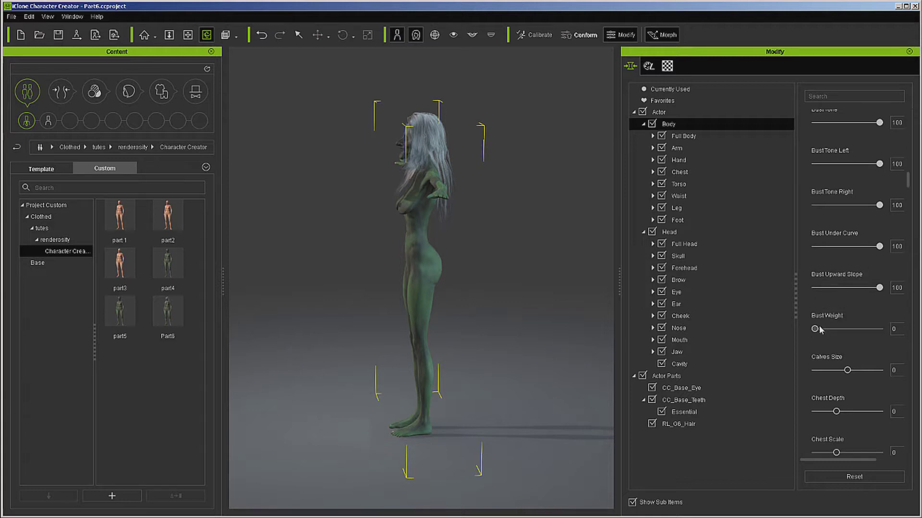
{"action": "left_click_drag", "start_coordinate": [819, 329], "coordinate": [835, 333]}
{"action": "right_click_drag", "start_coordinate": [480, 218], "coordinate": [530, 235]}
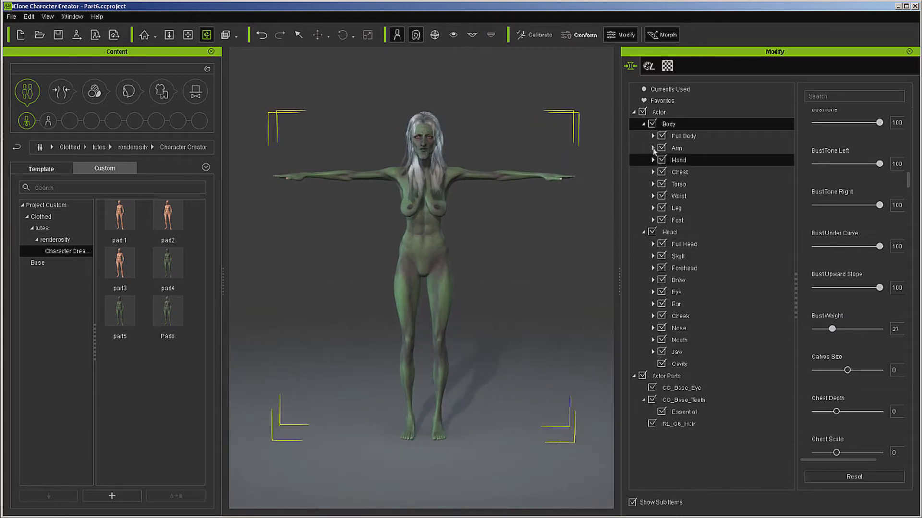
- Set the body's Calves Size morph to -100 and Collarbone Detail to 150
{"action": "scroll", "coordinate": [859, 283], "scroll_direction": "down", "scroll_amount": 2}
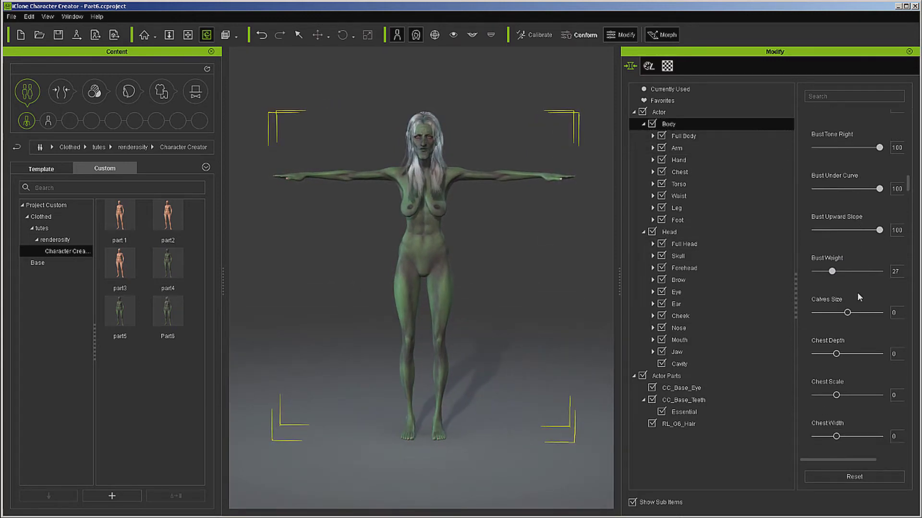
{"action": "scroll", "coordinate": [857, 293], "scroll_direction": "down", "scroll_amount": 2}
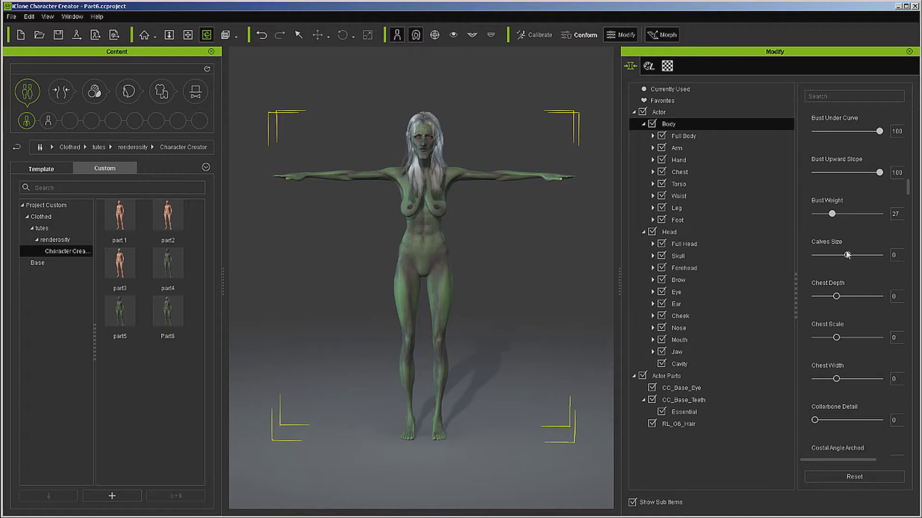
{"action": "left_click_drag", "start_coordinate": [847, 255], "coordinate": [811, 255]}
{"action": "scroll", "coordinate": [840, 317], "scroll_direction": "down", "scroll_amount": 4}
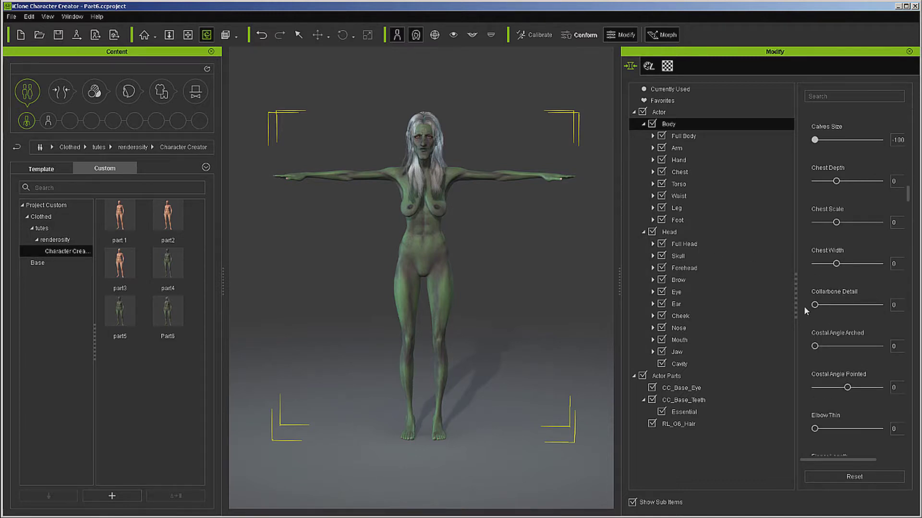
{"action": "left_click_drag", "start_coordinate": [815, 305], "coordinate": [879, 305]}
- Set the body's Elbow Thin and Finger Length morphs to 100
{"action": "scroll", "coordinate": [831, 305], "scroll_direction": "down", "scroll_amount": 3}
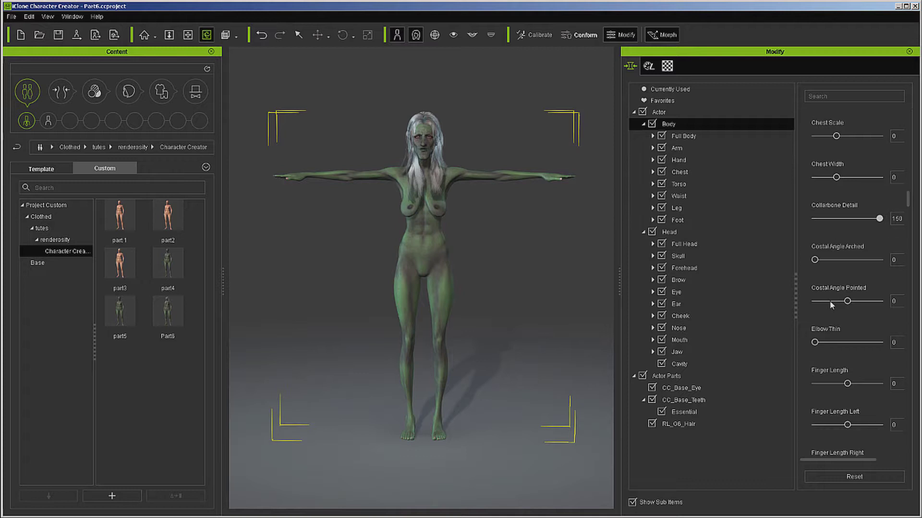
{"action": "scroll", "coordinate": [832, 305], "scroll_direction": "down", "scroll_amount": 2}
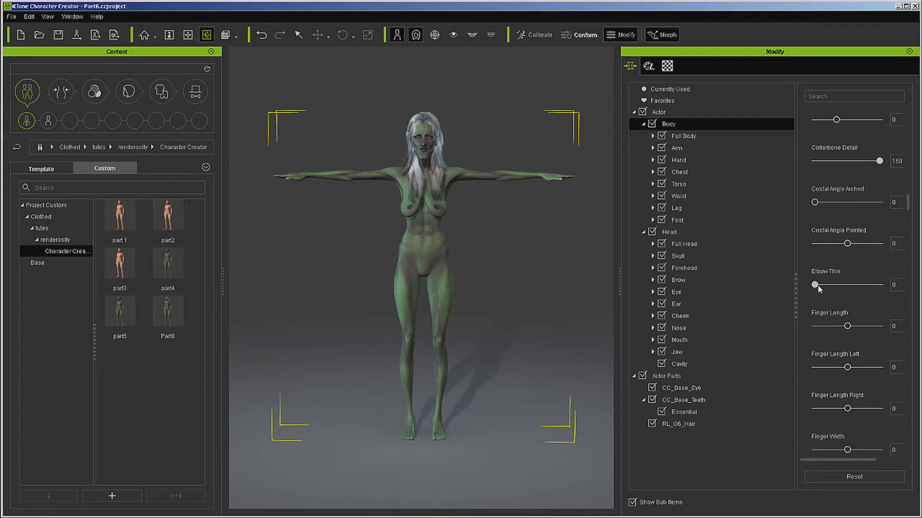
{"action": "left_click_drag", "start_coordinate": [815, 285], "coordinate": [882, 288]}
{"action": "scroll", "coordinate": [881, 309], "scroll_direction": "down", "scroll_amount": 1}
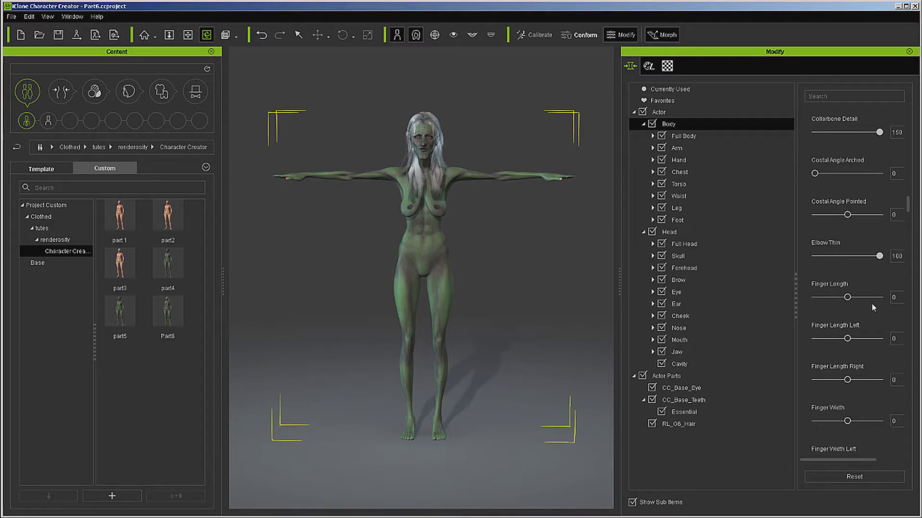
{"action": "left_click_drag", "start_coordinate": [855, 295], "coordinate": [882, 297]}
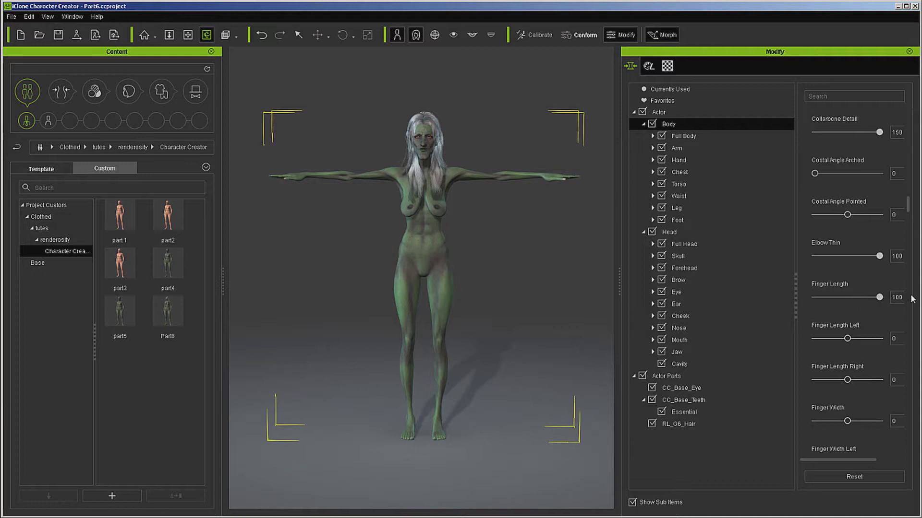
- Set the body's Fingernail Length morph to 100
{"action": "scroll", "coordinate": [883, 321], "scroll_direction": "down", "scroll_amount": 1}
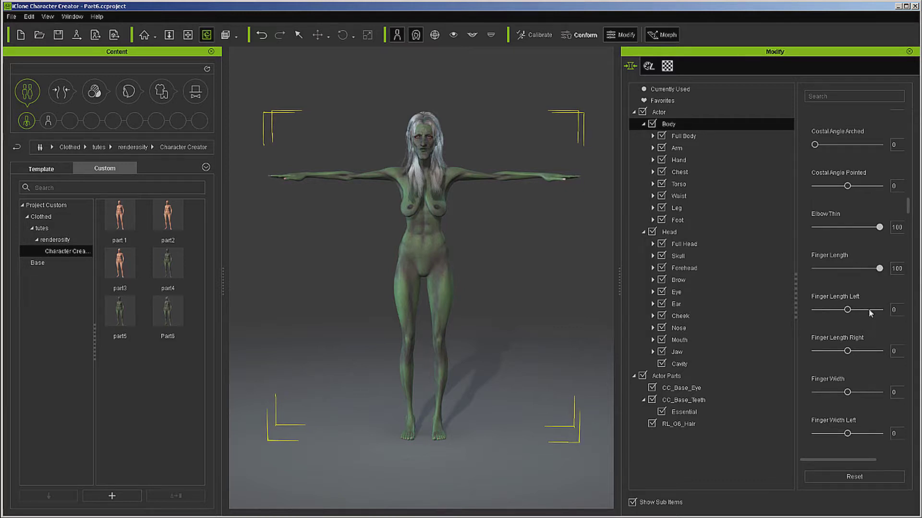
{"action": "scroll", "coordinate": [865, 326], "scroll_direction": "down", "scroll_amount": 1}
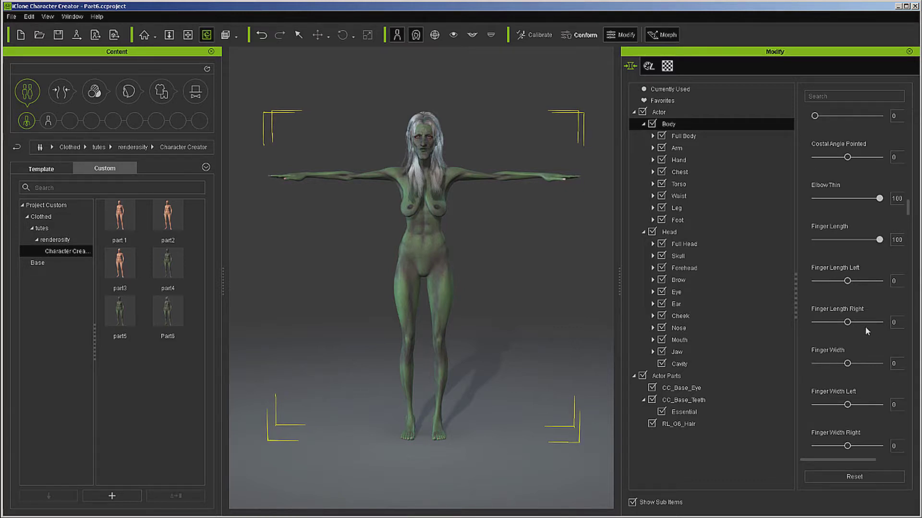
{"action": "scroll", "coordinate": [873, 312], "scroll_direction": "down", "scroll_amount": 1}
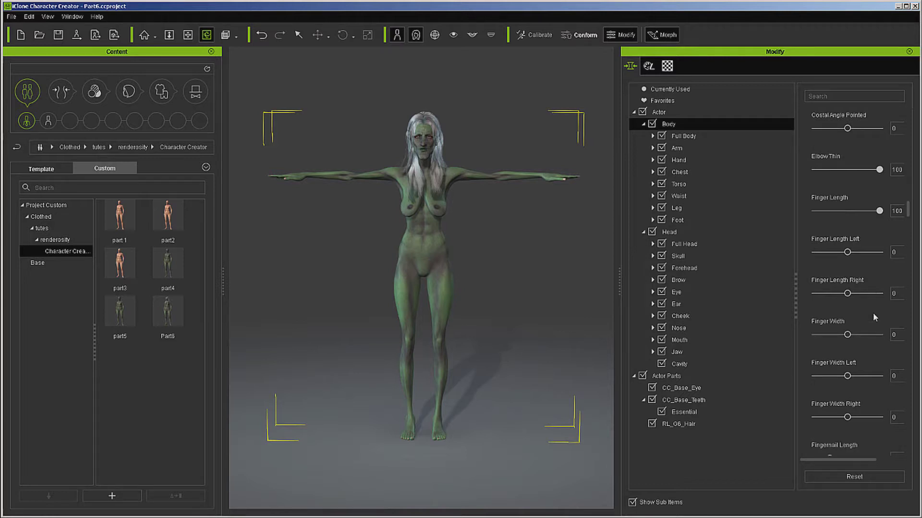
{"action": "scroll", "coordinate": [868, 317], "scroll_direction": "down", "scroll_amount": 4}
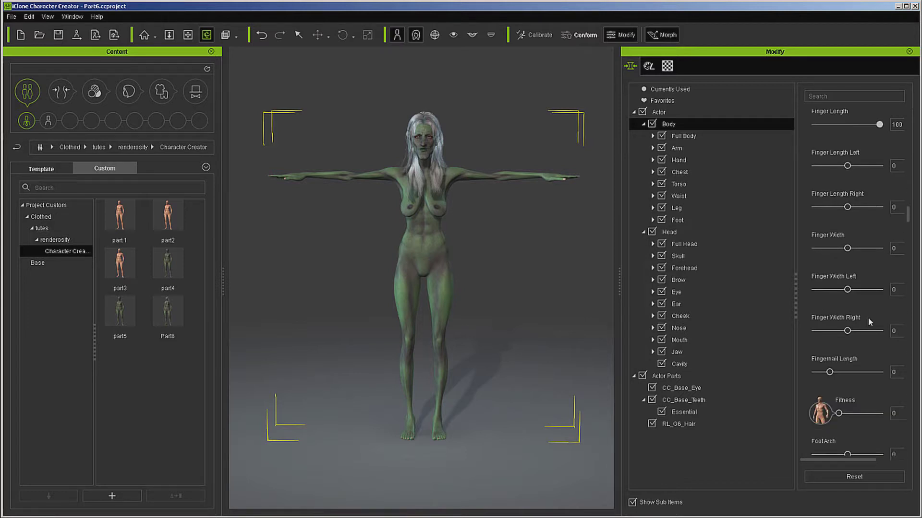
{"action": "scroll", "coordinate": [869, 323], "scroll_direction": "down", "scroll_amount": 1}
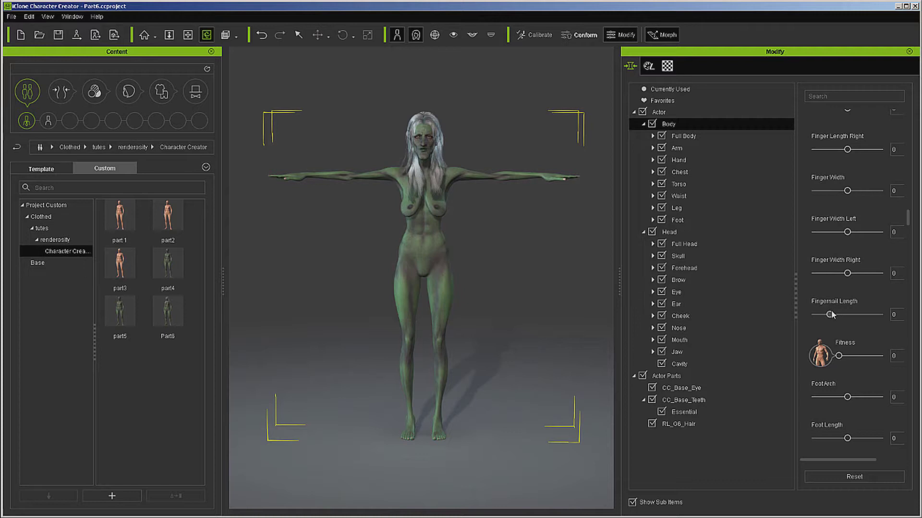
{"action": "left_click_drag", "start_coordinate": [830, 315], "coordinate": [906, 321]}
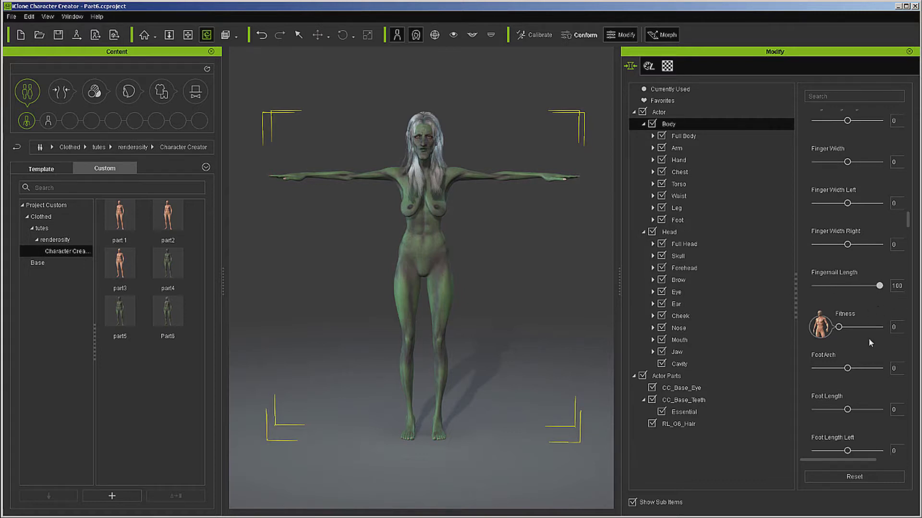
- Set the body's Fitness morph to about 30
{"action": "scroll", "coordinate": [869, 338], "scroll_direction": "down", "scroll_amount": 2}
{"action": "left_click_drag", "start_coordinate": [849, 298], "coordinate": [847, 306]}
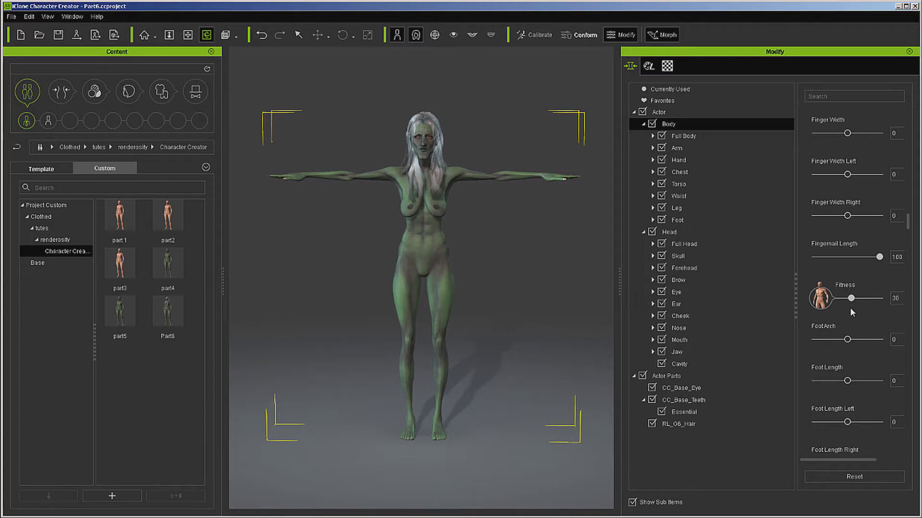
{"action": "scroll", "coordinate": [859, 324], "scroll_direction": "down", "scroll_amount": 5}
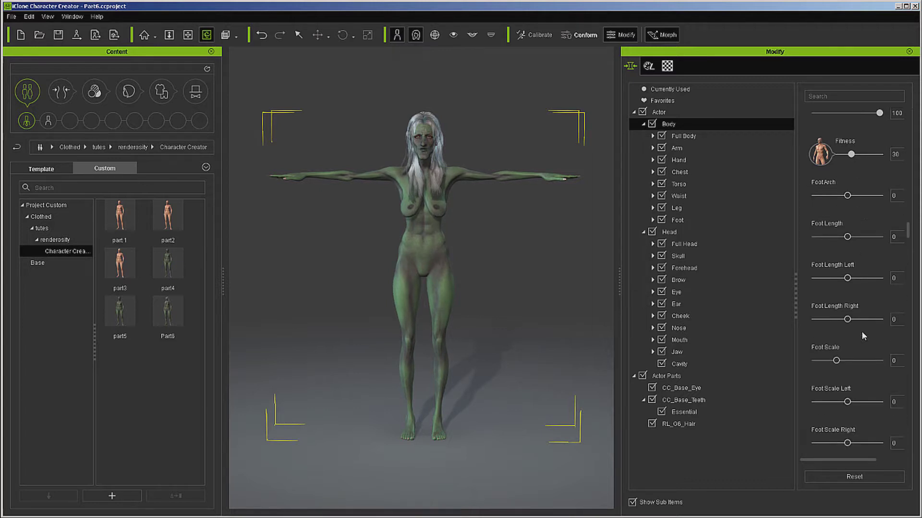
- Set the body's Foot Thickness morph to -100
{"action": "scroll", "coordinate": [861, 331], "scroll_direction": "down", "scroll_amount": 4}
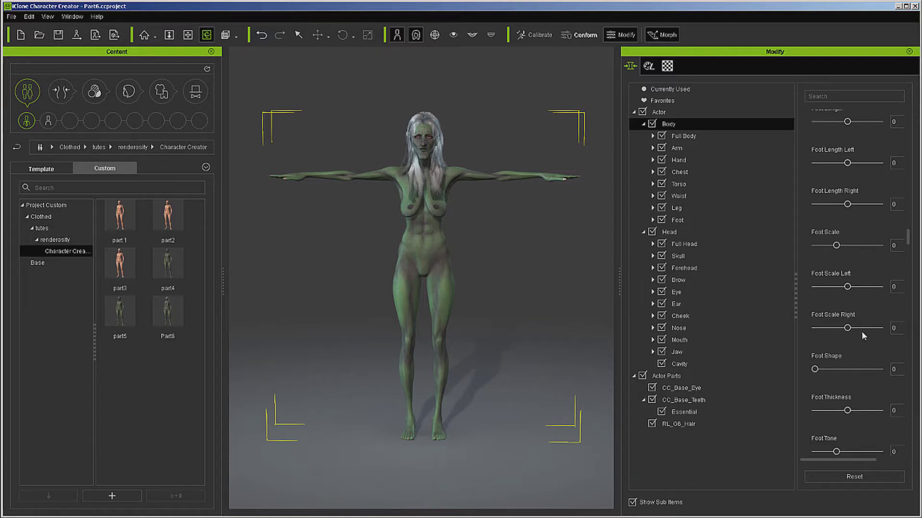
{"action": "scroll", "coordinate": [862, 333], "scroll_direction": "down", "scroll_amount": 3}
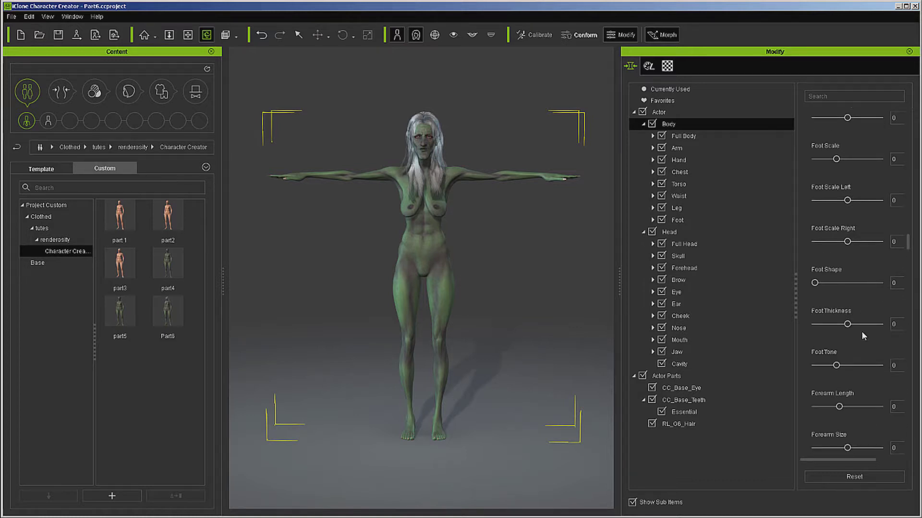
{"action": "left_click_drag", "start_coordinate": [847, 325], "coordinate": [821, 329]}
- Set the body's Foot Tone morph to 100 and Forearm Size to -100
{"action": "scroll", "coordinate": [858, 332], "scroll_direction": "down", "scroll_amount": 2}
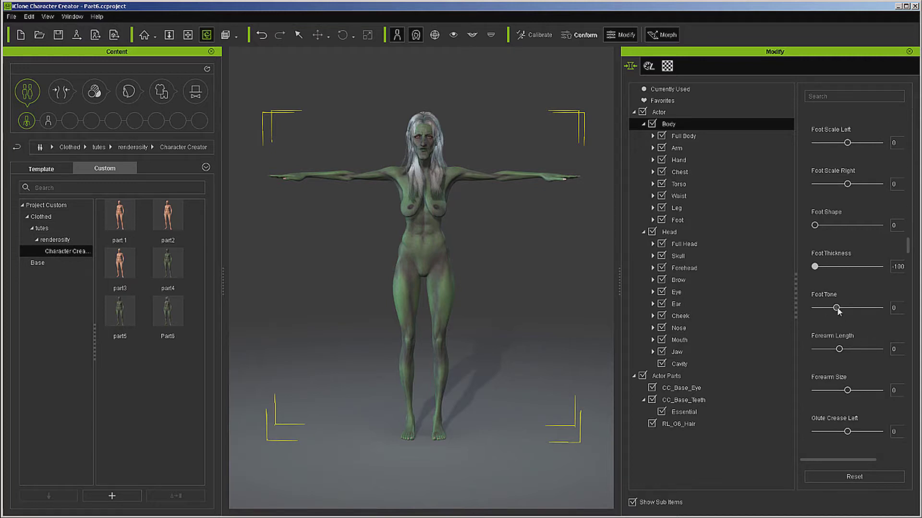
{"action": "left_click_drag", "start_coordinate": [836, 308], "coordinate": [880, 308]}
{"action": "scroll", "coordinate": [878, 338], "scroll_direction": "down", "scroll_amount": 3}
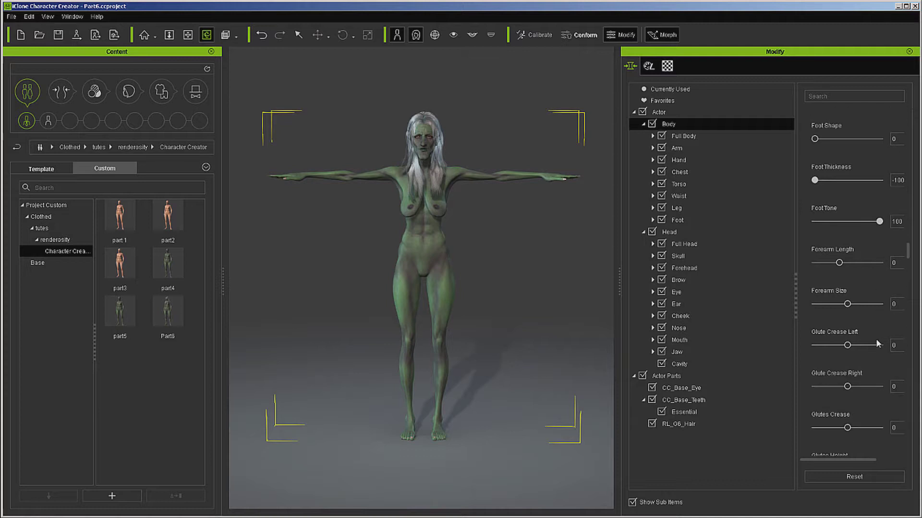
{"action": "left_click_drag", "start_coordinate": [848, 306], "coordinate": [788, 304]}
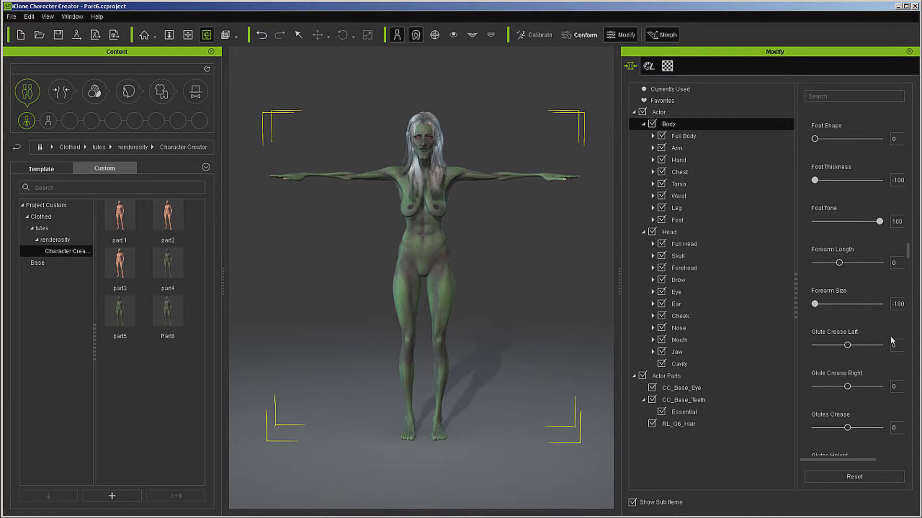
- Viewing the character from behind, set the Glute Crease Right morph to about -67 and Glutes Crease to about -79
{"action": "scroll", "coordinate": [885, 339], "scroll_direction": "down", "scroll_amount": 3}
{"action": "scroll", "coordinate": [849, 305], "scroll_direction": "down", "scroll_amount": 1}
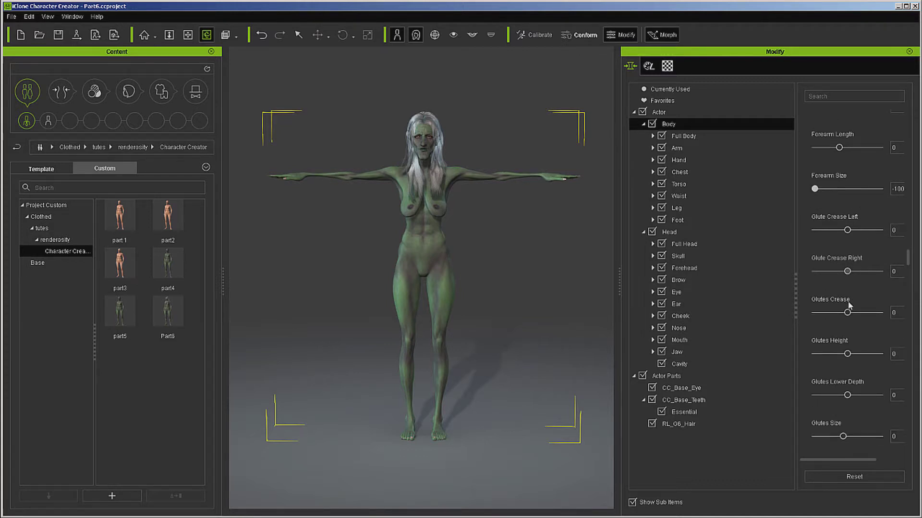
{"action": "right_click_drag", "start_coordinate": [493, 250], "coordinate": [72, 205]}
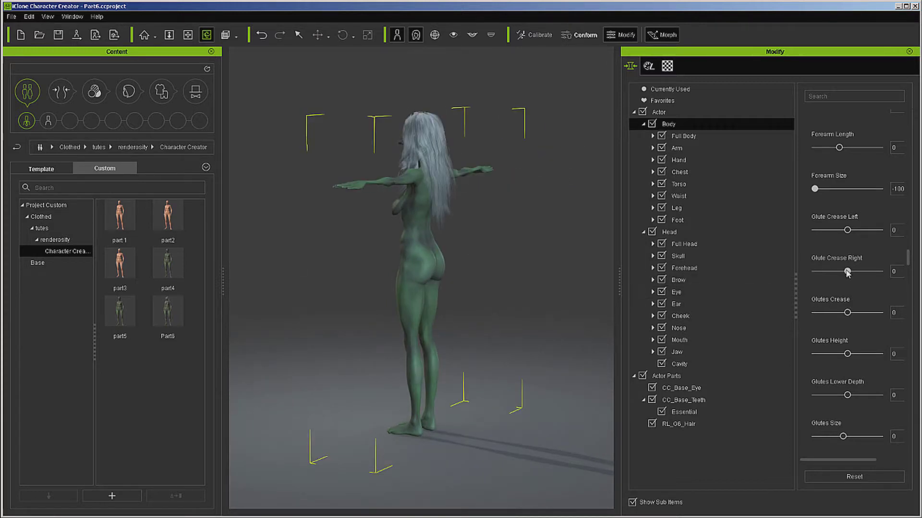
{"action": "left_click_drag", "start_coordinate": [848, 271], "coordinate": [825, 271]}
{"action": "left_click_drag", "start_coordinate": [849, 314], "coordinate": [824, 317]}
- Set the body's Glutes Height morph to about -70 and Glutes Lower Depth to about -85
{"action": "left_click_drag", "start_coordinate": [848, 354], "coordinate": [826, 356]}
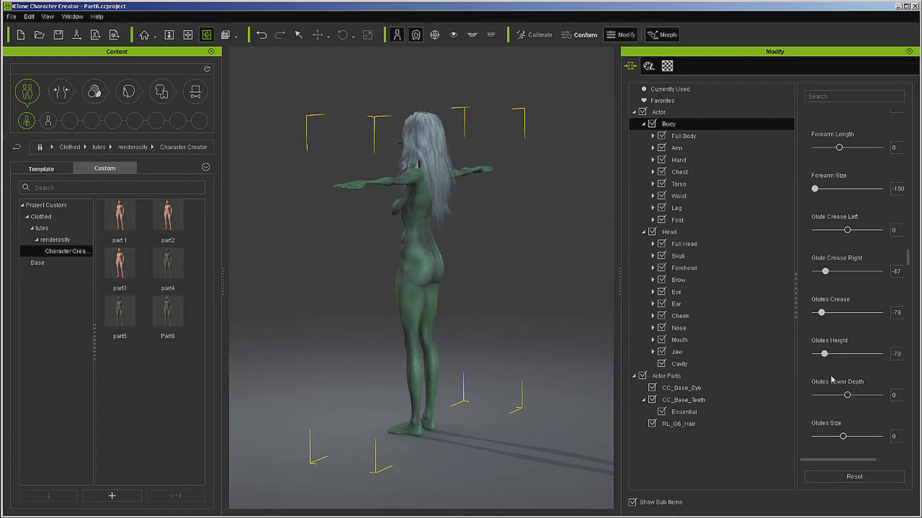
{"action": "left_click_drag", "start_coordinate": [846, 399], "coordinate": [824, 400]}
{"action": "scroll", "coordinate": [852, 388], "scroll_direction": "down", "scroll_amount": 2}
{"action": "scroll", "coordinate": [851, 390], "scroll_direction": "up", "scroll_amount": 6}
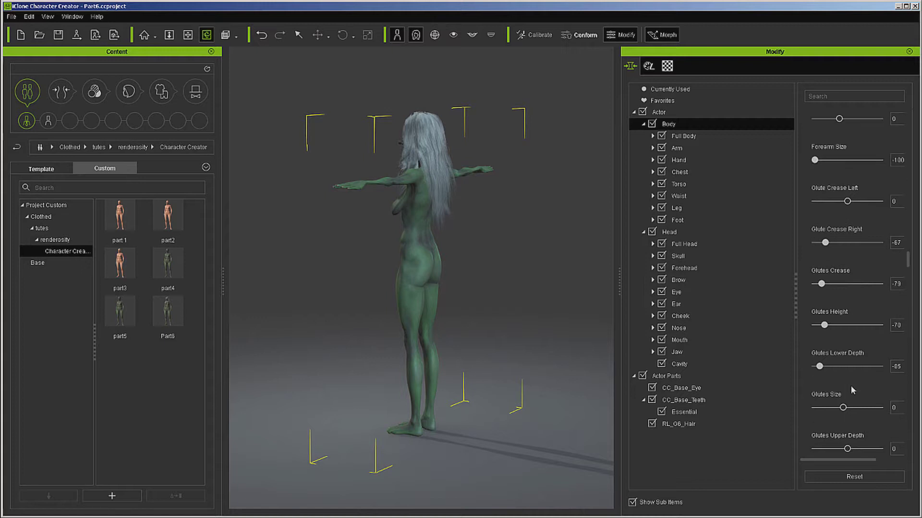
- Set the body's Glutes Upper Depth morph to about -61 and Glutes Width to about -56
{"action": "scroll", "coordinate": [853, 386], "scroll_direction": "down", "scroll_amount": 5}
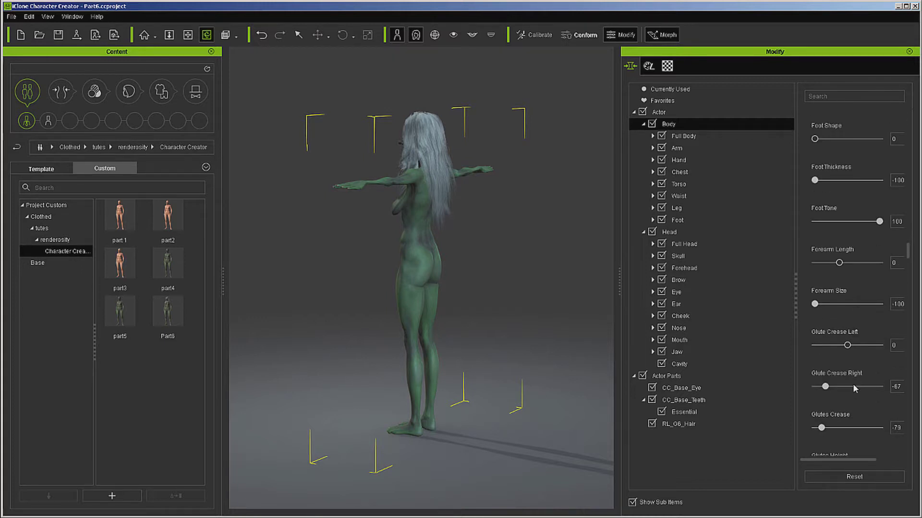
{"action": "scroll", "coordinate": [853, 384], "scroll_direction": "down", "scroll_amount": 3}
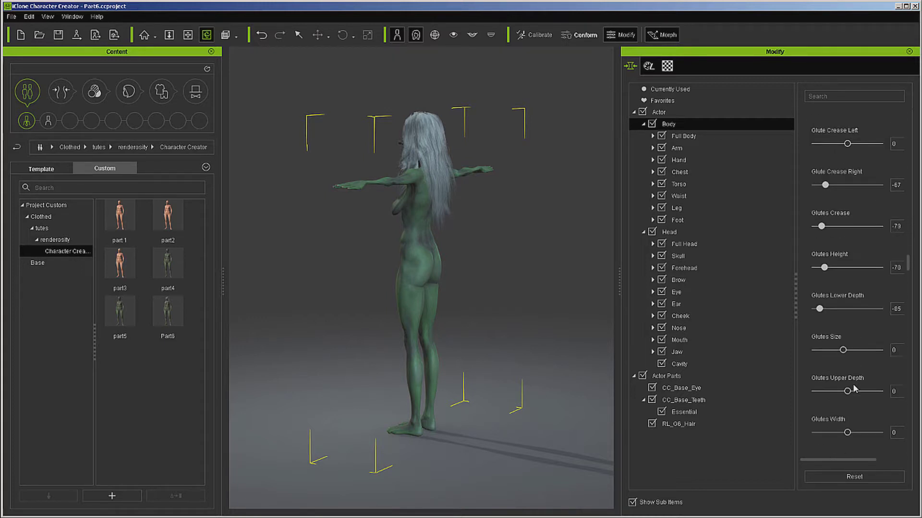
{"action": "left_click_drag", "start_coordinate": [847, 305], "coordinate": [826, 305]}
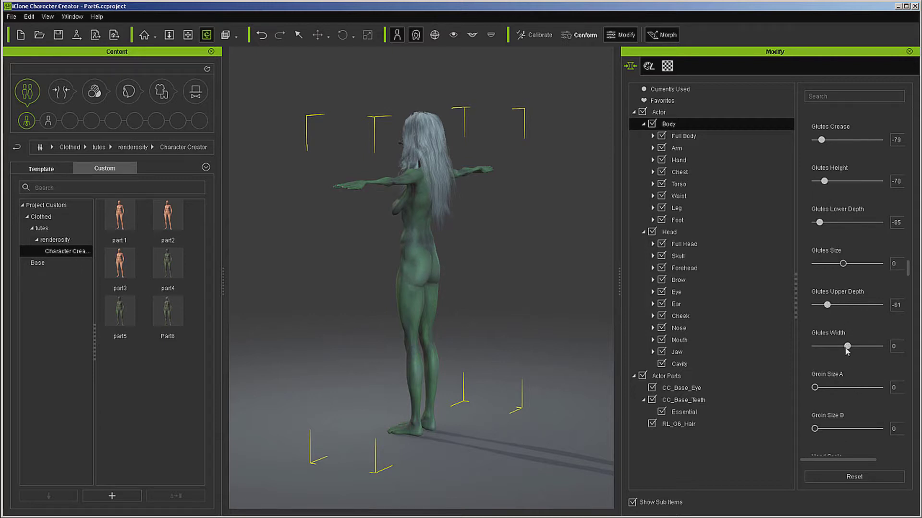
{"action": "left_click_drag", "start_coordinate": [847, 350], "coordinate": [828, 351]}
- Set the body's Glutes Size morph to about -33 and check the shape from behind
{"action": "mouse_move", "coordinate": [844, 264]}
{"action": "left_mouse_down"}
{"action": "mouse_move", "coordinate": [825, 265]}
{"action": "mouse_move", "coordinate": [833, 270]}
{"action": "left_mouse_up"}
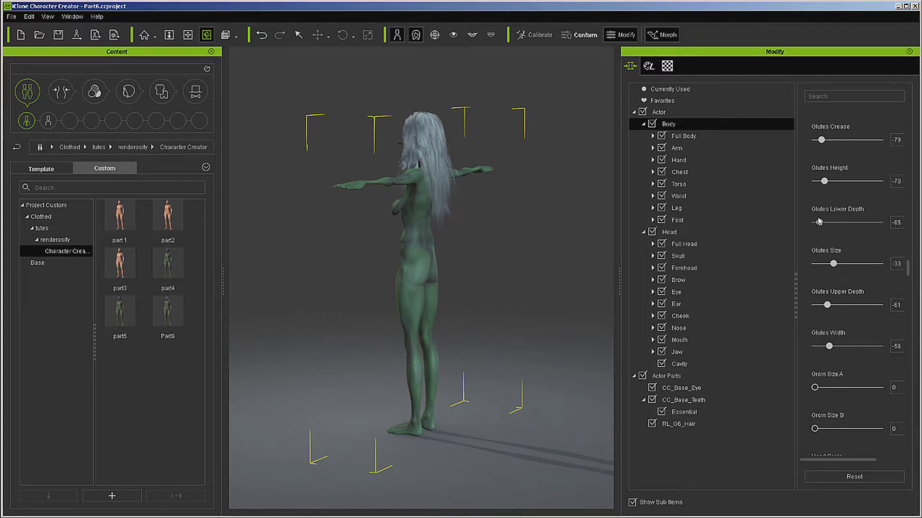
{"action": "scroll", "coordinate": [871, 409], "scroll_direction": "down", "scroll_amount": 6}
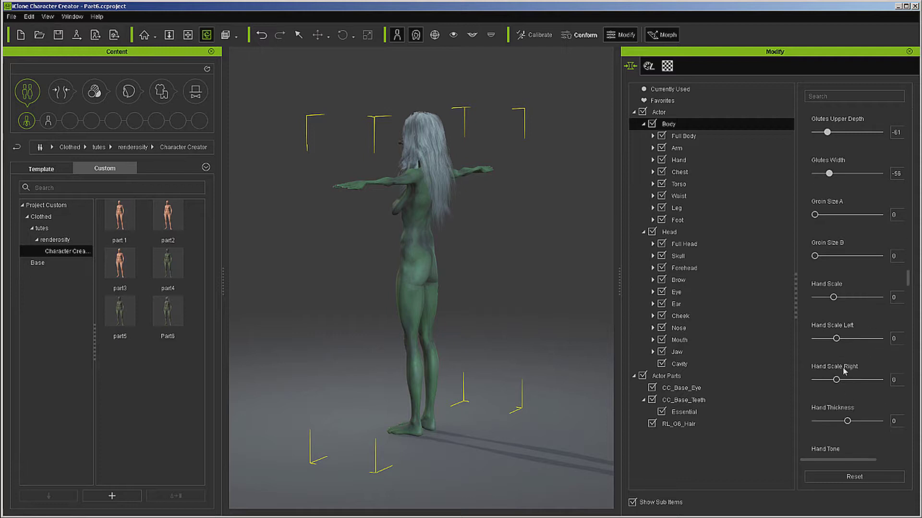
{"action": "right_click_drag", "start_coordinate": [520, 299], "coordinate": [500, 278]}
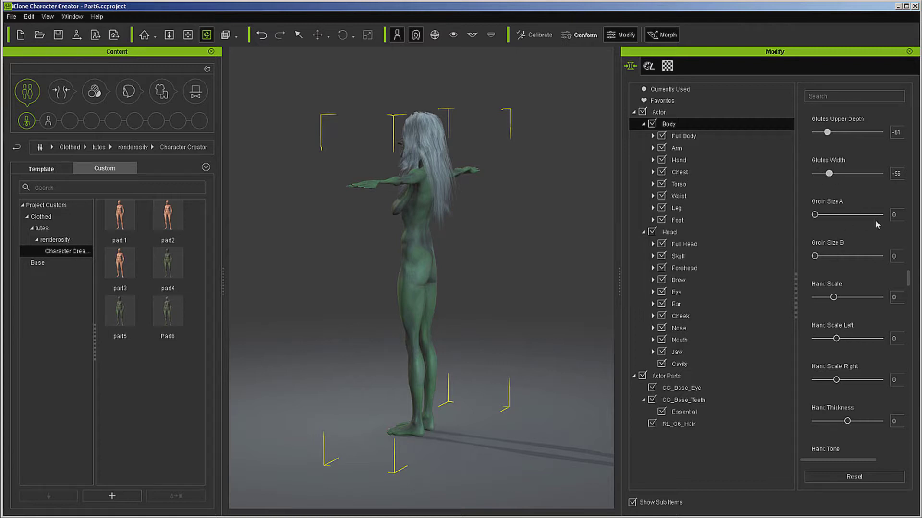
- Set the body's Glutes Upper Depth morph to about -5 and Glutes Size to about 19
{"action": "scroll", "coordinate": [865, 253], "scroll_direction": "up", "scroll_amount": 1}
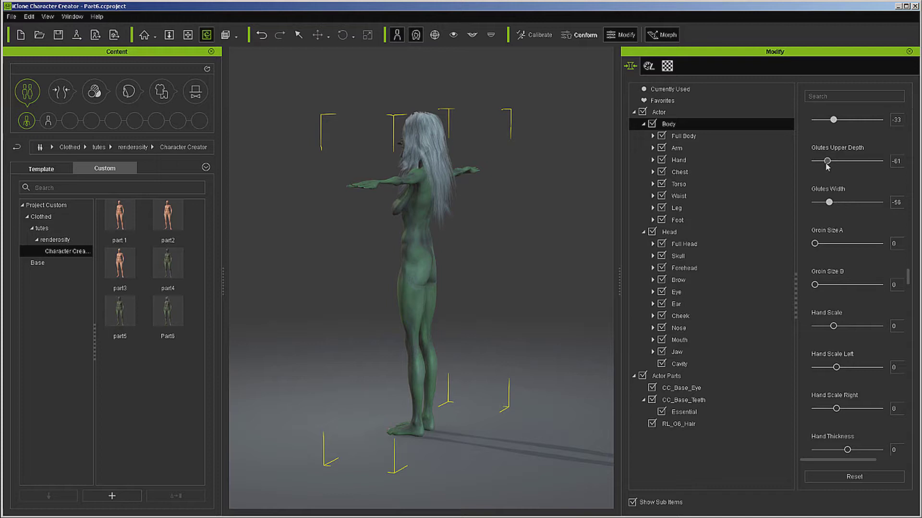
{"action": "left_click_drag", "start_coordinate": [826, 162], "coordinate": [845, 162]}
{"action": "scroll", "coordinate": [853, 192], "scroll_direction": "up", "scroll_amount": 2}
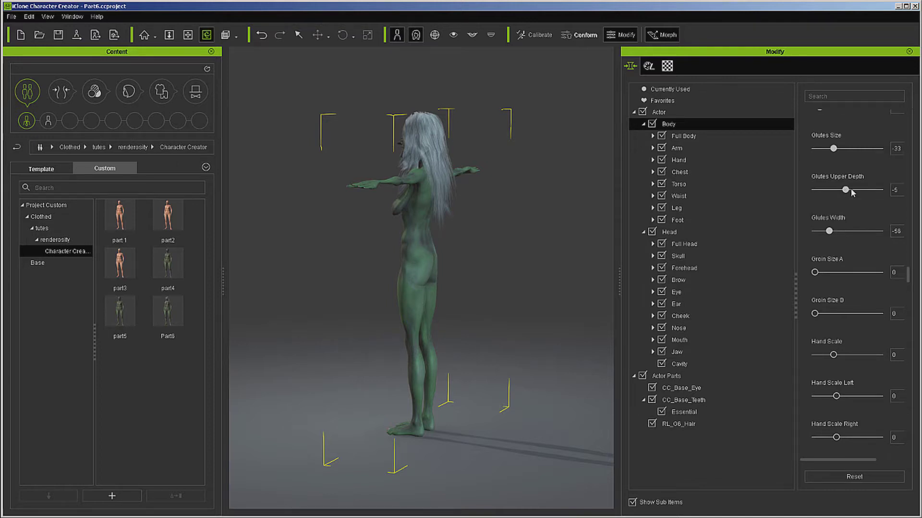
{"action": "left_click_drag", "start_coordinate": [834, 177], "coordinate": [848, 177]}
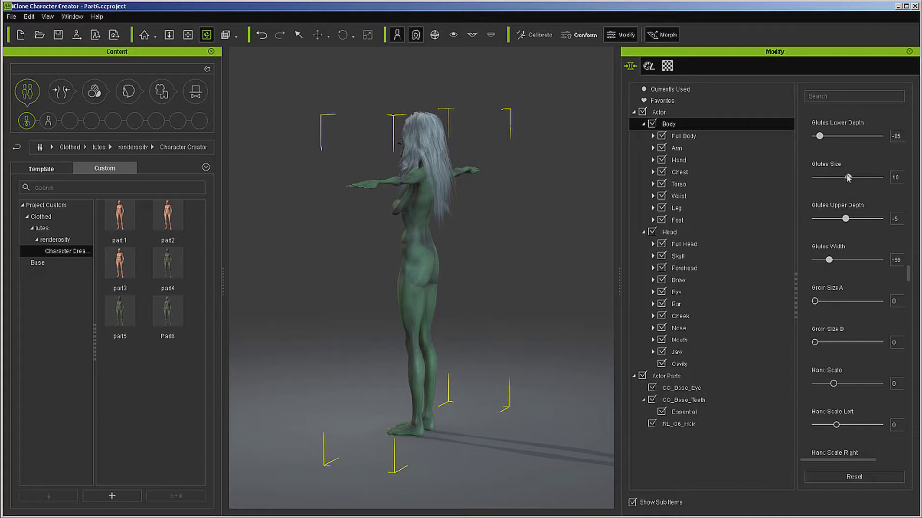
- Turn the character back to a front view and set the body's Height morph to about 61
{"action": "right_click_drag", "start_coordinate": [503, 289], "coordinate": [853, 307]}
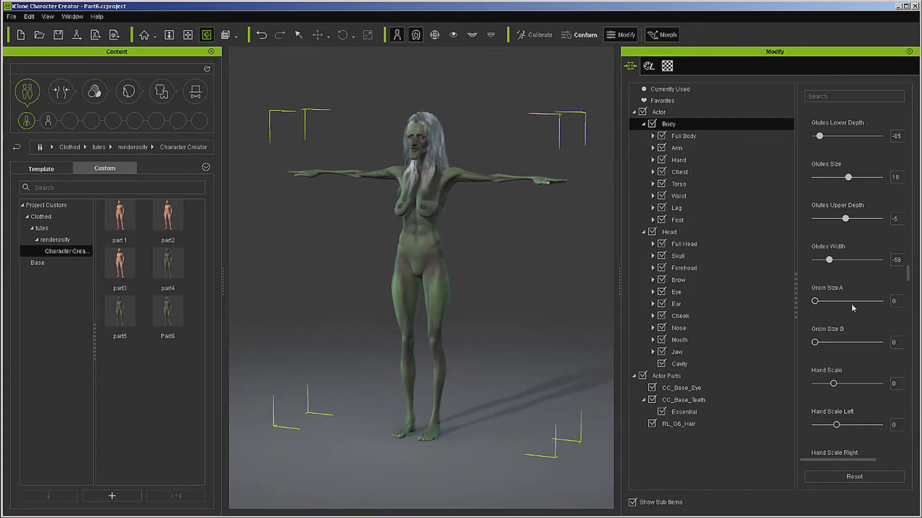
{"action": "scroll", "coordinate": [853, 316], "scroll_direction": "down", "scroll_amount": 7}
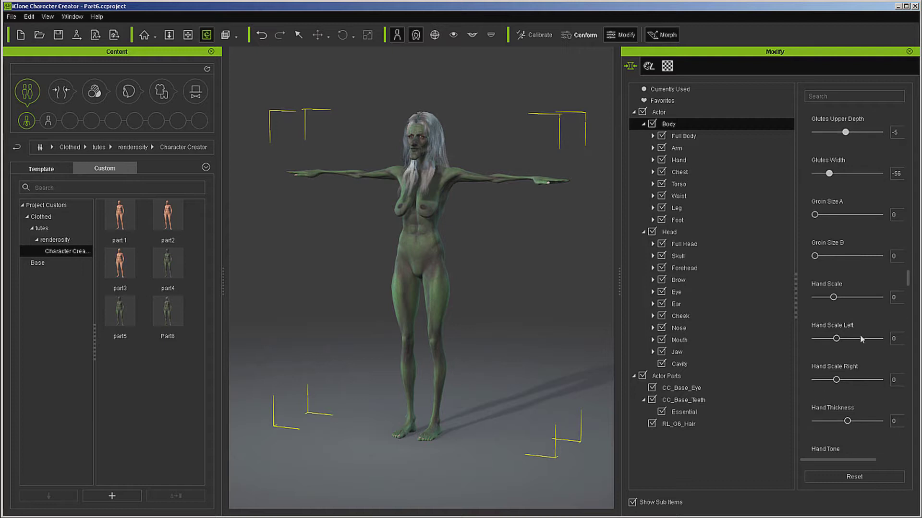
{"action": "scroll", "coordinate": [864, 367], "scroll_direction": "down", "scroll_amount": 2}
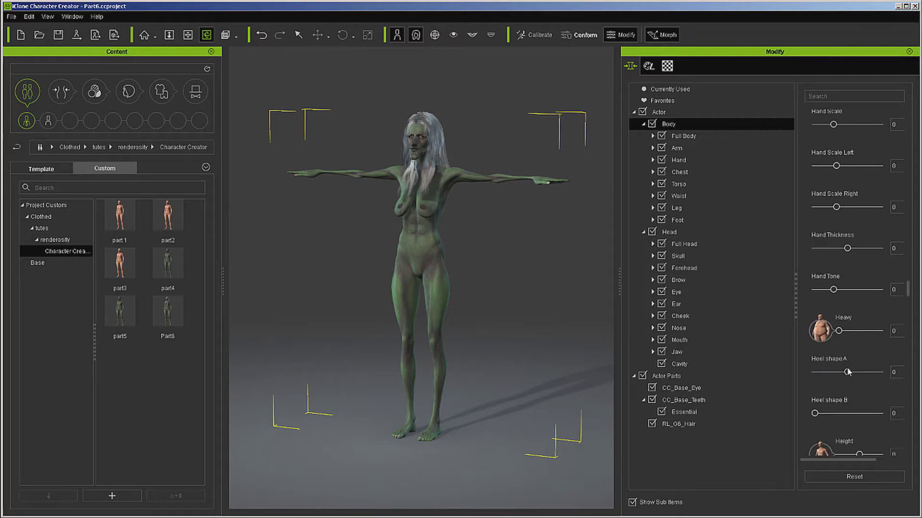
{"action": "scroll", "coordinate": [860, 365], "scroll_direction": "down", "scroll_amount": 3}
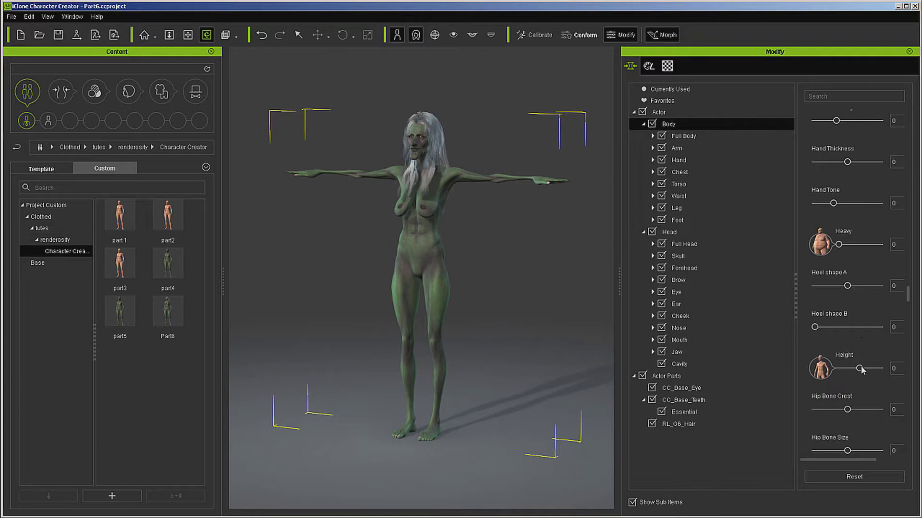
{"action": "mouse_move", "coordinate": [860, 369]}
{"action": "left_mouse_down"}
{"action": "mouse_move", "coordinate": [851, 370]}
{"action": "mouse_move", "coordinate": [871, 370]}
{"action": "left_mouse_up"}
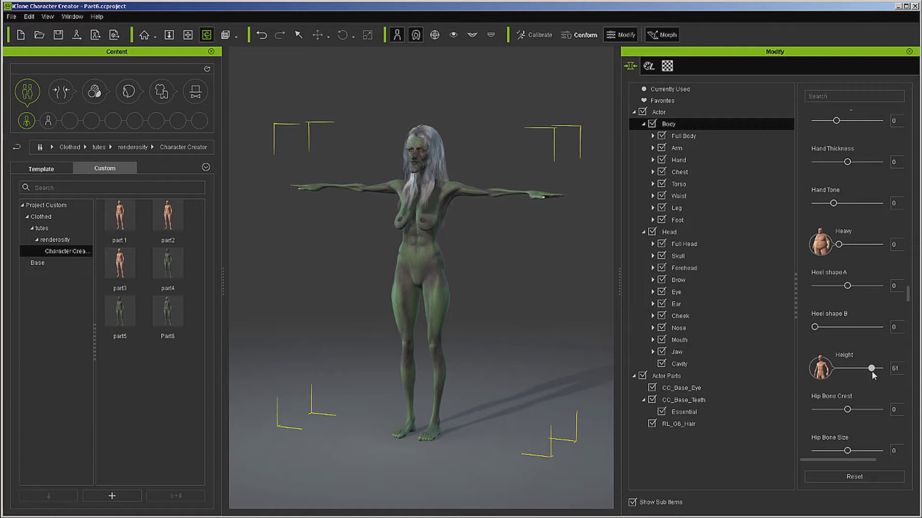
- Adjust the hip morphs: Hip Bone Crest -100, Hip Bone Size about -67 and Hip Length about -61
{"action": "scroll", "coordinate": [856, 397], "scroll_direction": "down", "scroll_amount": 1}
{"action": "scroll", "coordinate": [856, 397], "scroll_direction": "down", "scroll_amount": 1}
{"action": "left_click_drag", "start_coordinate": [847, 351], "coordinate": [764, 378]}
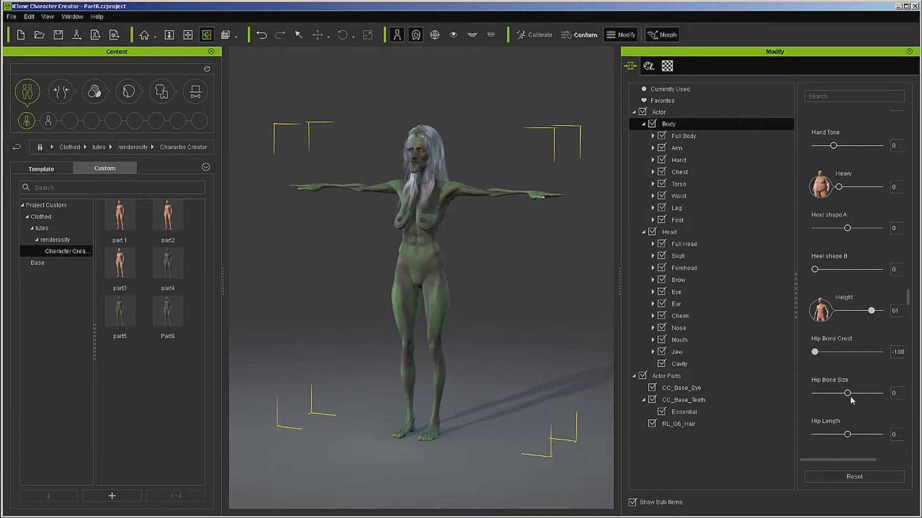
{"action": "left_click_drag", "start_coordinate": [850, 395], "coordinate": [827, 441]}
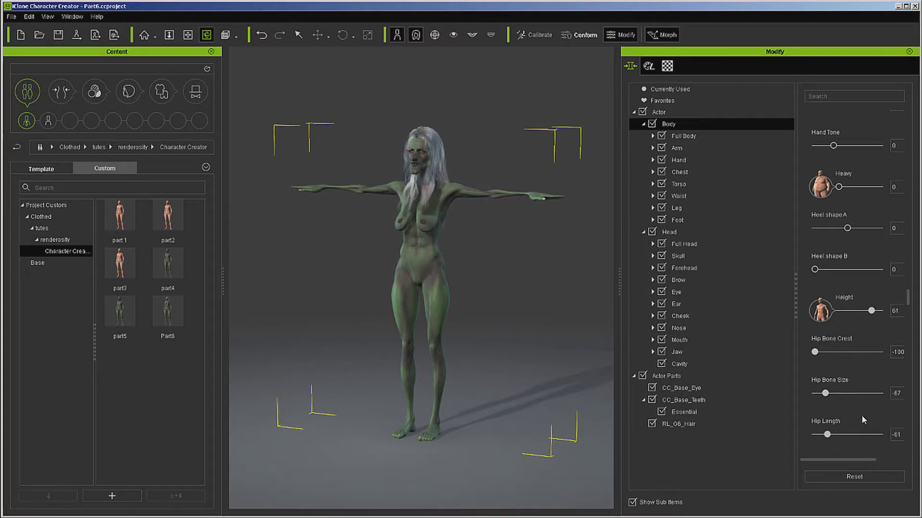
- Set the body's Iliac Line morph to 100
{"action": "scroll", "coordinate": [860, 418], "scroll_direction": "down", "scroll_amount": 3}
{"action": "scroll", "coordinate": [860, 417], "scroll_direction": "down", "scroll_amount": 1}
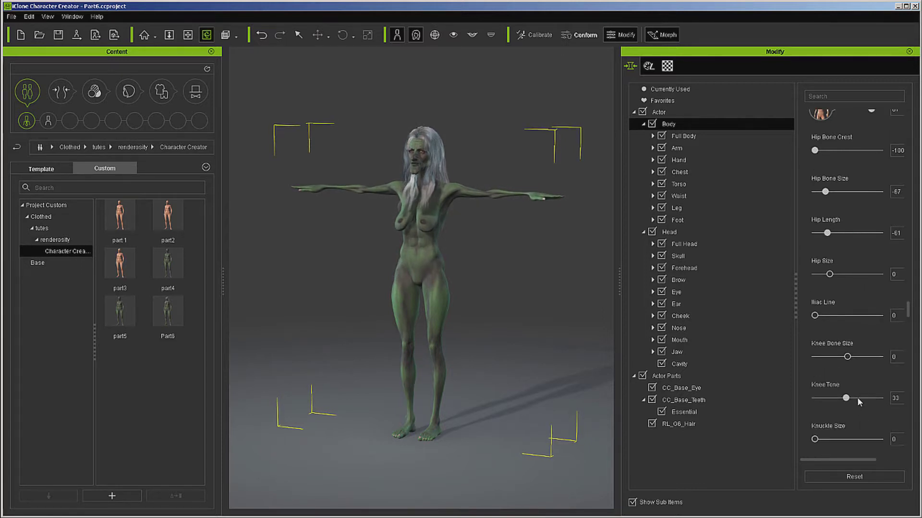
{"action": "left_click_drag", "start_coordinate": [819, 317], "coordinate": [883, 315]}
- Set the body's Knee Bone Size morph to about 61 and Knee Tone to 100
{"action": "scroll", "coordinate": [857, 379], "scroll_direction": "down", "scroll_amount": 1}
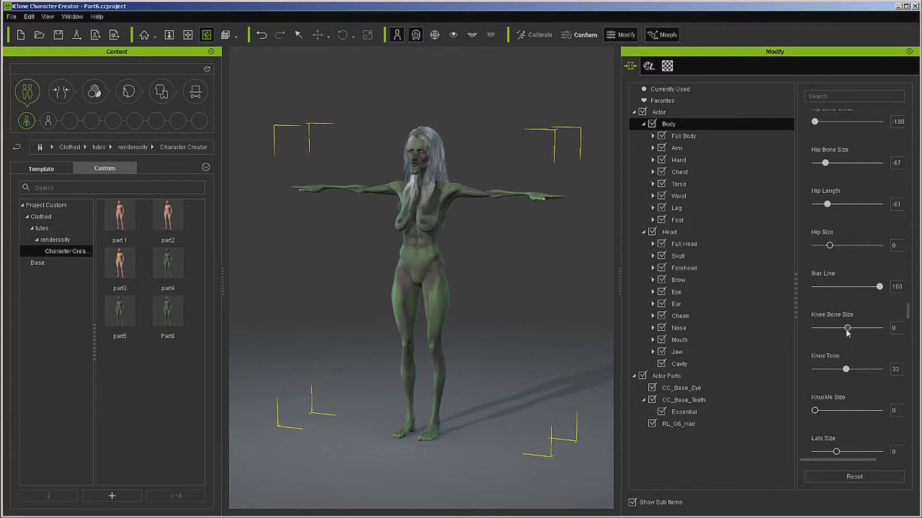
{"action": "left_click_drag", "start_coordinate": [847, 329], "coordinate": [867, 328]}
{"action": "left_click_drag", "start_coordinate": [845, 370], "coordinate": [914, 377]}
- Set the body's Knuckle Size morph to about 28
{"action": "scroll", "coordinate": [880, 409], "scroll_direction": "down", "scroll_amount": 3}
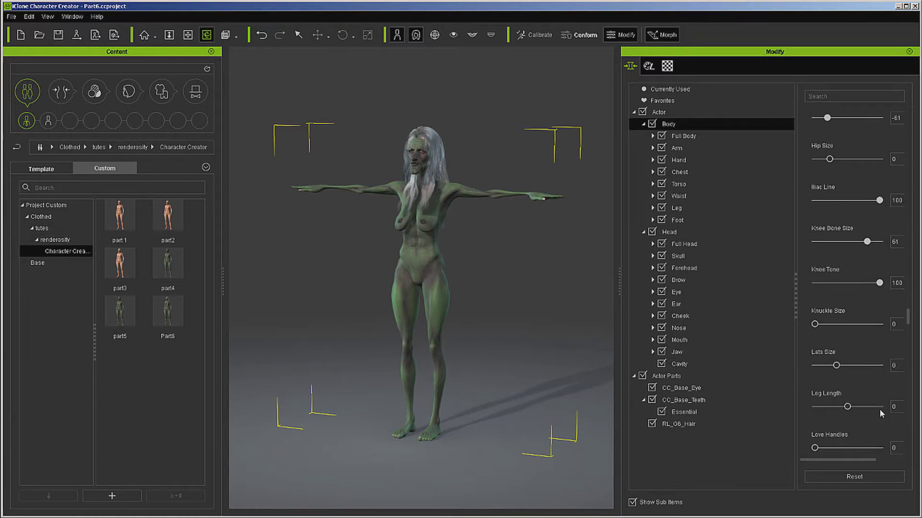
{"action": "scroll", "coordinate": [880, 409], "scroll_direction": "down", "scroll_amount": 1}
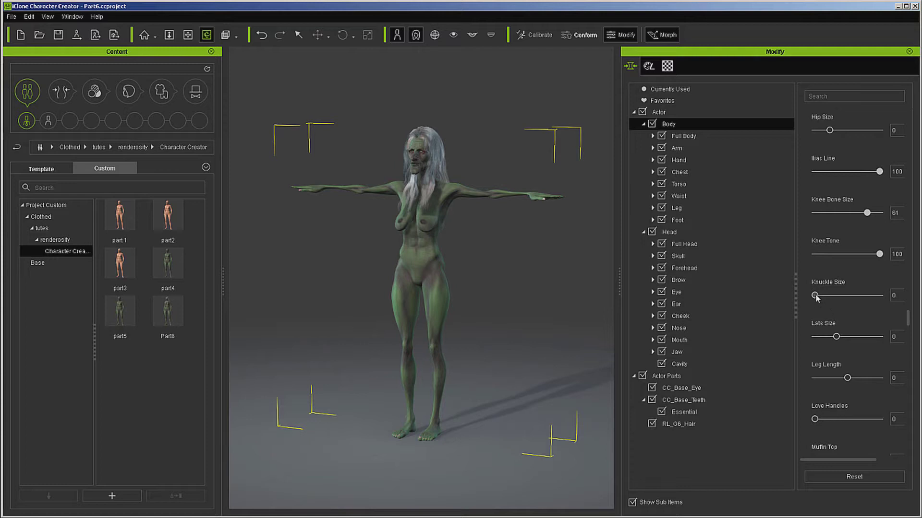
{"action": "left_click_drag", "start_coordinate": [815, 295], "coordinate": [833, 295]}
- Set the body's Muscular morph to about 17 and Navel to 100
{"action": "scroll", "coordinate": [844, 356], "scroll_direction": "down", "scroll_amount": 2}
{"action": "scroll", "coordinate": [844, 356], "scroll_direction": "down", "scroll_amount": 4}
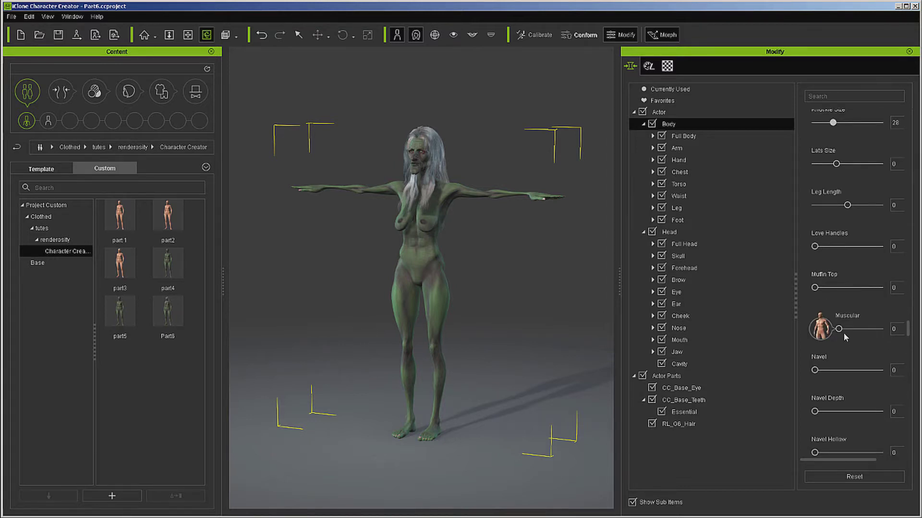
{"action": "scroll", "coordinate": [843, 334], "scroll_direction": "down", "scroll_amount": 2}
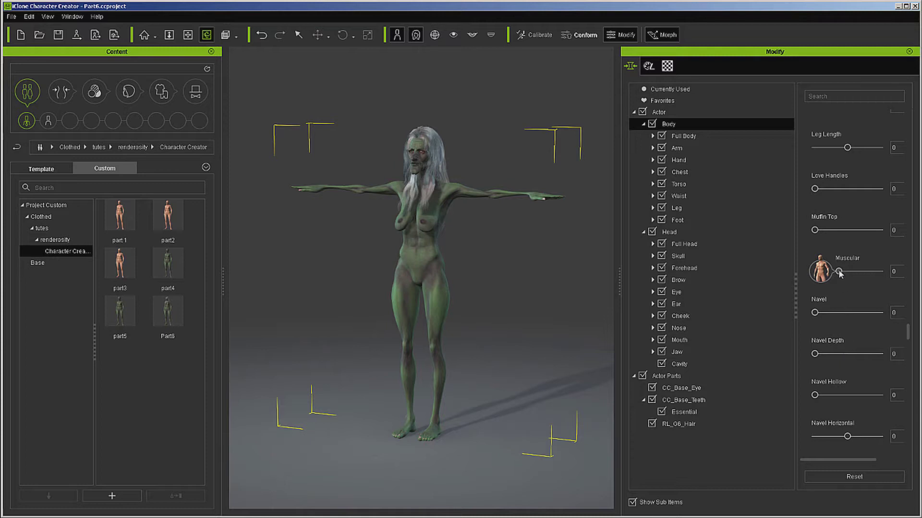
{"action": "left_click_drag", "start_coordinate": [839, 271], "coordinate": [881, 284]}
- Set the body's Navel Depth morph to 100 and Navel Hollow to about 94
{"action": "scroll", "coordinate": [846, 342], "scroll_direction": "down", "scroll_amount": 1}
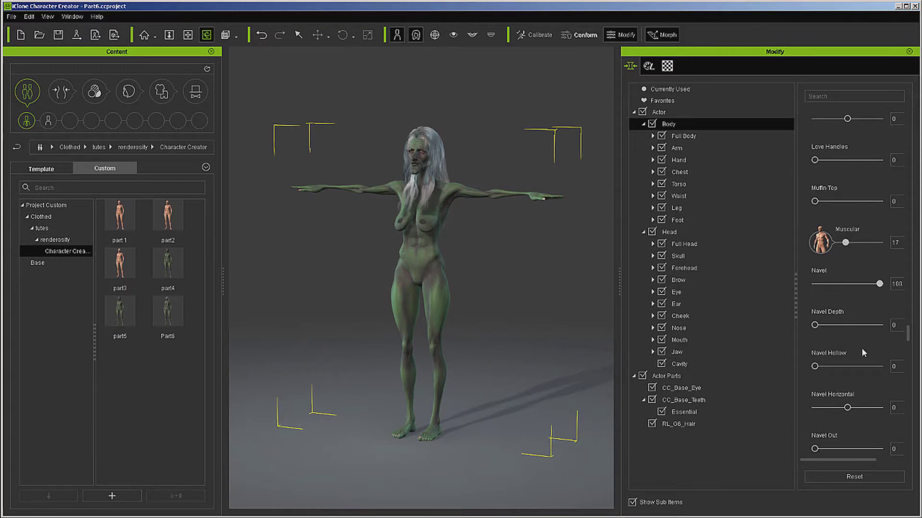
{"action": "left_click_drag", "start_coordinate": [814, 325], "coordinate": [881, 331]}
{"action": "left_click_drag", "start_coordinate": [823, 366], "coordinate": [876, 367]}
- Set the body's Neck Size morph to -100
{"action": "scroll", "coordinate": [876, 409], "scroll_direction": "down", "scroll_amount": 5}
{"action": "scroll", "coordinate": [867, 404], "scroll_direction": "down", "scroll_amount": 4}
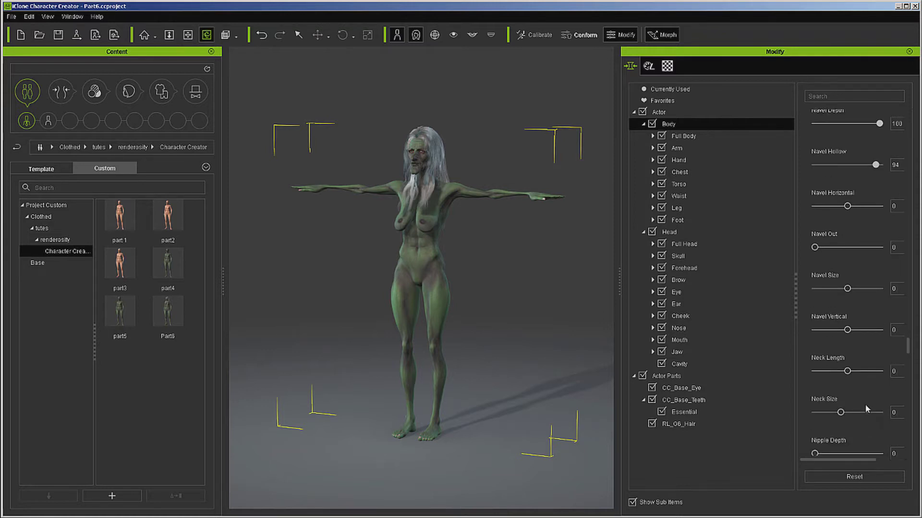
{"action": "left_click_drag", "start_coordinate": [839, 299], "coordinate": [750, 307]}
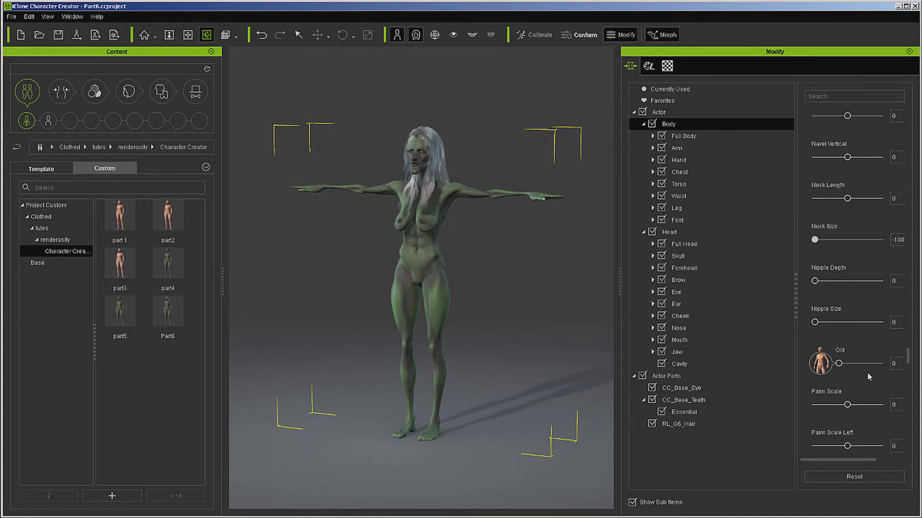
- Set the body's Old morph to 100 and Potbelly to about 14
{"action": "scroll", "coordinate": [867, 373], "scroll_direction": "down", "scroll_amount": 2}
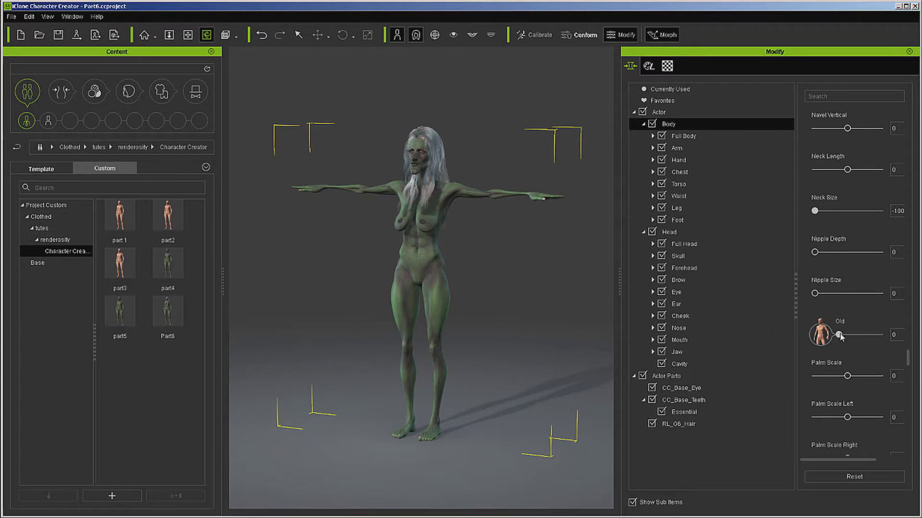
{"action": "left_click_drag", "start_coordinate": [840, 336], "coordinate": [882, 339]}
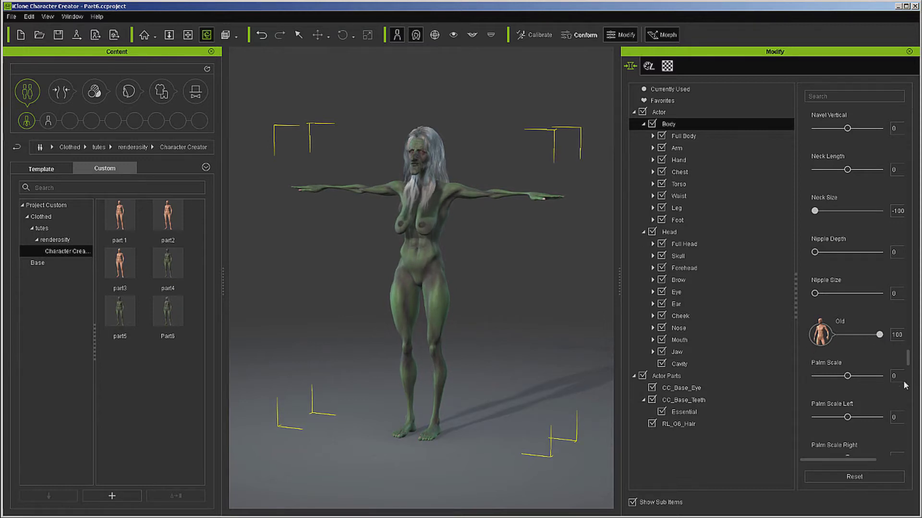
{"action": "scroll", "coordinate": [873, 377], "scroll_direction": "down", "scroll_amount": 6}
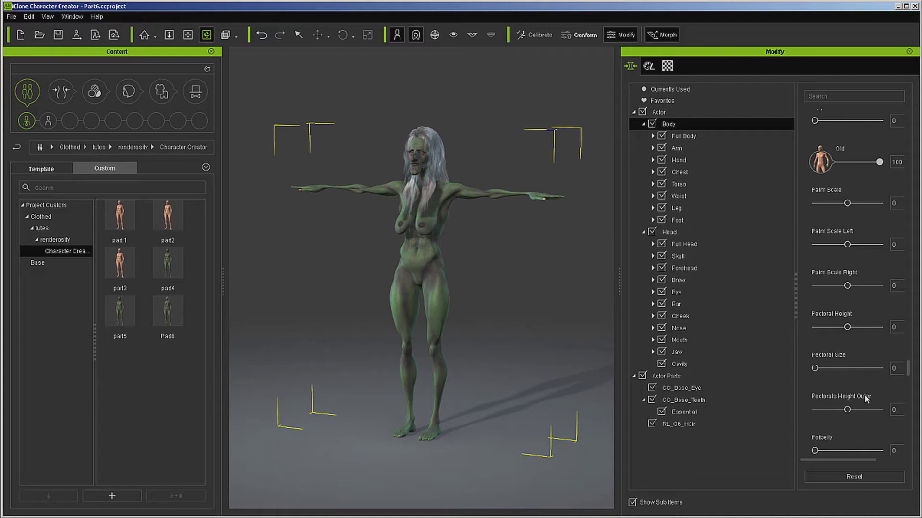
{"action": "scroll", "coordinate": [864, 393], "scroll_direction": "down", "scroll_amount": 3}
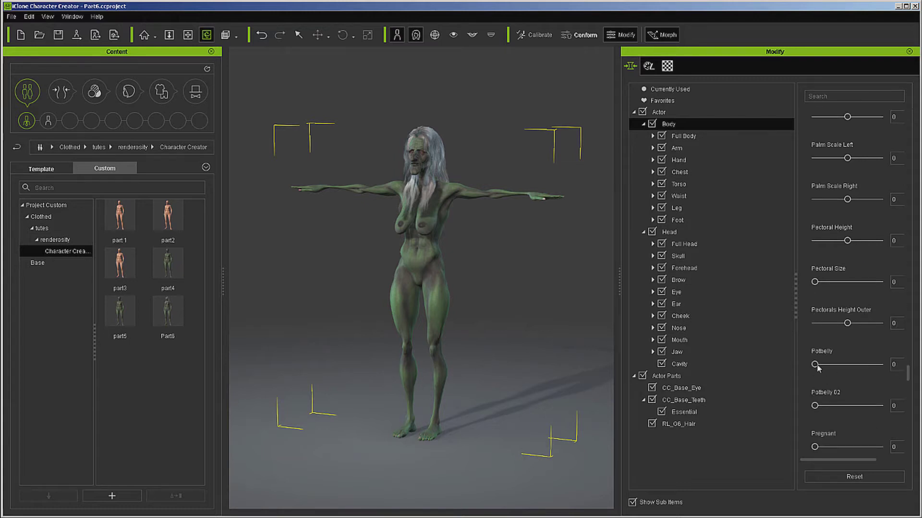
{"action": "left_click_drag", "start_coordinate": [815, 364], "coordinate": [825, 366]}
- Set the body's Potbelly 02 morph to about 20 and Pregnant to about 2
{"action": "left_click_drag", "start_coordinate": [815, 406], "coordinate": [828, 407]}
{"action": "scroll", "coordinate": [862, 386], "scroll_direction": "down", "scroll_amount": 2}
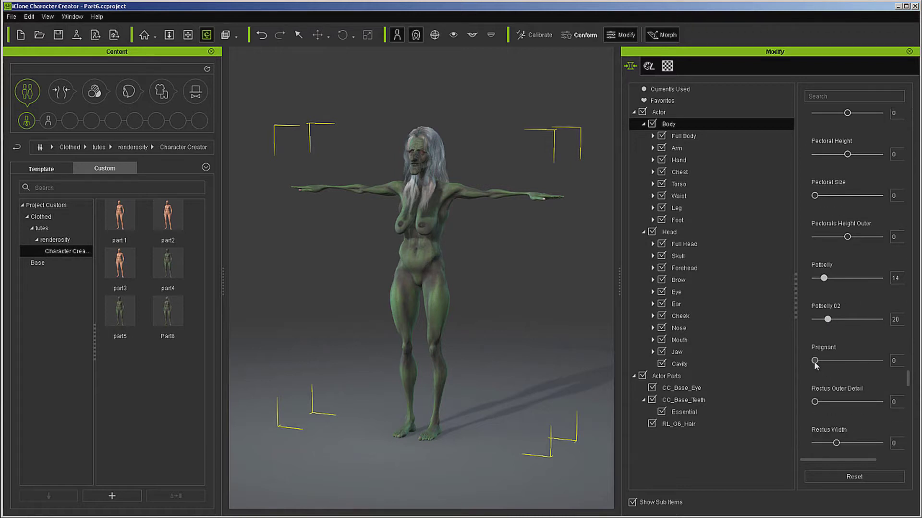
{"action": "left_click_drag", "start_coordinate": [815, 365], "coordinate": [818, 366]}
{"action": "scroll", "coordinate": [877, 363], "scroll_direction": "down", "scroll_amount": 1}
{"action": "left_click_drag", "start_coordinate": [822, 333], "coordinate": [821, 332]}
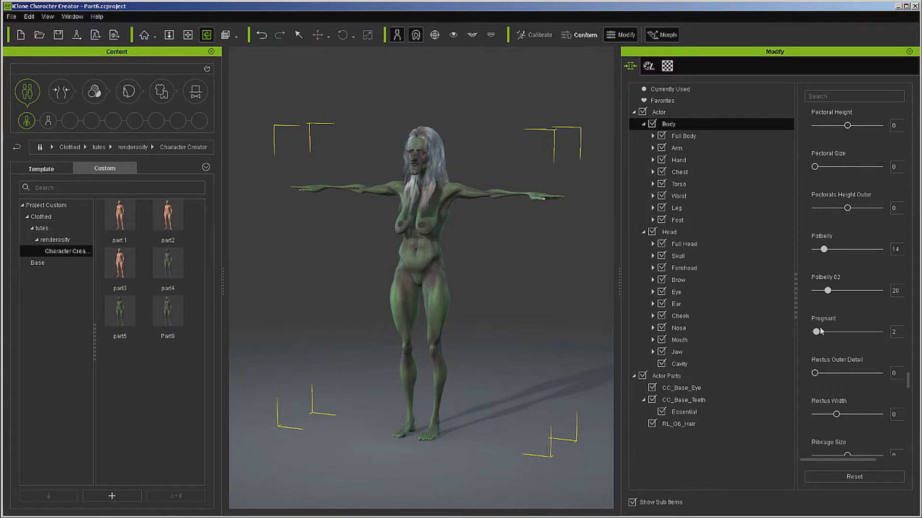
- Set the body's Shin Size morph to about -76
{"action": "scroll", "coordinate": [857, 381], "scroll_direction": "down", "scroll_amount": 3}
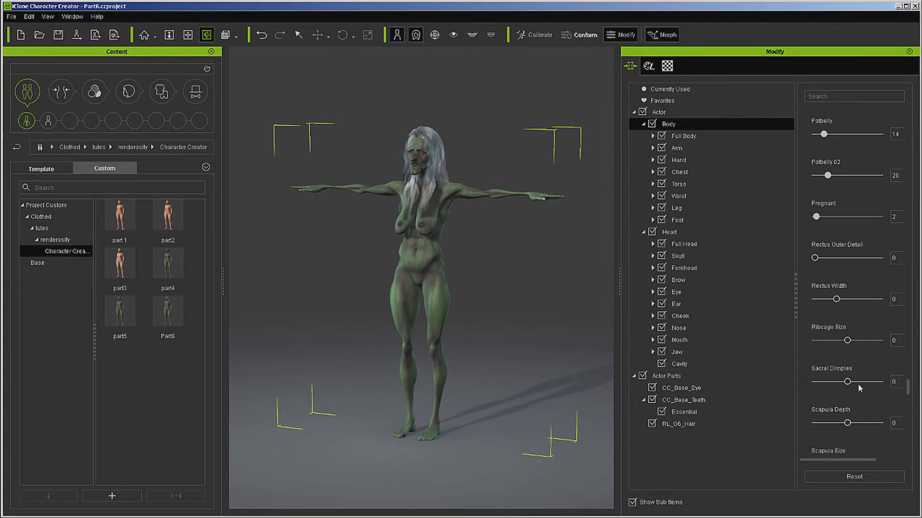
{"action": "scroll", "coordinate": [858, 384], "scroll_direction": "down", "scroll_amount": 5}
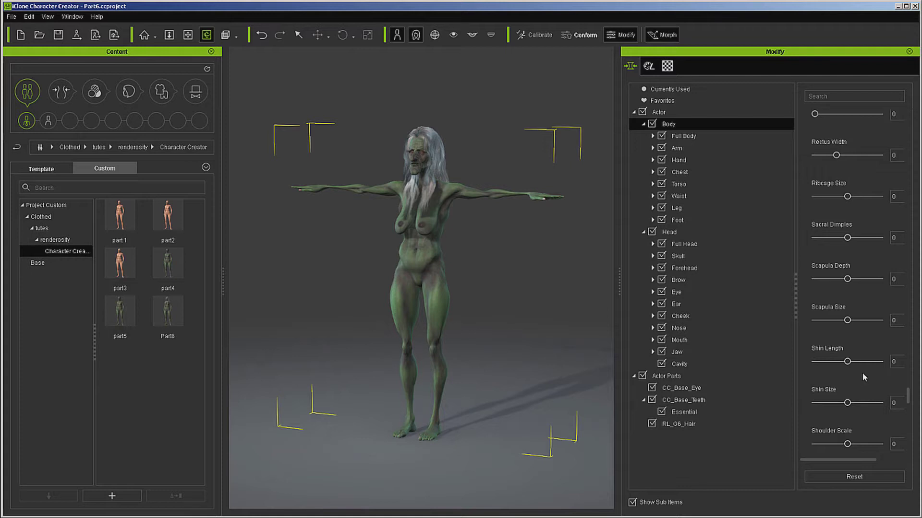
{"action": "scroll", "coordinate": [854, 379], "scroll_direction": "down", "scroll_amount": 1}
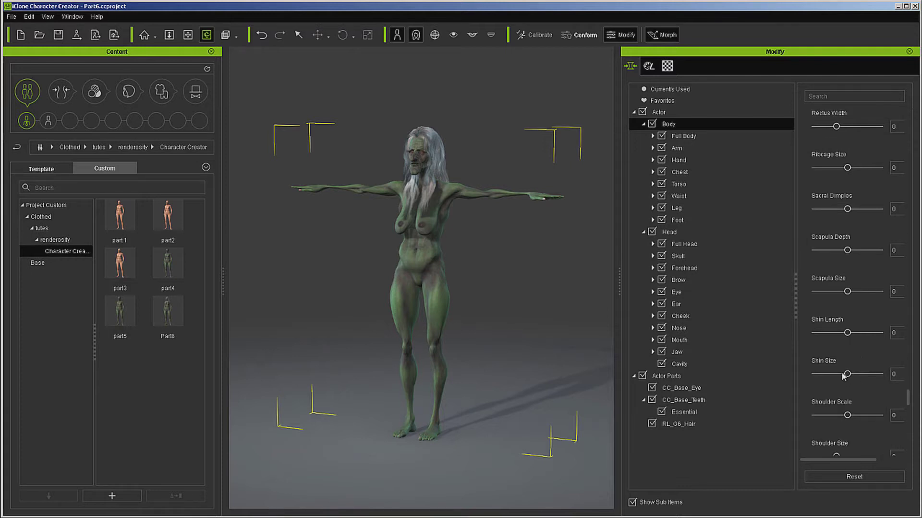
{"action": "left_click_drag", "start_coordinate": [847, 376], "coordinate": [822, 383]}
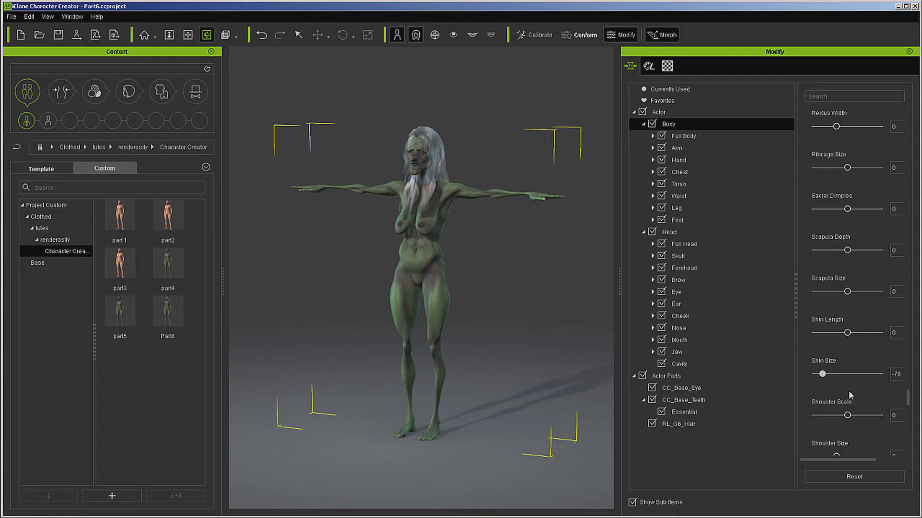
- Set the body's Shoulder Scale morph to about -33 and Shoulder Size to about -49
{"action": "left_click_drag", "start_coordinate": [847, 416], "coordinate": [824, 420]}
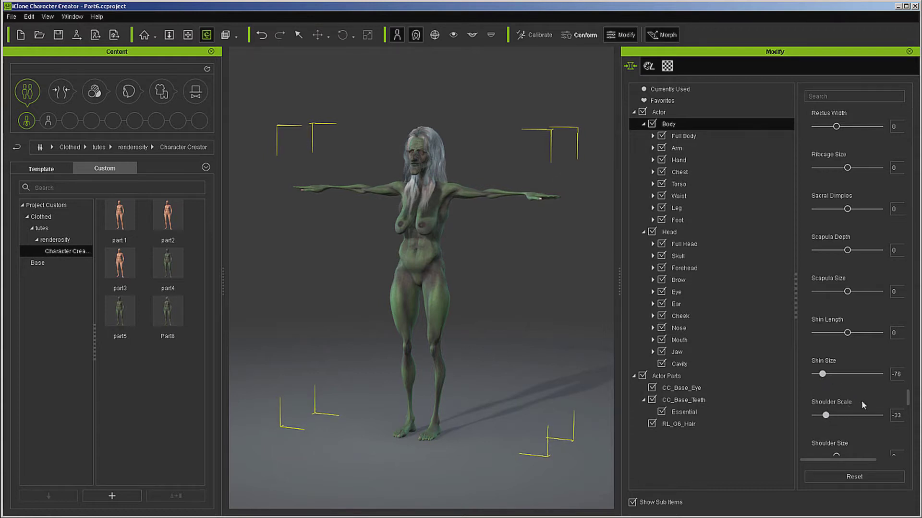
{"action": "scroll", "coordinate": [861, 400], "scroll_direction": "down", "scroll_amount": 3}
{"action": "left_click_drag", "start_coordinate": [836, 371], "coordinate": [814, 374]}
- Set the body's Stomach Down morph to about 71 and Stomach Lower Depth to about 66
{"action": "scroll", "coordinate": [859, 386], "scroll_direction": "down", "scroll_amount": 4}
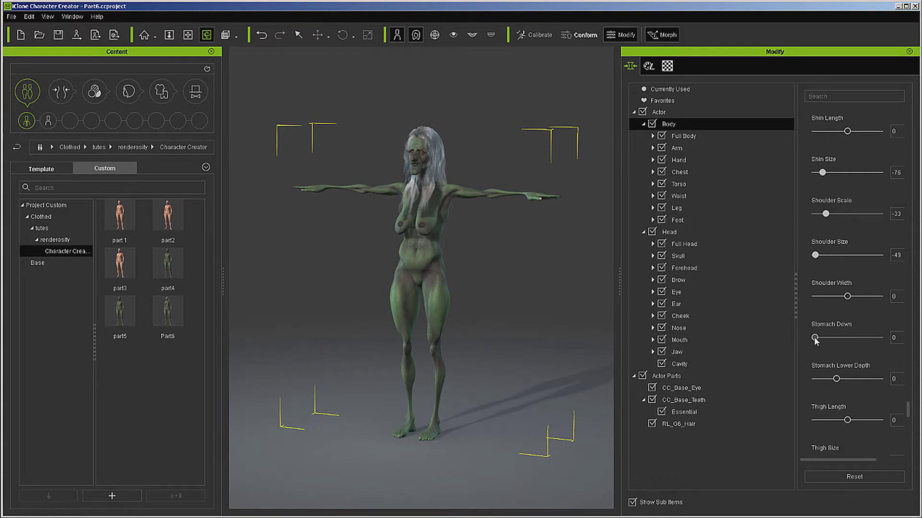
{"action": "left_click_drag", "start_coordinate": [815, 337], "coordinate": [860, 340]}
{"action": "left_click_drag", "start_coordinate": [836, 379], "coordinate": [865, 379]}
{"action": "scroll", "coordinate": [869, 393], "scroll_direction": "down", "scroll_amount": 2}
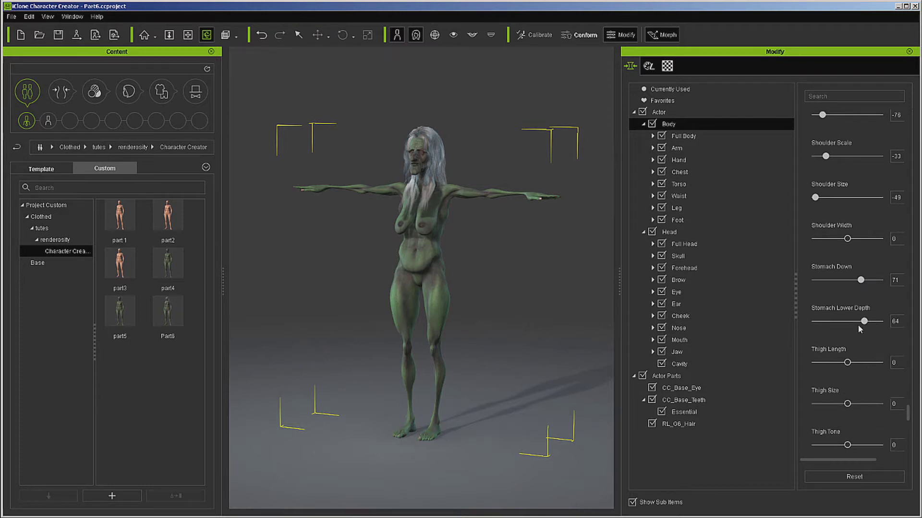
{"action": "left_click_drag", "start_coordinate": [864, 321], "coordinate": [865, 321]}
- Set the body's Thigh Size morph to -100 and Thigh Tone to about 1
{"action": "left_click_drag", "start_coordinate": [846, 404], "coordinate": [780, 407]}
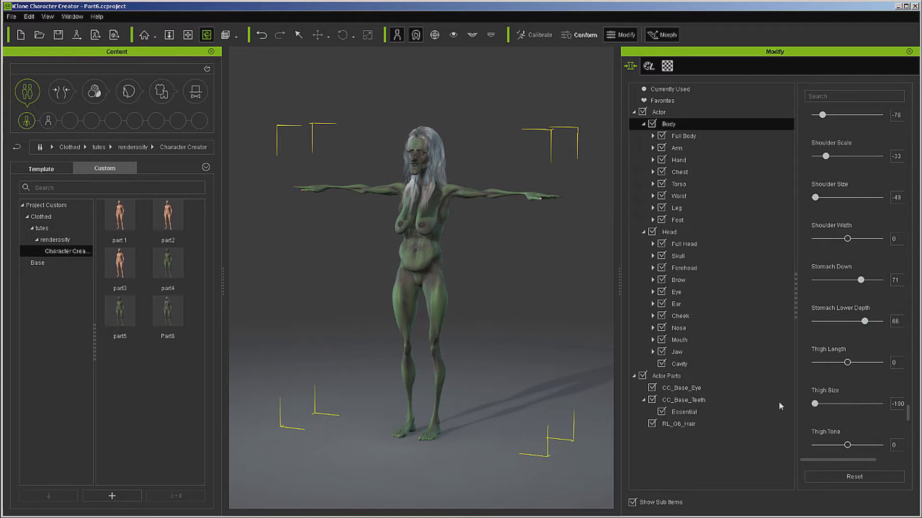
{"action": "scroll", "coordinate": [869, 411], "scroll_direction": "down", "scroll_amount": 2}
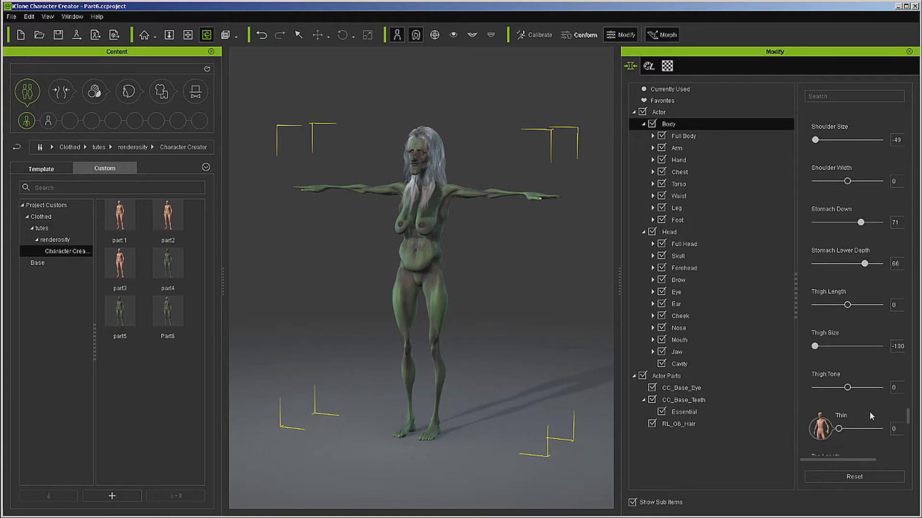
{"action": "mouse_move", "coordinate": [847, 388]}
{"action": "left_mouse_down"}
{"action": "mouse_move", "coordinate": [801, 389]}
{"action": "mouse_move", "coordinate": [886, 391]}
{"action": "mouse_move", "coordinate": [847, 390]}
{"action": "mouse_move", "coordinate": [840, 373]}
{"action": "mouse_move", "coordinate": [863, 376]}
{"action": "mouse_move", "coordinate": [856, 378]}
{"action": "left_mouse_up"}
- Set the body's Thin morph to about 42 and Toe Length to about 29
{"action": "scroll", "coordinate": [849, 396], "scroll_direction": "down", "scroll_amount": 2}
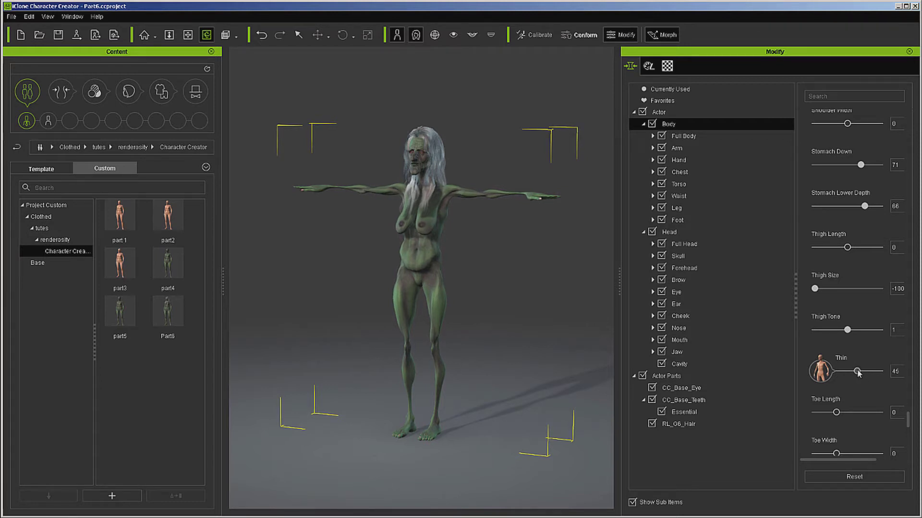
{"action": "left_click_drag", "start_coordinate": [858, 373], "coordinate": [858, 379]}
{"action": "scroll", "coordinate": [856, 377], "scroll_direction": "down", "scroll_amount": 2}
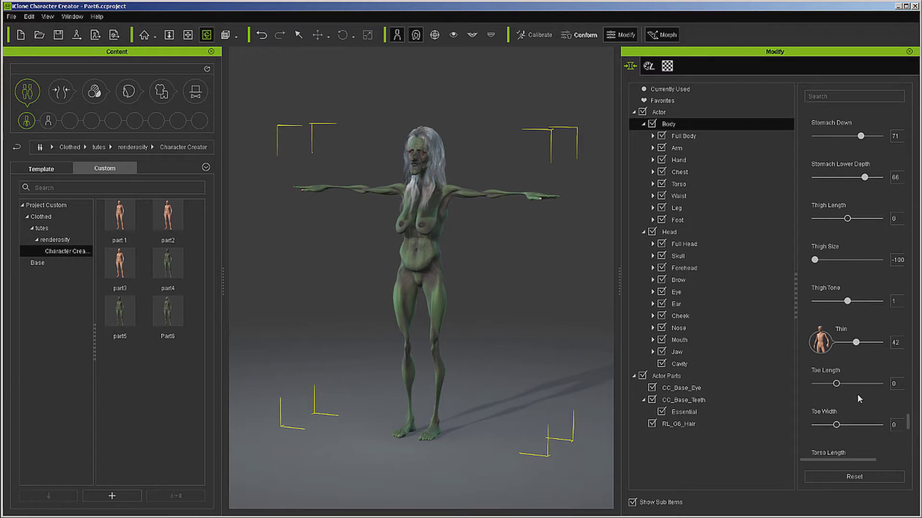
{"action": "mouse_move", "coordinate": [839, 357]}
{"action": "left_mouse_down"}
{"action": "mouse_move", "coordinate": [915, 357]}
{"action": "mouse_move", "coordinate": [853, 357]}
{"action": "mouse_move", "coordinate": [849, 369]}
{"action": "left_mouse_up"}
- Set the body's Waist Width morph to -100 and increase Wrist Size
{"action": "scroll", "coordinate": [844, 374], "scroll_direction": "down", "scroll_amount": 4}
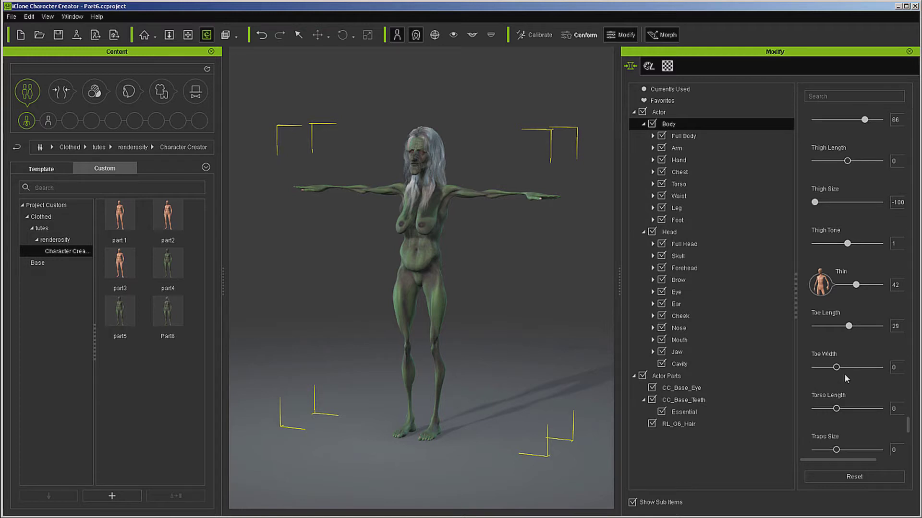
{"action": "scroll", "coordinate": [858, 392], "scroll_direction": "down", "scroll_amount": 1}
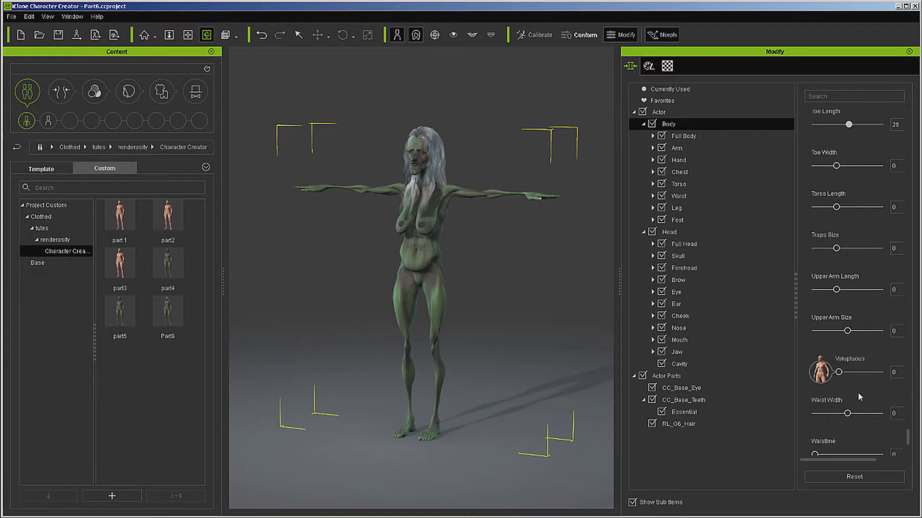
{"action": "scroll", "coordinate": [856, 377], "scroll_direction": "down", "scroll_amount": 1}
{"action": "scroll", "coordinate": [855, 379], "scroll_direction": "down", "scroll_amount": 1}
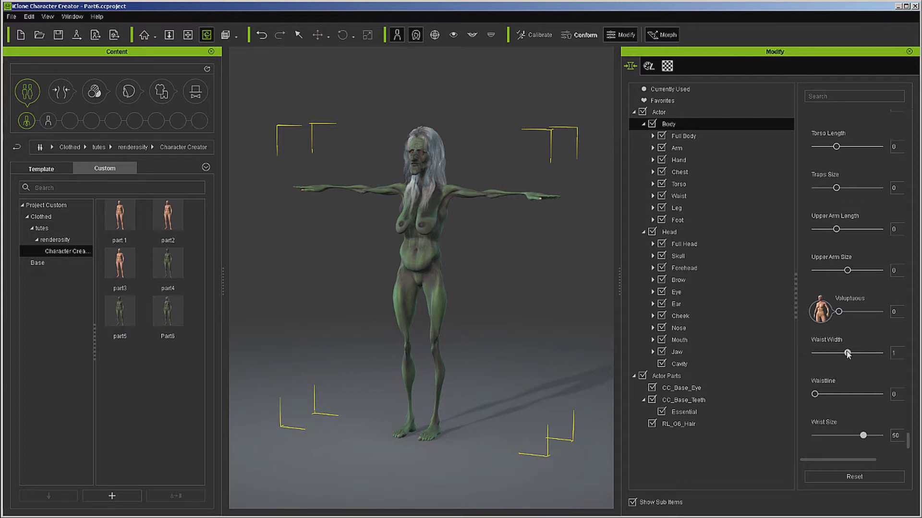
{"action": "left_click_drag", "start_coordinate": [846, 352], "coordinate": [814, 353]}
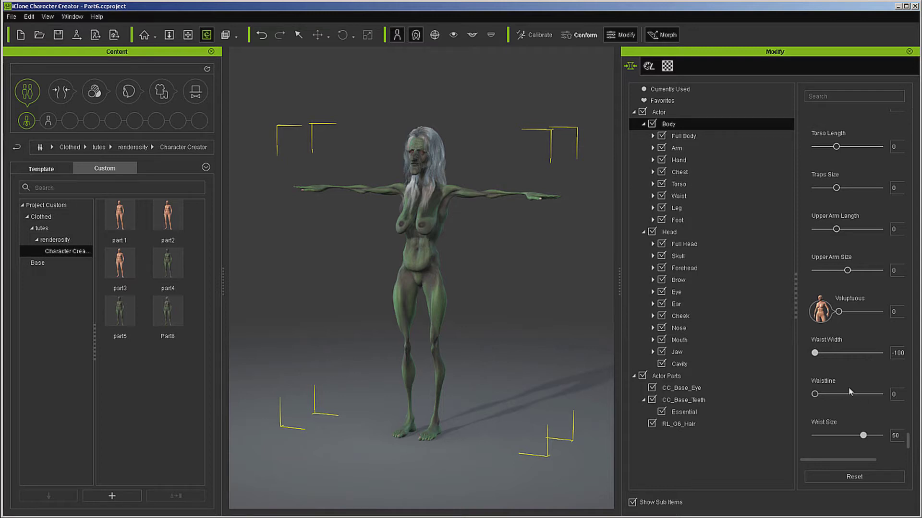
{"action": "scroll", "coordinate": [860, 420], "scroll_direction": "up", "scroll_amount": 1}
{"action": "scroll", "coordinate": [866, 425], "scroll_direction": "down", "scroll_amount": 1}
{"action": "left_click_drag", "start_coordinate": [864, 436], "coordinate": [906, 438]}
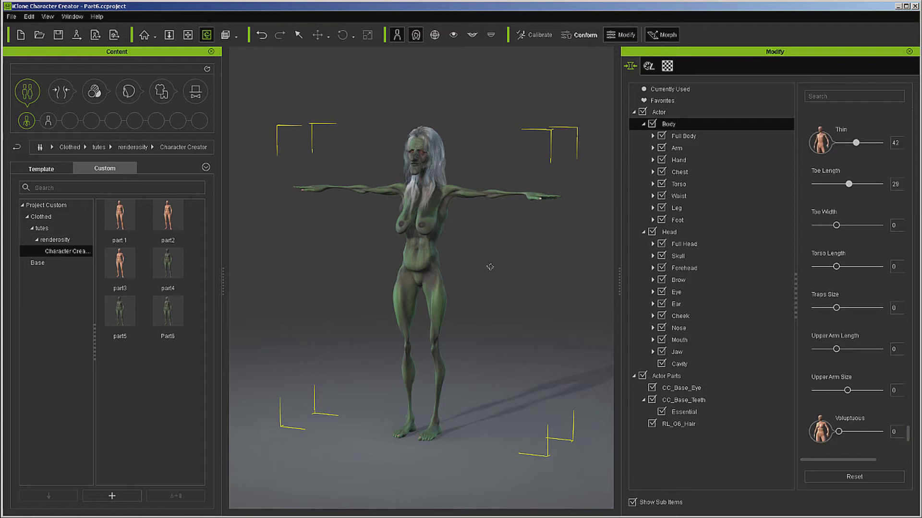
- View the character from the front and examine the Body Base settings in the actor's dynamic appearance textures
{"action": "right_click_drag", "start_coordinate": [479, 261], "coordinate": [543, 315]}
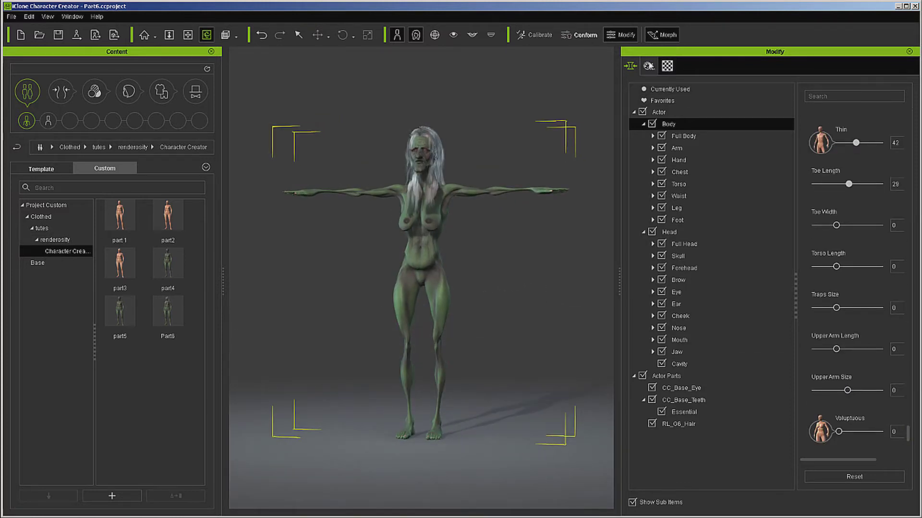
{"action": "left_click", "coordinate": [648, 67]}
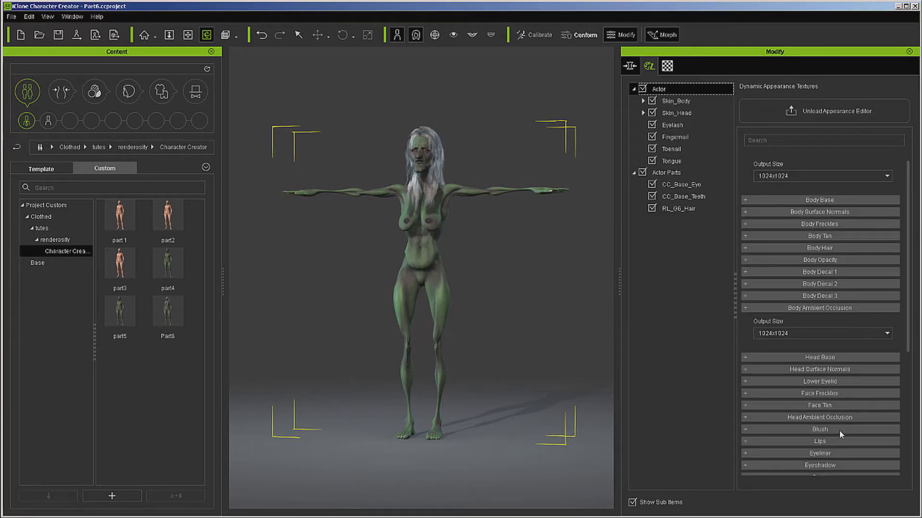
{"action": "left_click", "coordinate": [818, 201]}
{"action": "left_click", "coordinate": [819, 200]}
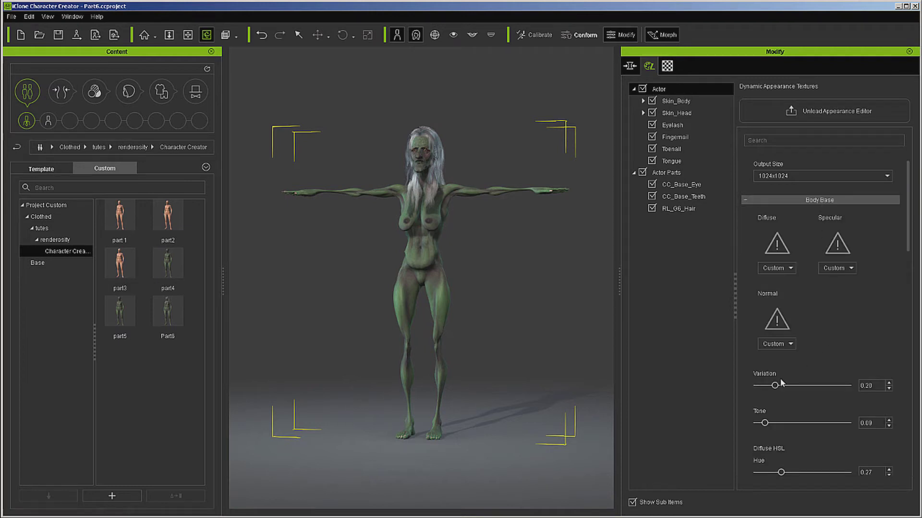
{"action": "scroll", "coordinate": [812, 345], "scroll_direction": "down", "scroll_amount": 5}
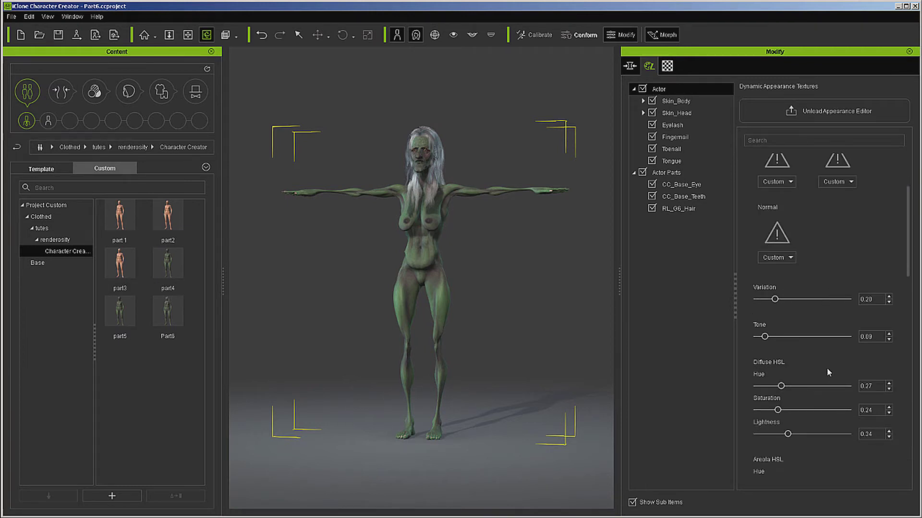
{"action": "scroll", "coordinate": [826, 370], "scroll_direction": "down", "scroll_amount": 2}
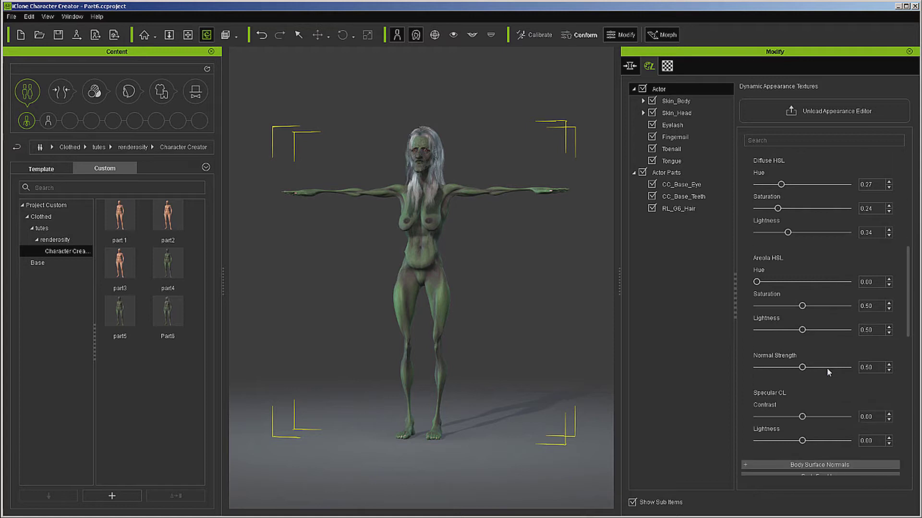
{"action": "scroll", "coordinate": [826, 369], "scroll_direction": "up", "scroll_amount": 4}
{"action": "scroll", "coordinate": [826, 373], "scroll_direction": "up", "scroll_amount": 1}
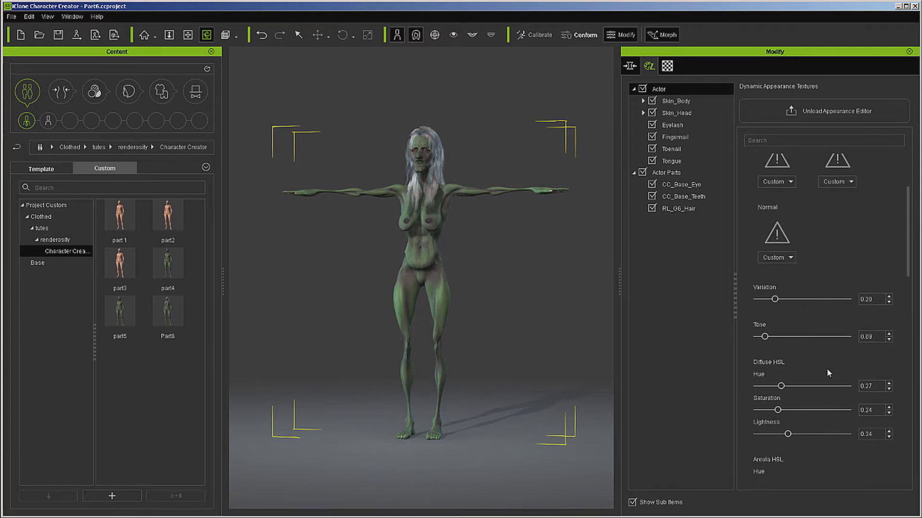
{"action": "scroll", "coordinate": [827, 370], "scroll_direction": "up", "scroll_amount": 4}
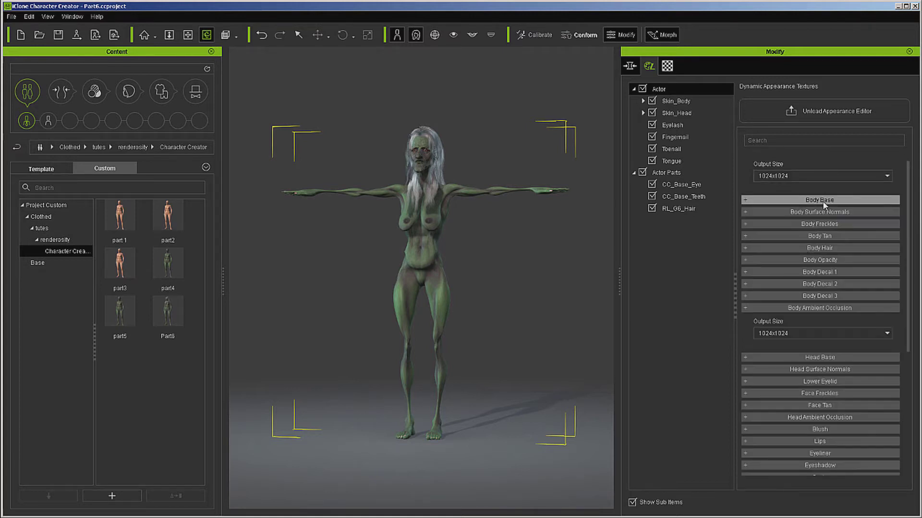
- Set Age and Skinny to 1.00 in the actor's Body Surface Normals
{"action": "left_click", "coordinate": [818, 212]}
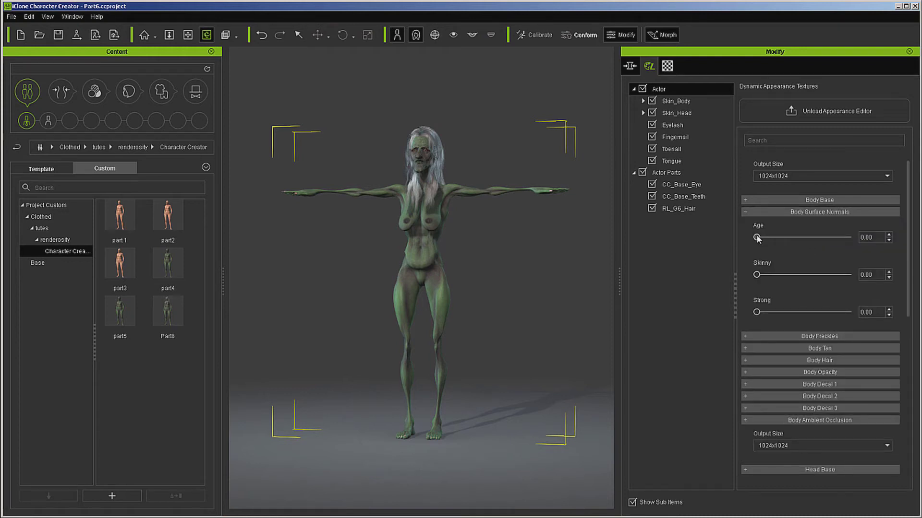
{"action": "left_click_drag", "start_coordinate": [757, 238], "coordinate": [848, 237]}
{"action": "left_click_drag", "start_coordinate": [819, 281], "coordinate": [856, 284]}
- Set Strong to about 0.57 and lower Skinny slightly in the Body Surface Normals
{"action": "left_click_drag", "start_coordinate": [757, 312], "coordinate": [826, 318]}
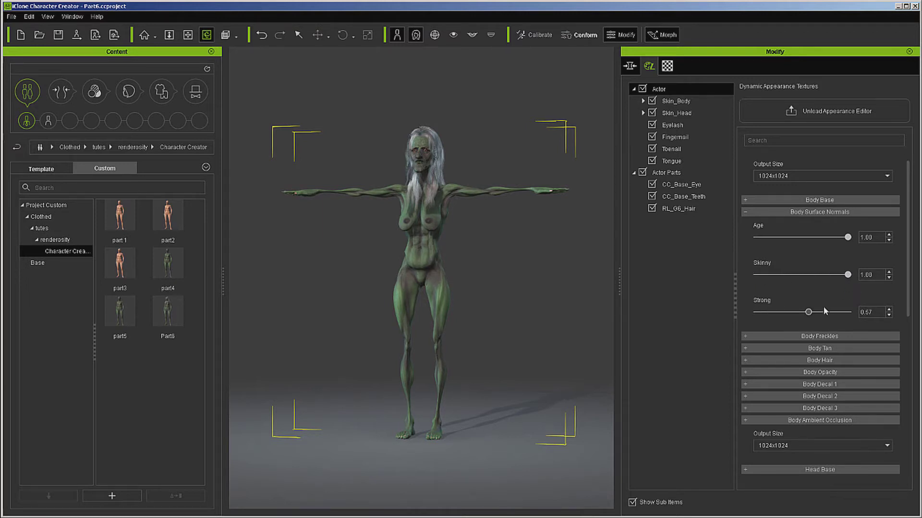
{"action": "left_click_drag", "start_coordinate": [847, 275], "coordinate": [831, 275]}
{"action": "left_click", "coordinate": [810, 214]}
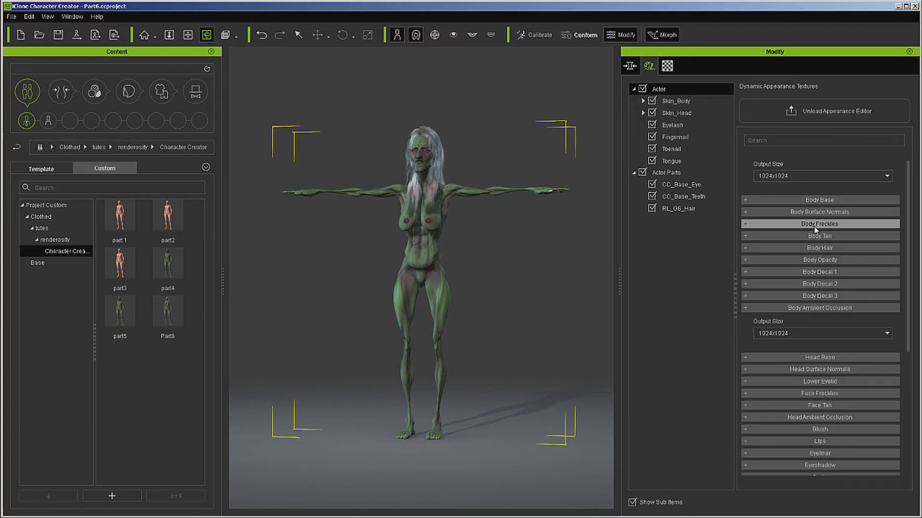
- Look into the Body Freckles settings and set the Body Hair type to Default
{"action": "left_click", "coordinate": [819, 223]}
{"action": "left_click", "coordinate": [819, 224]}
{"action": "left_click", "coordinate": [823, 249]}
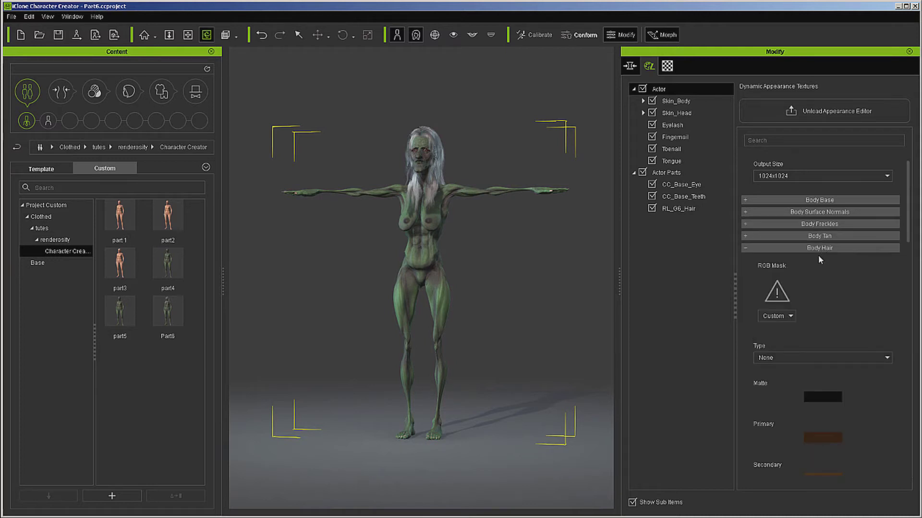
{"action": "left_click", "coordinate": [838, 362]}
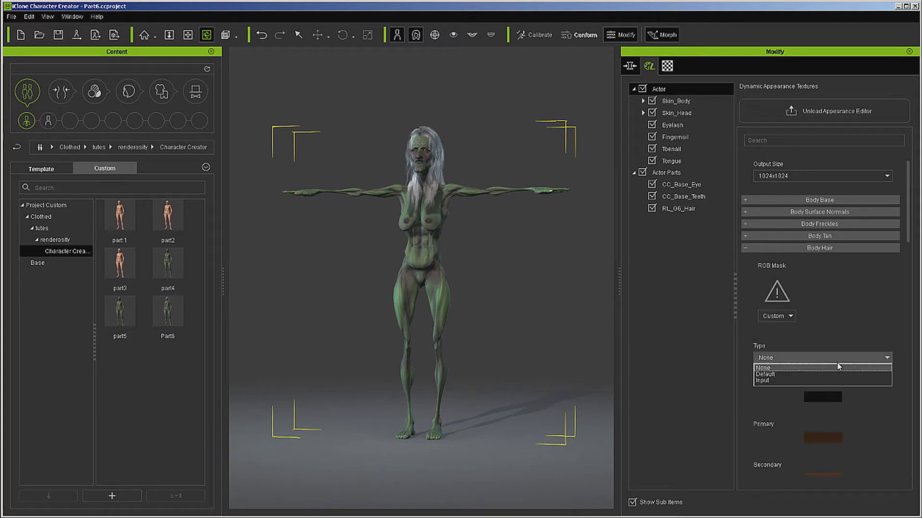
{"action": "left_click", "coordinate": [806, 374]}
{"action": "left_click", "coordinate": [813, 248]}
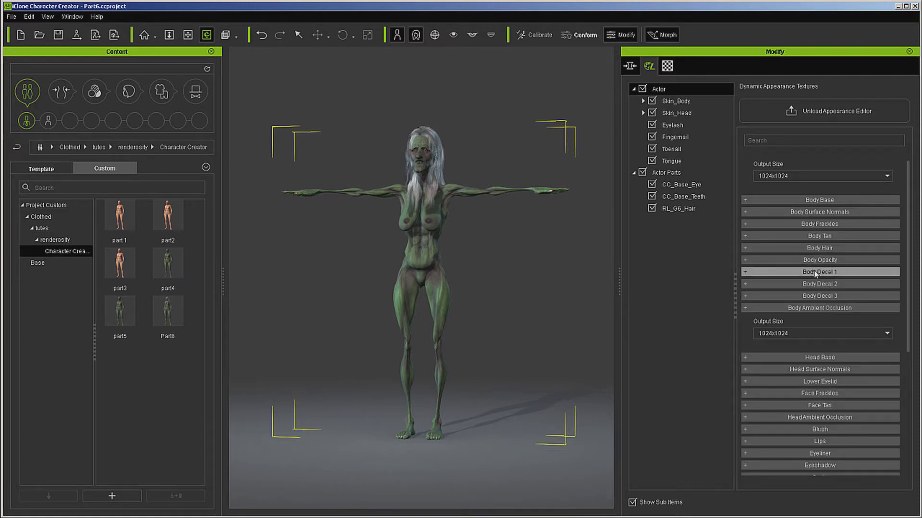
- Set the Body Ambient Occlusion Strength to about 0.76 and look into the Body Decal 2 settings
{"action": "left_click", "coordinate": [827, 308]}
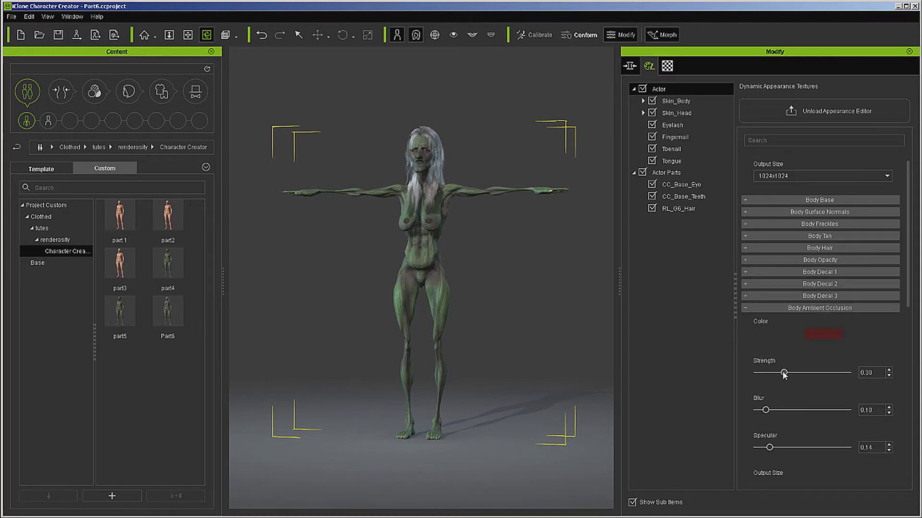
{"action": "left_click_drag", "start_coordinate": [788, 373], "coordinate": [826, 375]}
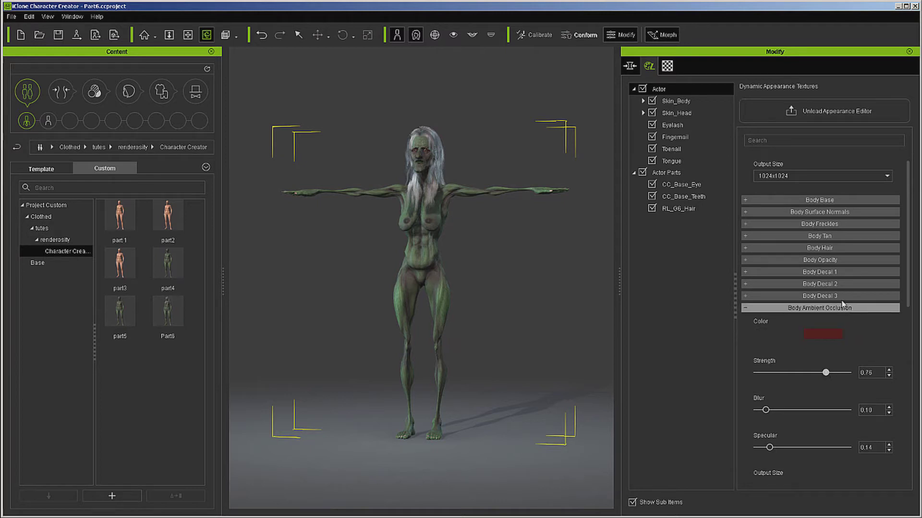
{"action": "left_click", "coordinate": [826, 285]}
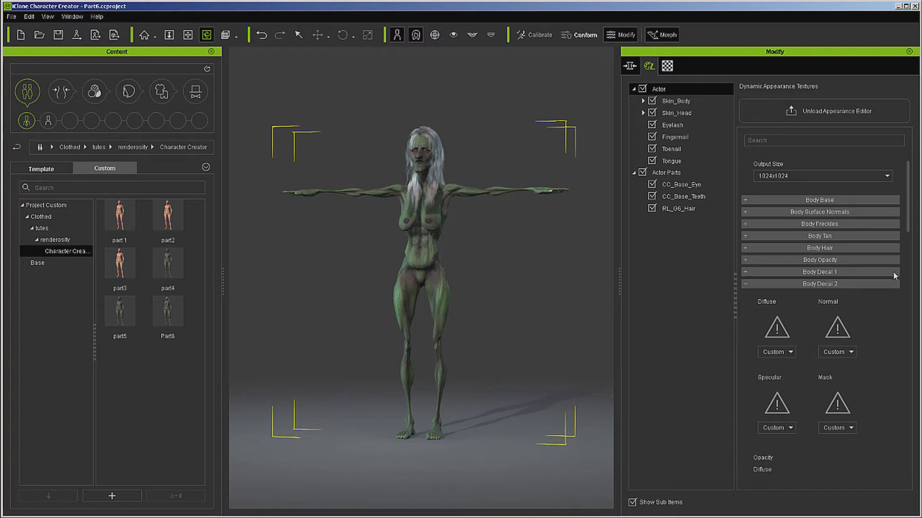
{"action": "left_click", "coordinate": [812, 283]}
{"action": "left_click", "coordinate": [828, 307]}
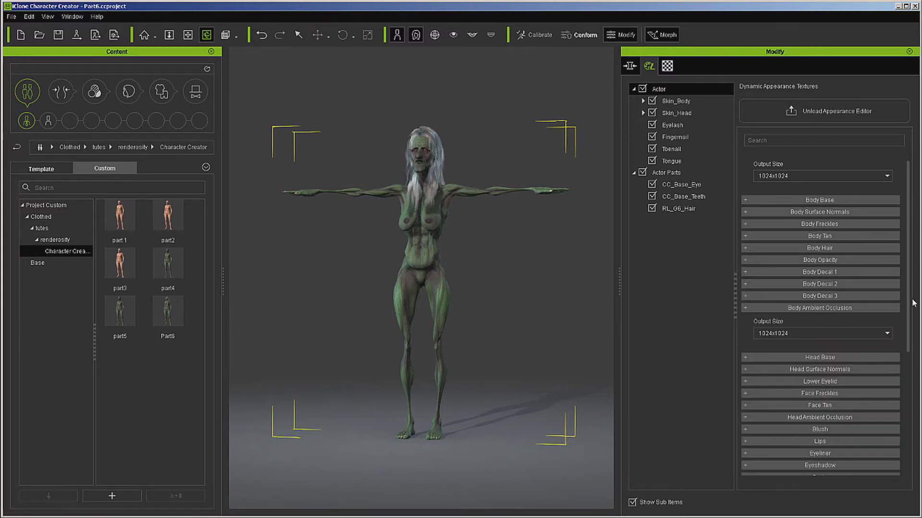
- Set the Nail diffuse Hue to about 0.28, Saturation to about 0.41 and Lightness to about 0.29
{"action": "scroll", "coordinate": [842, 428], "scroll_direction": "down", "scroll_amount": 2}
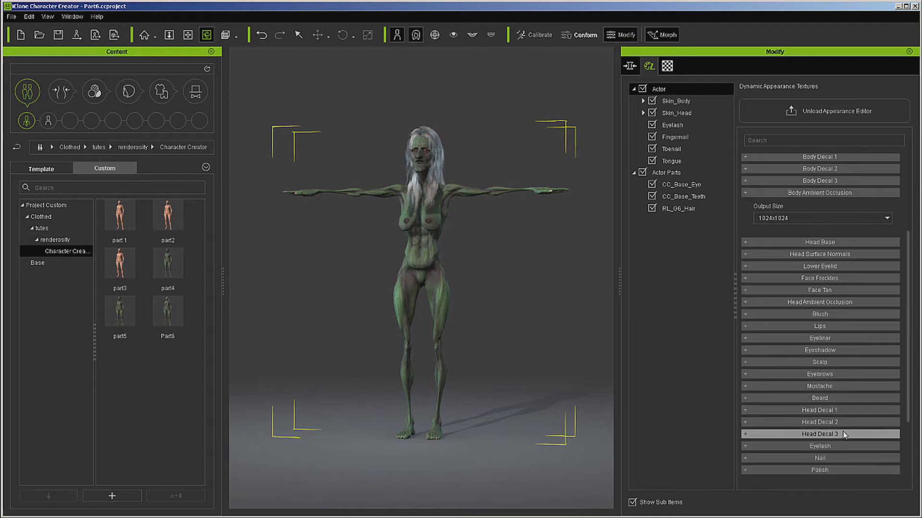
{"action": "right_click_drag", "start_coordinate": [491, 244], "coordinate": [501, 314]}
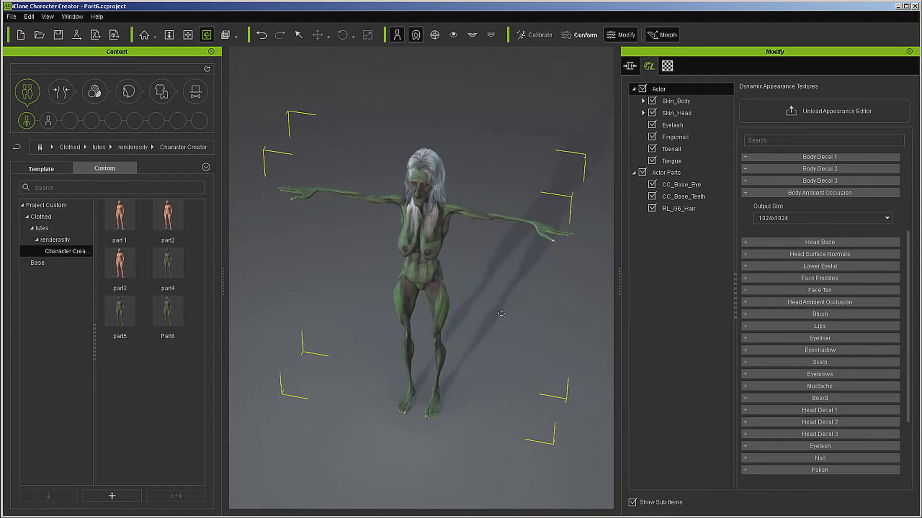
{"action": "scroll", "coordinate": [843, 425], "scroll_direction": "down", "scroll_amount": 1}
{"action": "left_click", "coordinate": [844, 424]}
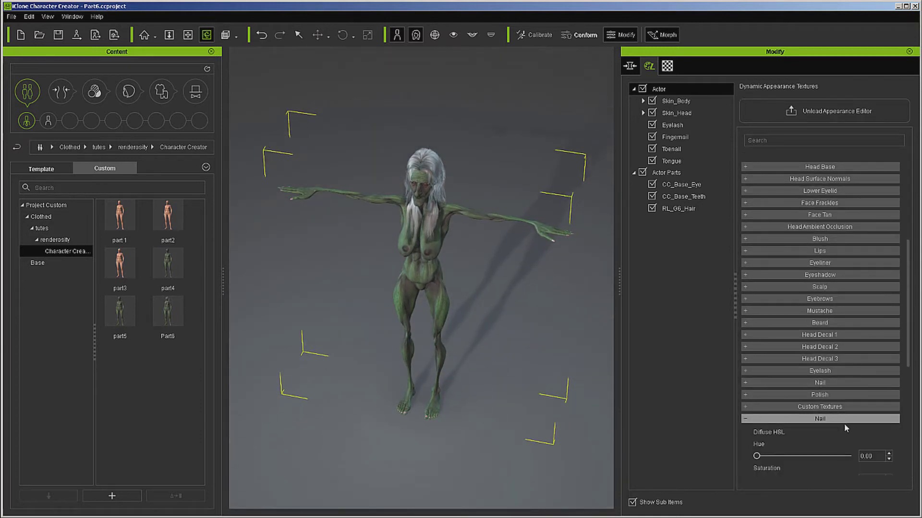
{"action": "scroll", "coordinate": [842, 426], "scroll_direction": "down", "scroll_amount": 2}
{"action": "scroll", "coordinate": [840, 427], "scroll_direction": "down", "scroll_amount": 1}
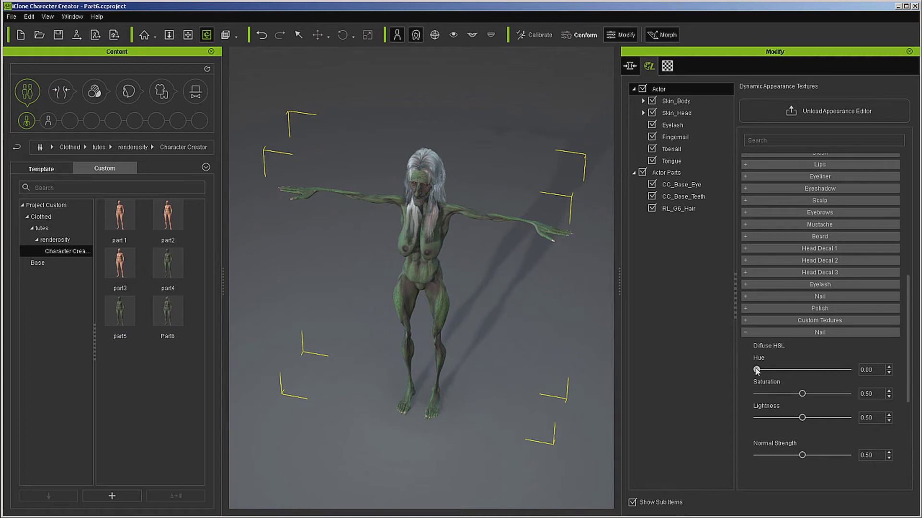
{"action": "left_click_drag", "start_coordinate": [756, 370], "coordinate": [784, 424]}
{"action": "right_click_drag", "start_coordinate": [579, 338], "coordinate": [499, 240]}
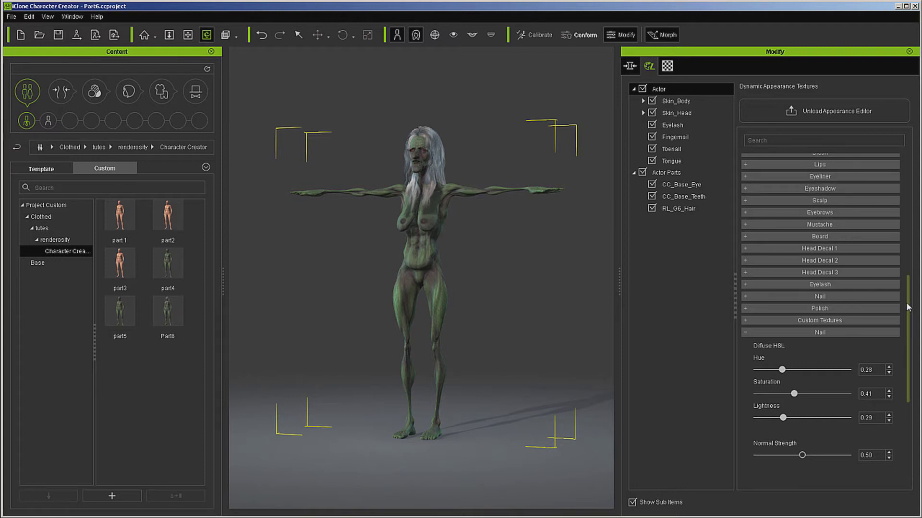
{"action": "left_click_drag", "start_coordinate": [911, 311], "coordinate": [914, 187]}
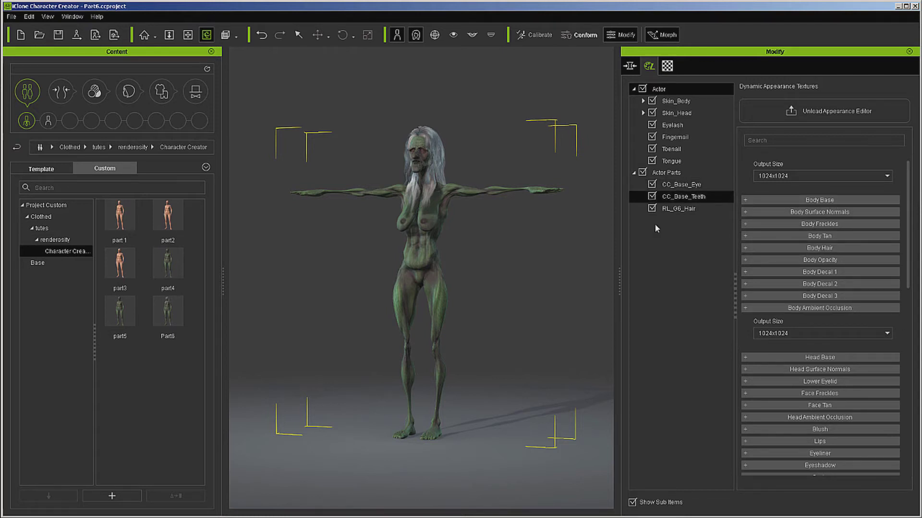
{"action": "right_click_drag", "start_coordinate": [494, 247], "coordinate": [461, 248]}
{"action": "right_click_drag", "start_coordinate": [168, 265], "coordinate": [473, 259]}
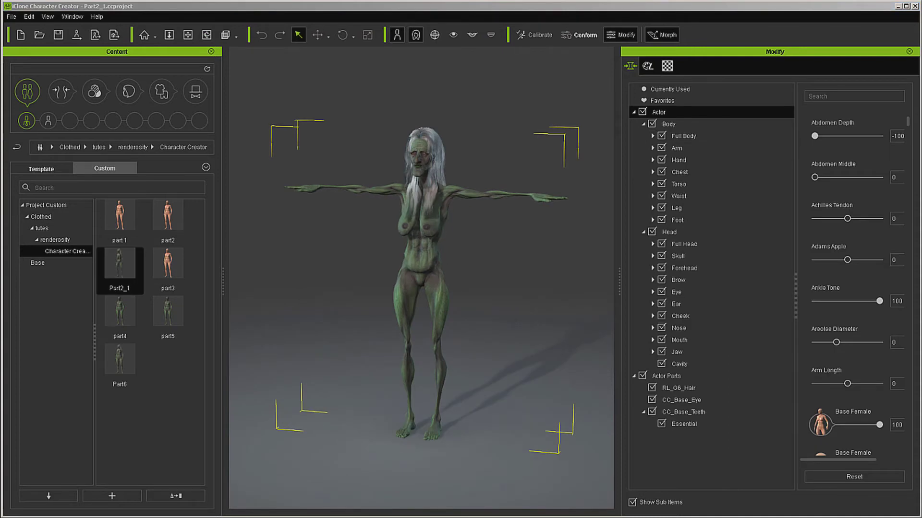
- Put the Dress_D template from the Full-body clothing category on the character
{"action": "left_click", "coordinate": [163, 96]}
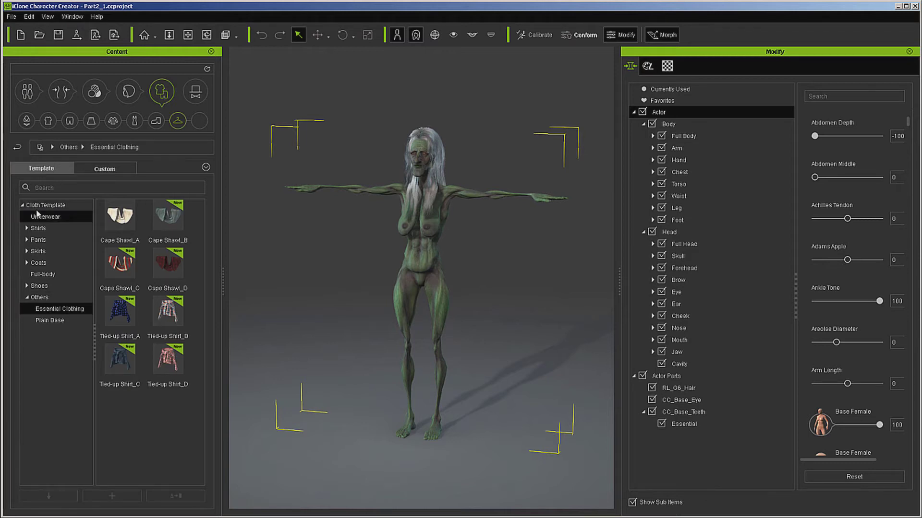
{"action": "left_click", "coordinate": [44, 206]}
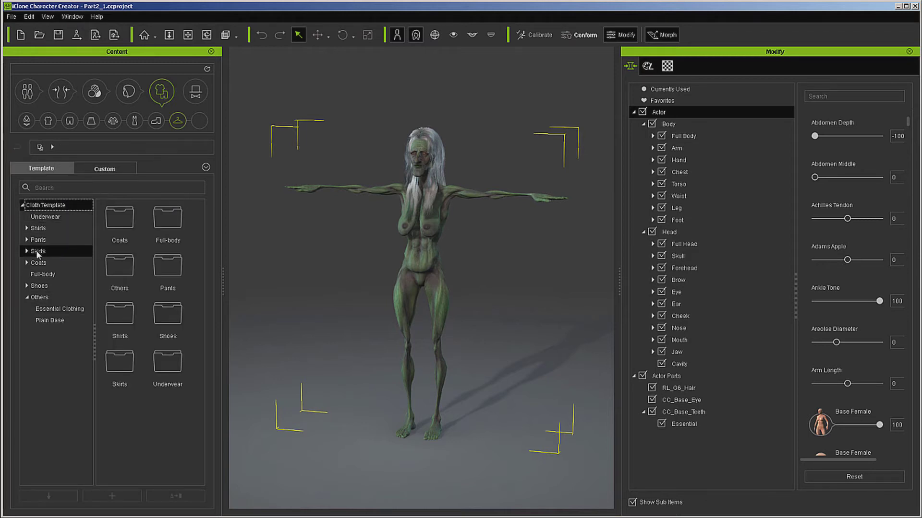
{"action": "left_click", "coordinate": [41, 273]}
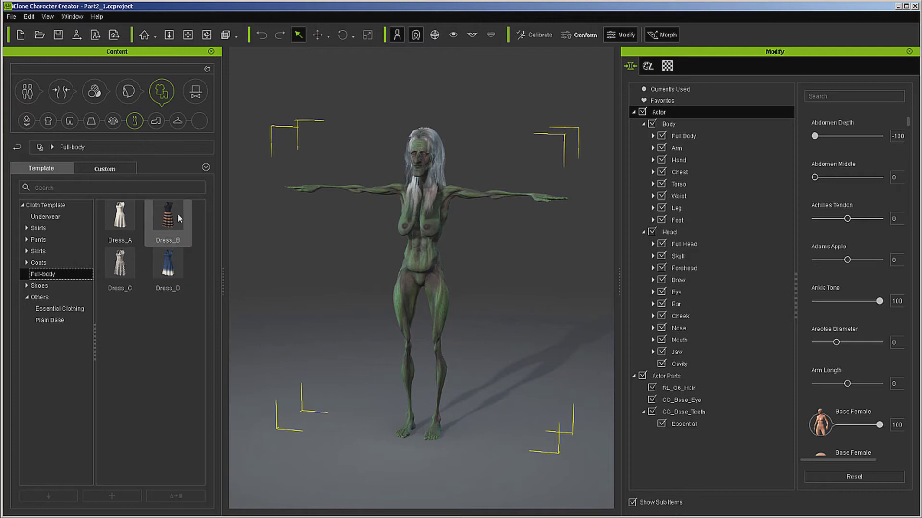
{"action": "double_click", "coordinate": [169, 268]}
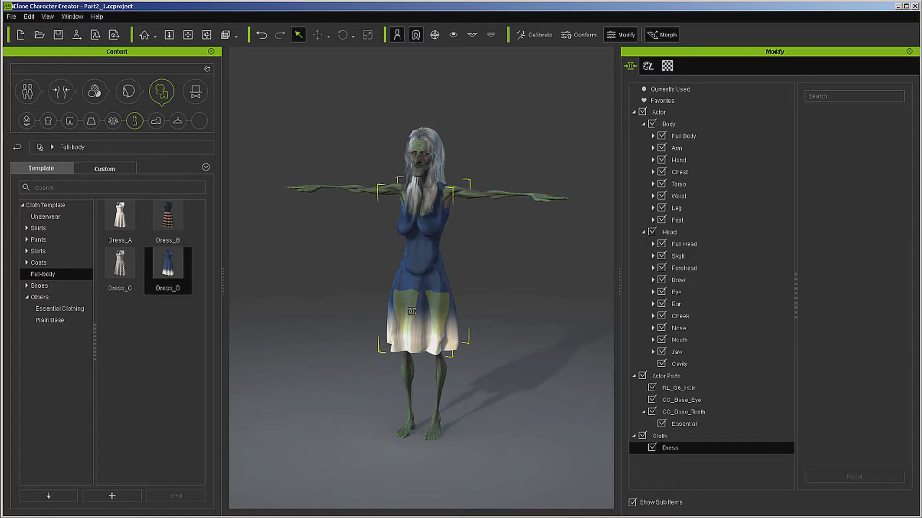
- Set the Procedural Aging Amount to about 0.71 in the dress's dynamic appearance textures
{"action": "left_click", "coordinate": [648, 68]}
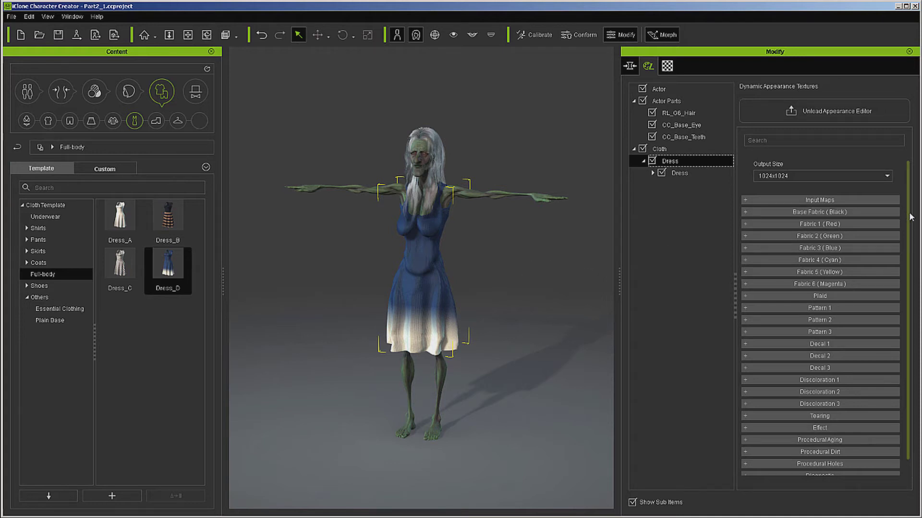
{"action": "left_click_drag", "start_coordinate": [911, 217], "coordinate": [911, 238]}
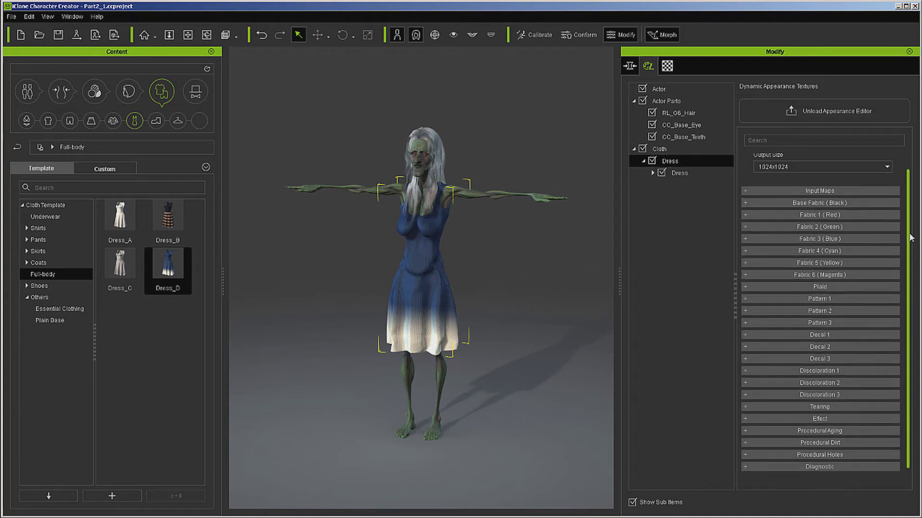
{"action": "left_click", "coordinate": [816, 430]}
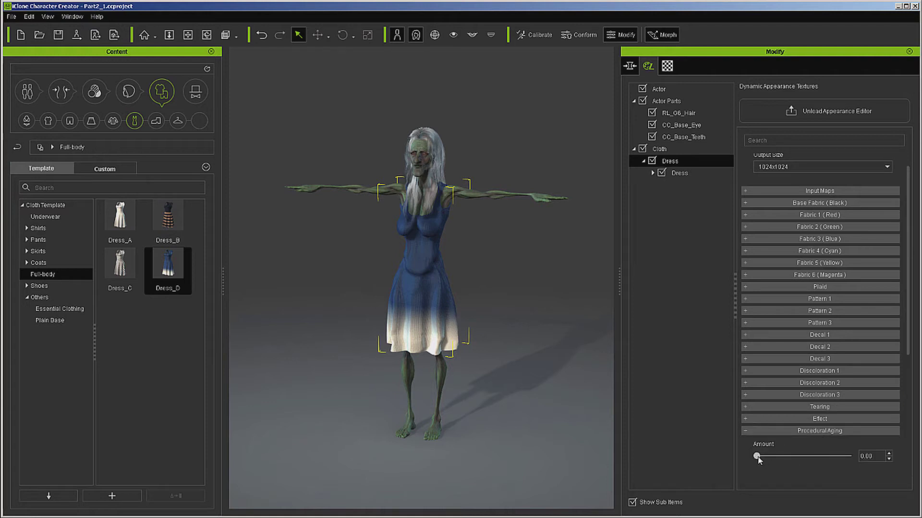
{"action": "left_click_drag", "start_coordinate": [758, 458], "coordinate": [821, 456]}
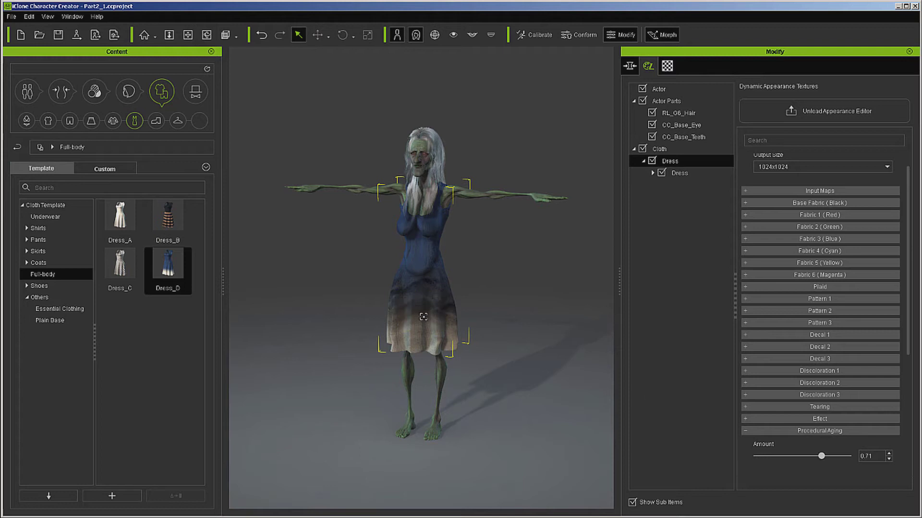
{"action": "scroll", "coordinate": [828, 249], "scroll_direction": "down", "scroll_amount": 5}
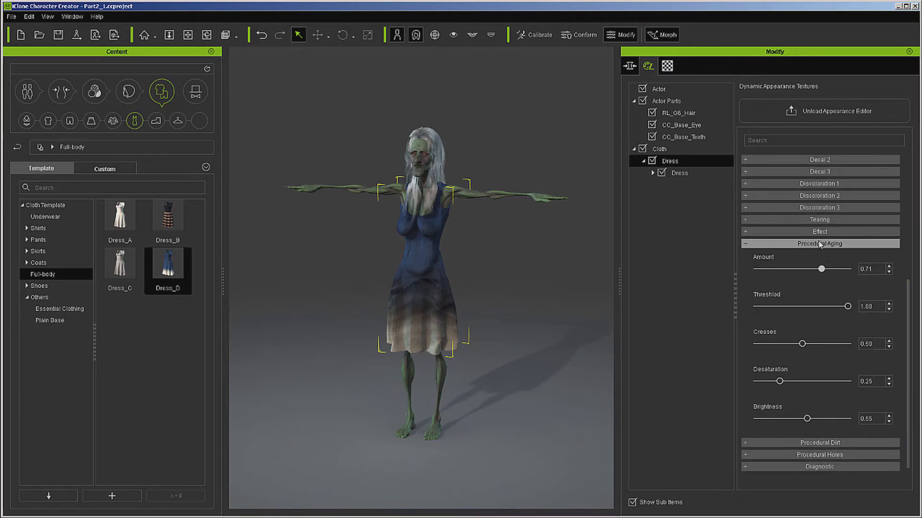
{"action": "left_click", "coordinate": [820, 244]}
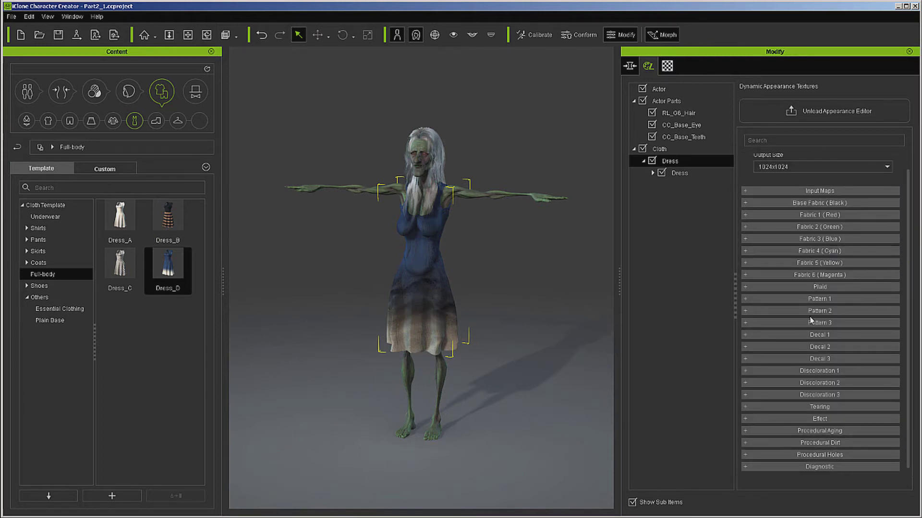
- Set the dress's Procedural Dirt Amount to about 0.65
{"action": "left_click", "coordinate": [818, 441]}
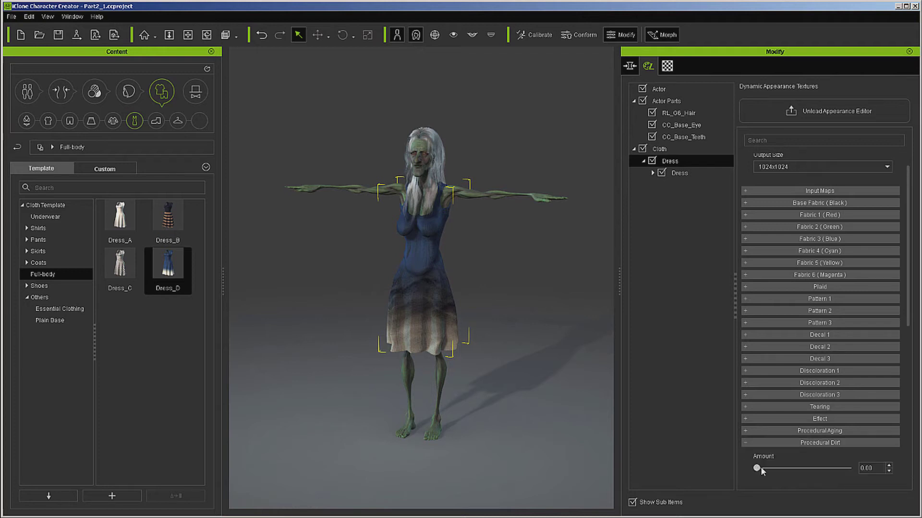
{"action": "left_click_drag", "start_coordinate": [757, 469], "coordinate": [816, 469]}
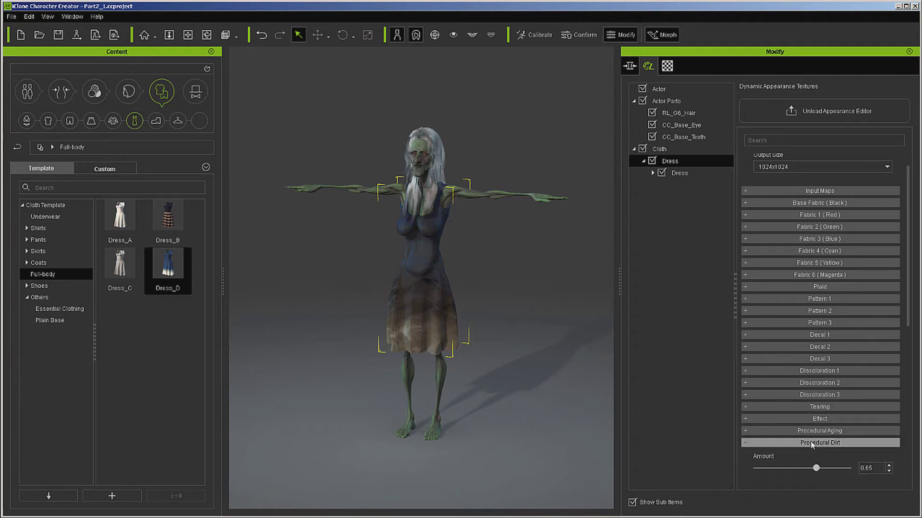
{"action": "left_click", "coordinate": [810, 442]}
- Enable Procedural Holes on the dress and set their Fade Strength to about 0.20
{"action": "left_click", "coordinate": [811, 456]}
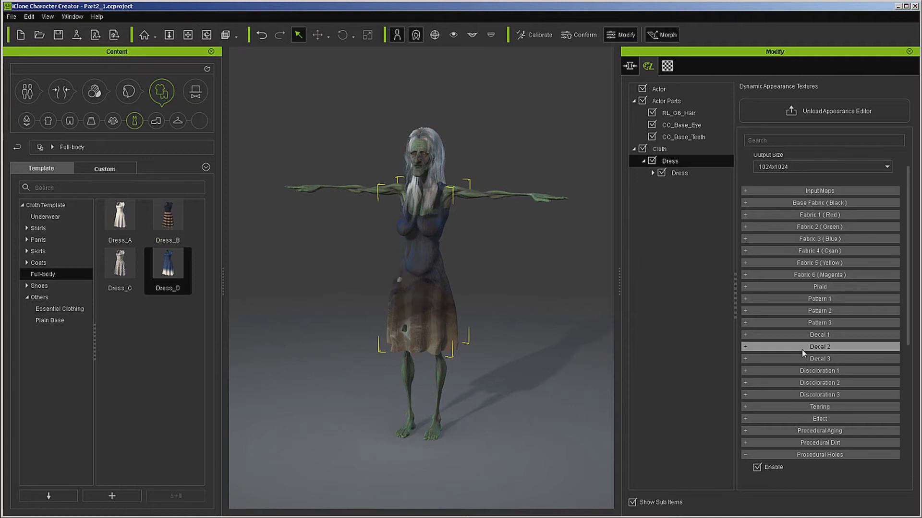
{"action": "scroll", "coordinate": [806, 410], "scroll_direction": "down", "scroll_amount": 6}
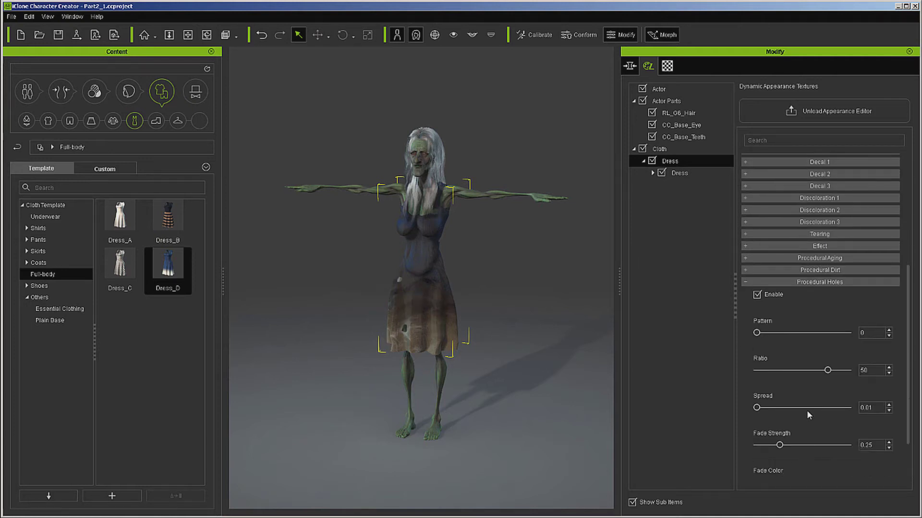
{"action": "scroll", "coordinate": [807, 404], "scroll_direction": "down", "scroll_amount": 2}
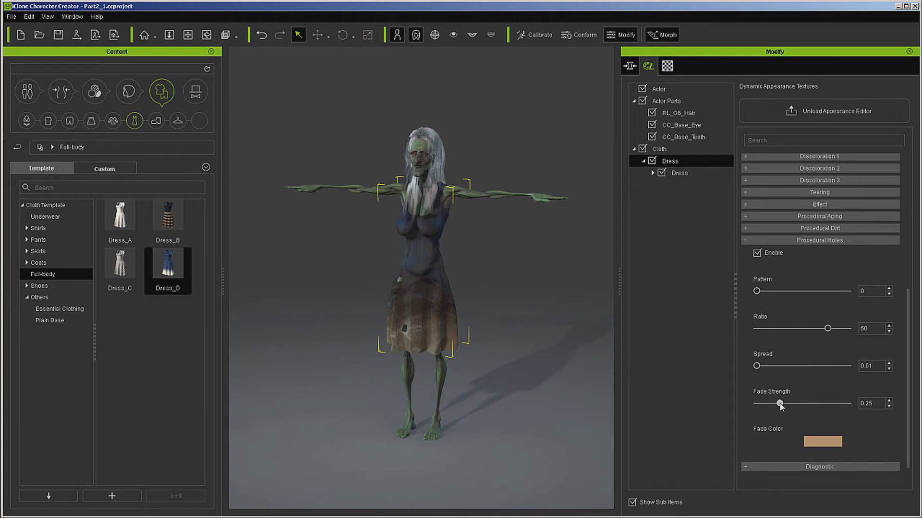
{"action": "mouse_move", "coordinate": [779, 406]}
{"action": "left_mouse_down"}
{"action": "mouse_move", "coordinate": [768, 409]}
{"action": "mouse_move", "coordinate": [808, 407]}
{"action": "mouse_move", "coordinate": [779, 408]}
{"action": "left_mouse_up"}
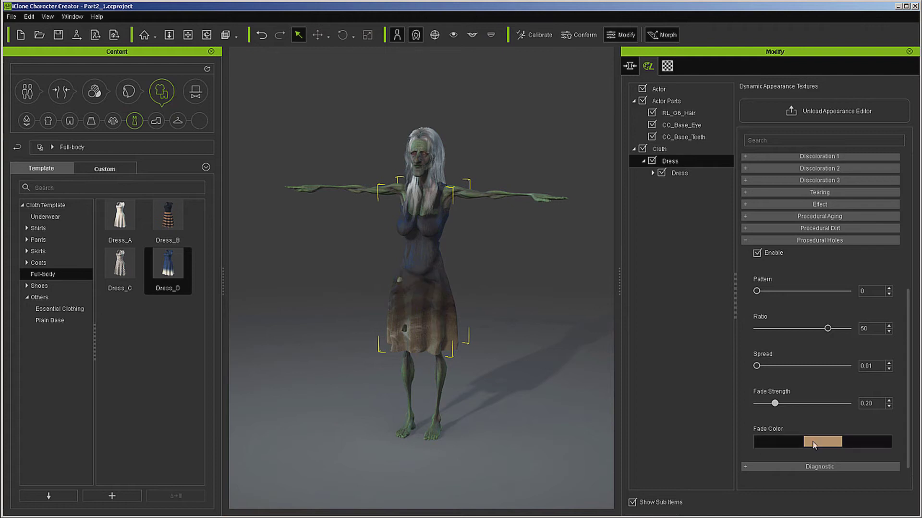
{"action": "left_click", "coordinate": [808, 237]}
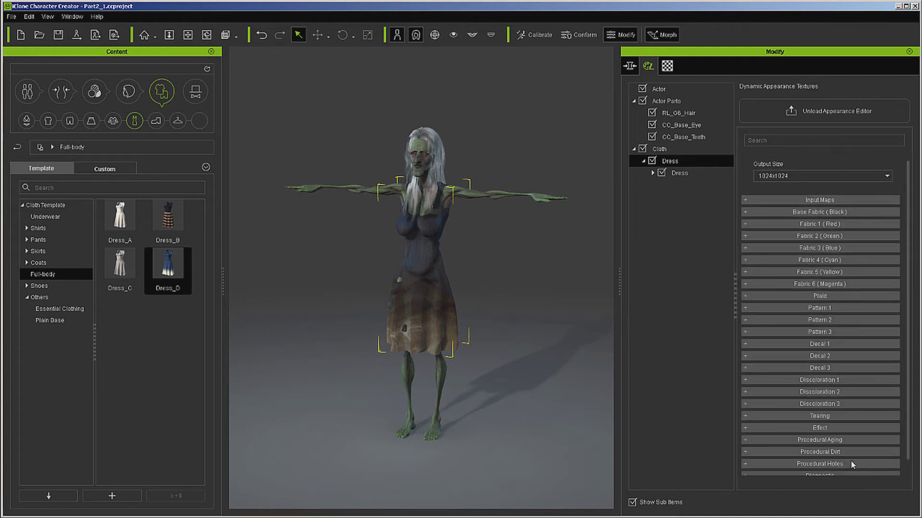
- Look into the dress's Input Maps and set the Base Fabric (Black) material to Wool
{"action": "scroll", "coordinate": [852, 465], "scroll_direction": "up", "scroll_amount": 1}
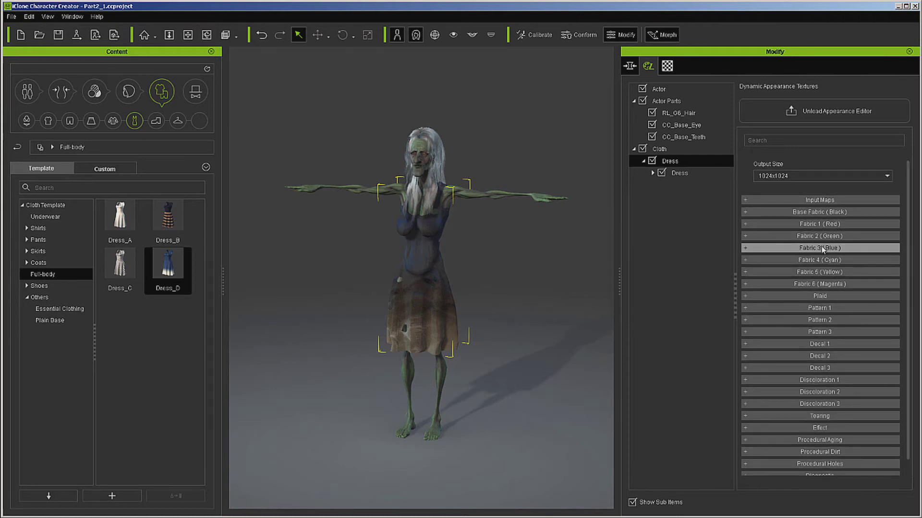
{"action": "left_click", "coordinate": [809, 200]}
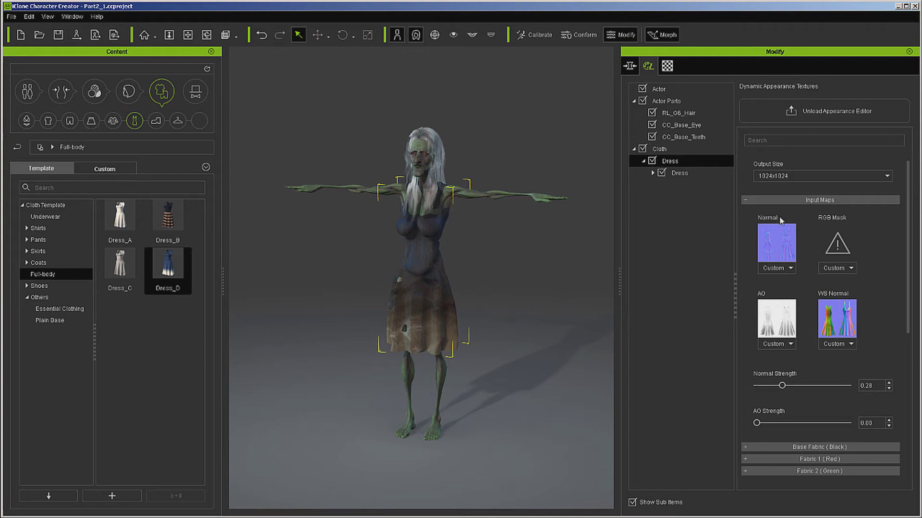
{"action": "left_click", "coordinate": [784, 200]}
{"action": "left_click", "coordinate": [785, 214]}
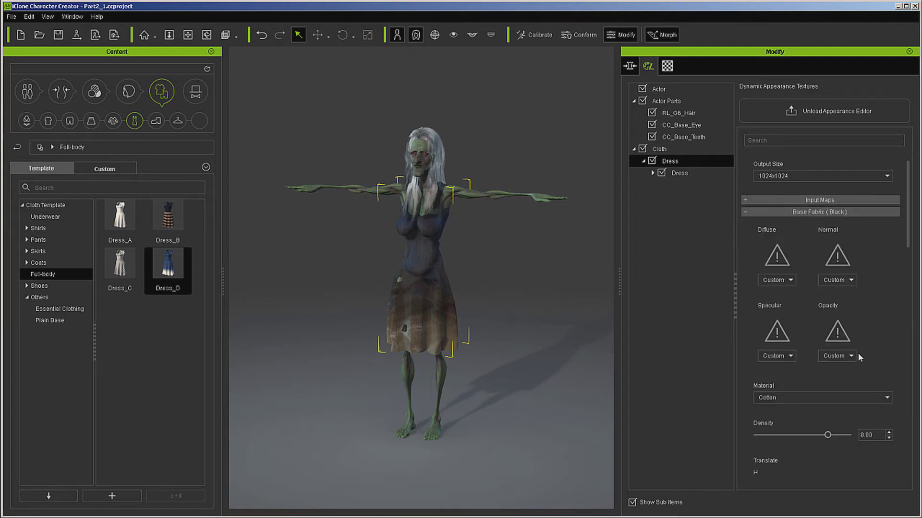
{"action": "scroll", "coordinate": [862, 383], "scroll_direction": "down", "scroll_amount": 1}
{"action": "left_click", "coordinate": [848, 369]}
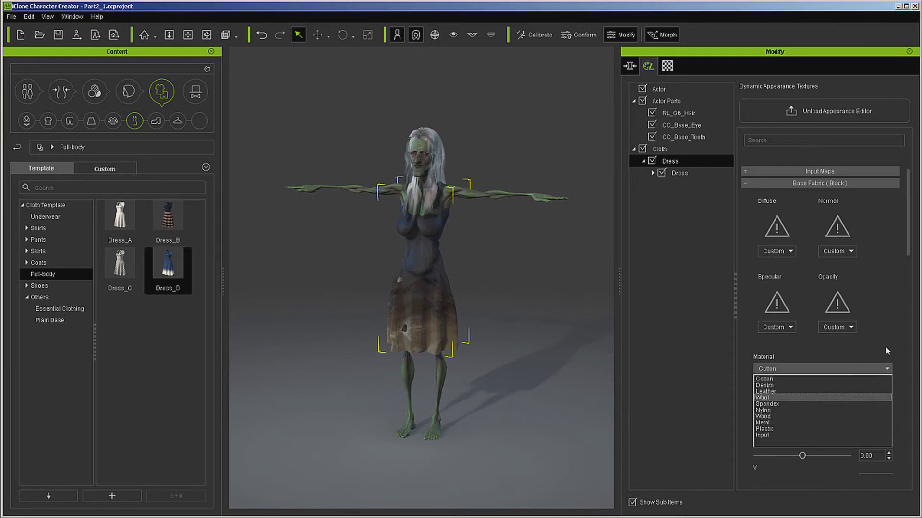
{"action": "key", "text": "Return"}
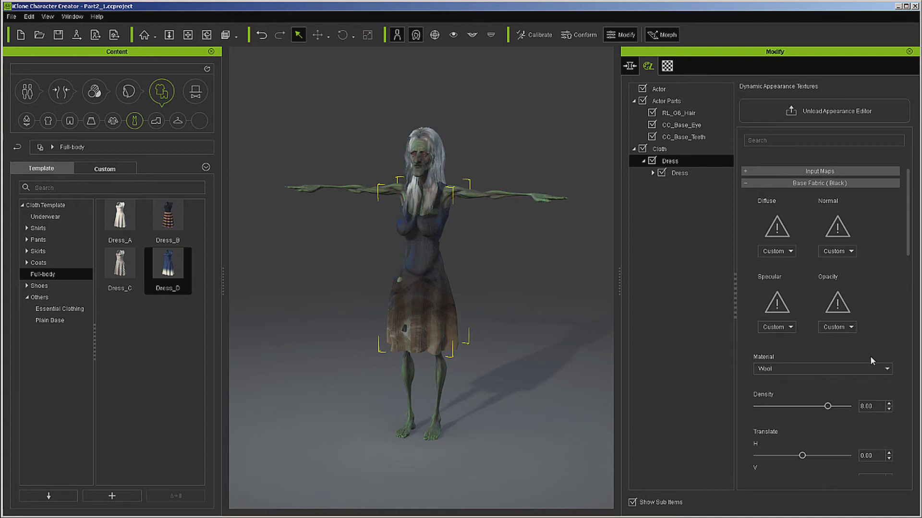
{"action": "scroll", "coordinate": [869, 356], "scroll_direction": "down", "scroll_amount": 10}
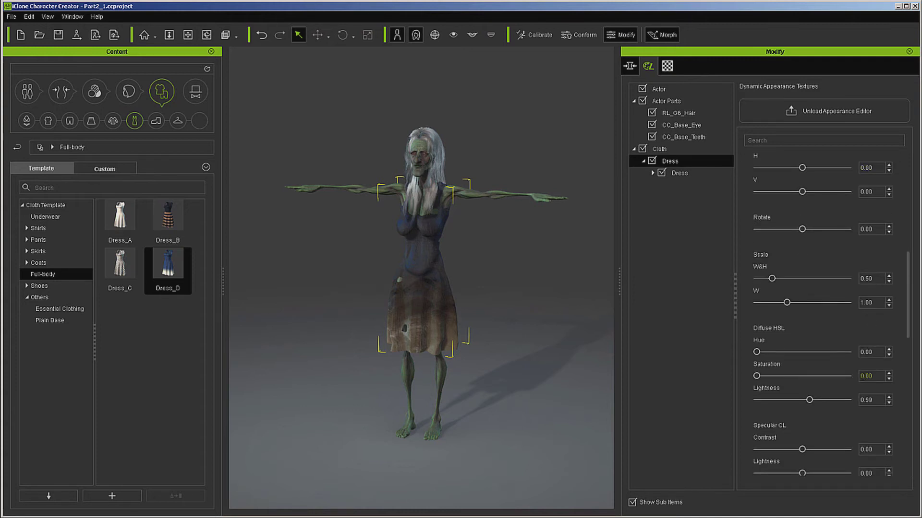
{"action": "scroll", "coordinate": [860, 375], "scroll_direction": "down", "scroll_amount": 4}
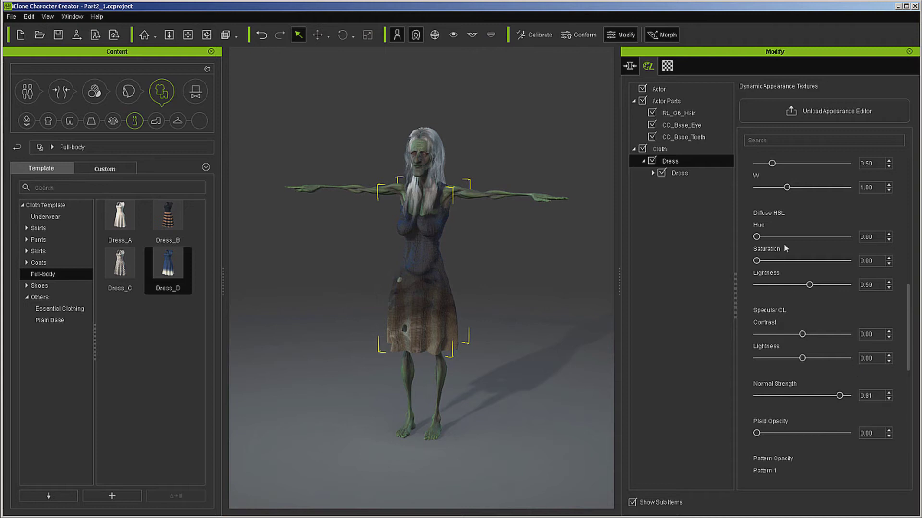
- Set the dress material's diffuse colour to the very dark grey #272727
{"action": "scroll", "coordinate": [797, 262], "scroll_direction": "up", "scroll_amount": 14}
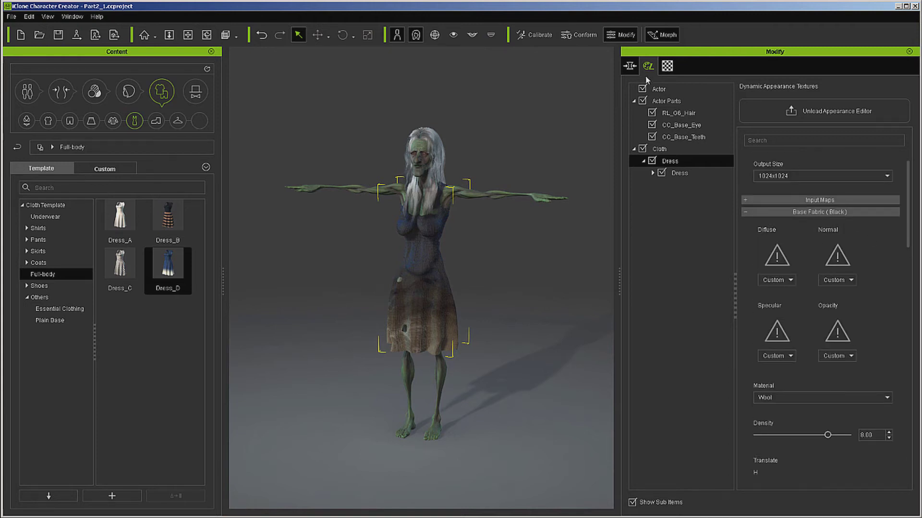
{"action": "left_click", "coordinate": [668, 66]}
{"action": "left_click", "coordinate": [681, 249]}
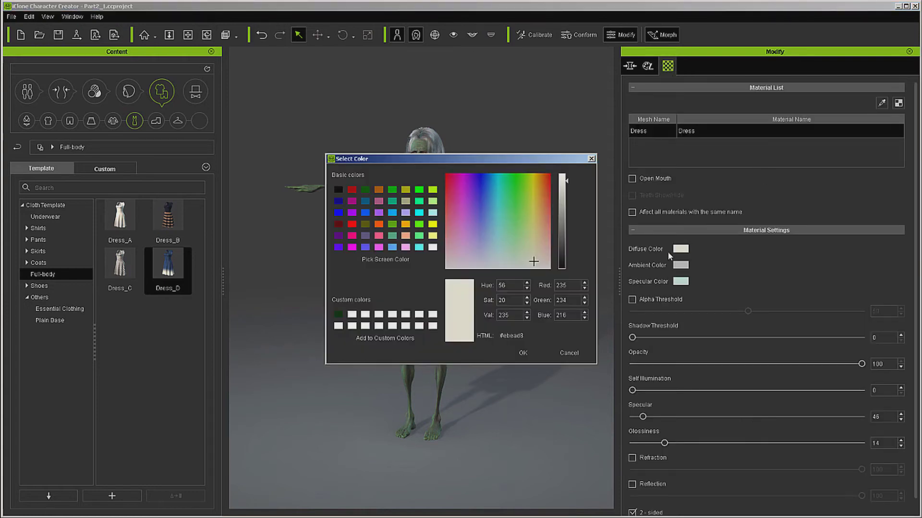
{"action": "left_click", "coordinate": [339, 190]}
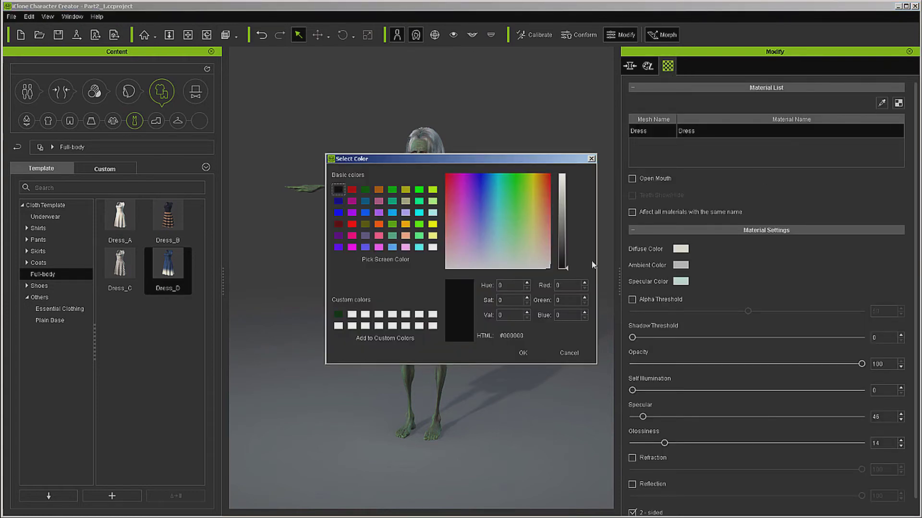
{"action": "left_click", "coordinate": [565, 254]}
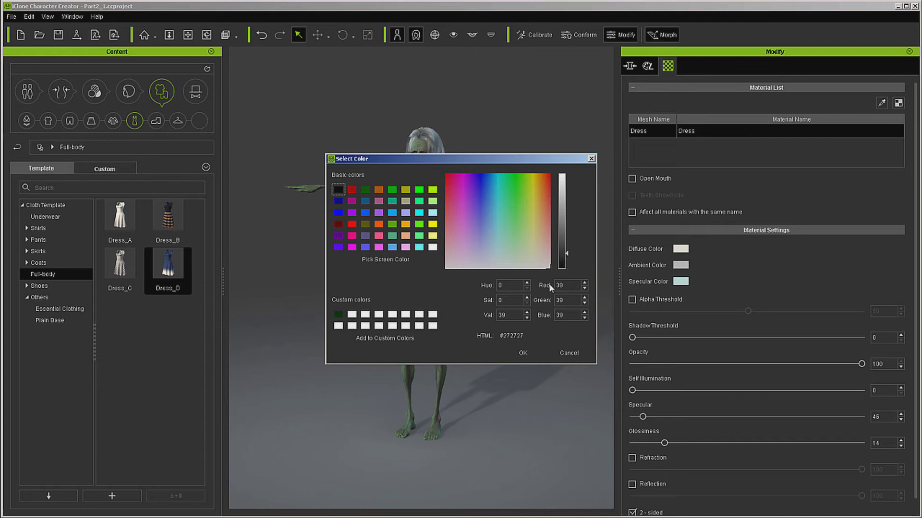
{"action": "left_click", "coordinate": [522, 353]}
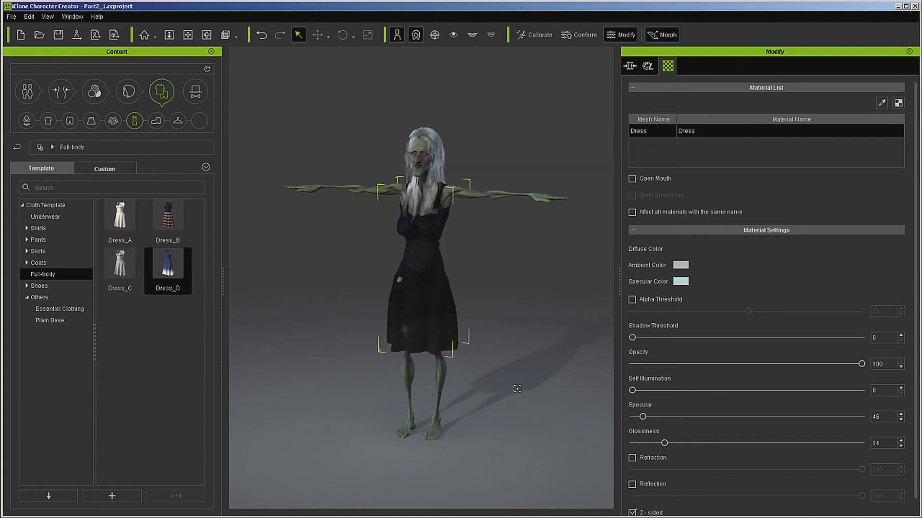
{"action": "left_click", "coordinate": [499, 237]}
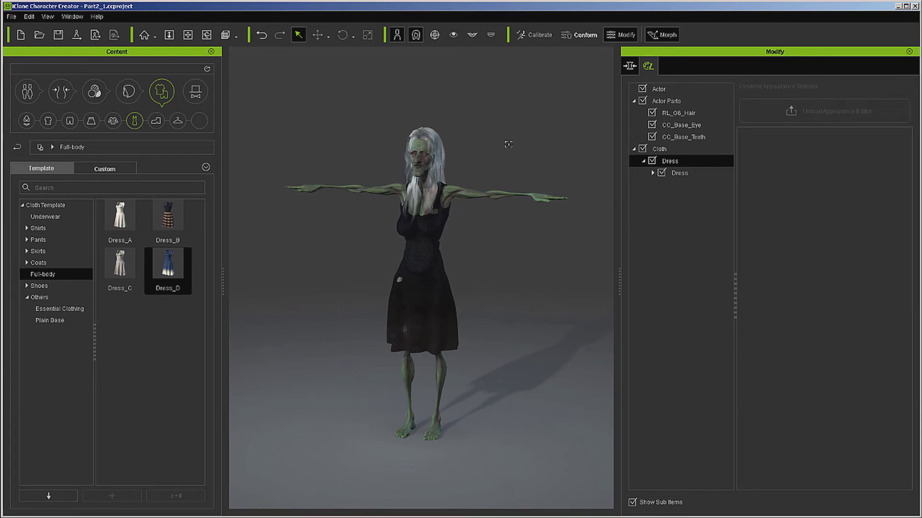
- Add the Boots_A shoes from the cloth templates to the character
{"action": "left_click", "coordinate": [207, 35]}
{"action": "left_click_drag", "start_coordinate": [458, 120], "coordinate": [300, 128]}
{"action": "right_click_drag", "start_coordinate": [422, 134], "coordinate": [464, 144]}
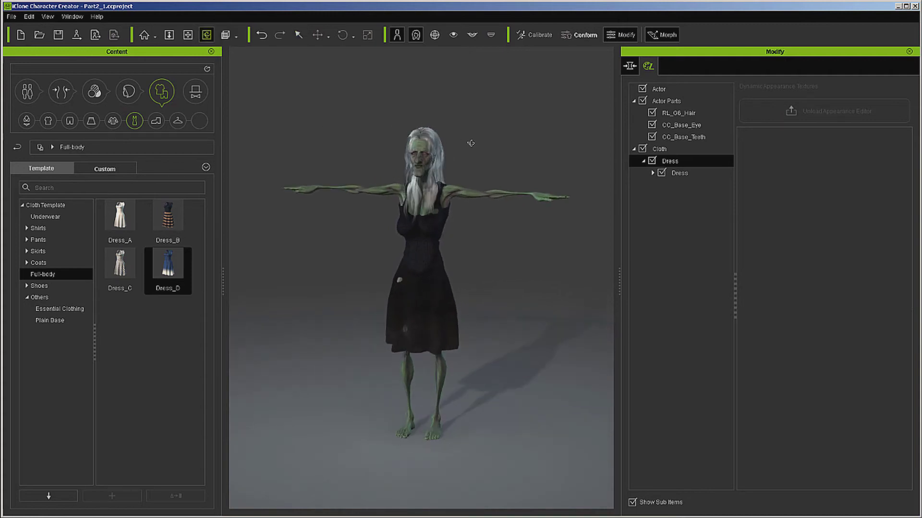
{"action": "left_click", "coordinate": [157, 122]}
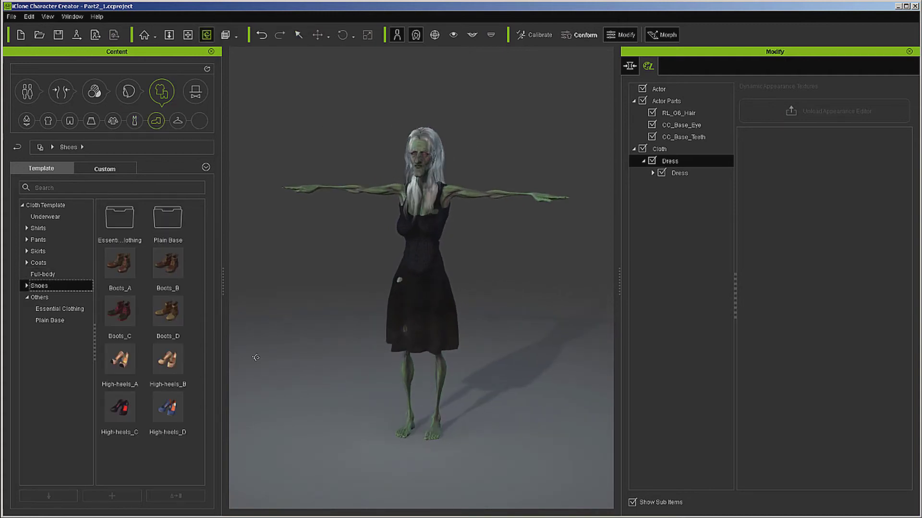
{"action": "double_click", "coordinate": [129, 266]}
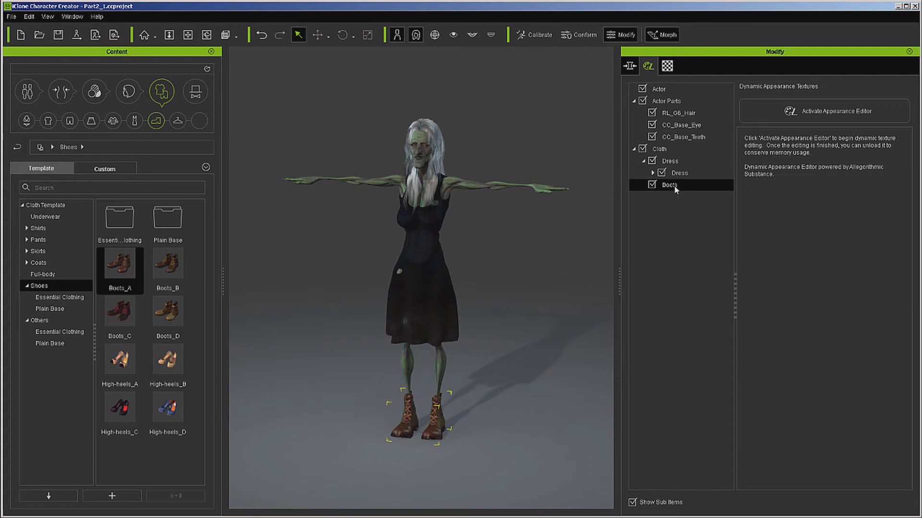
- Activate the appearance editor for the boots and set Procedural Aging to Amount 1.00 and Creases about 0.77
{"action": "left_click", "coordinate": [778, 112]}
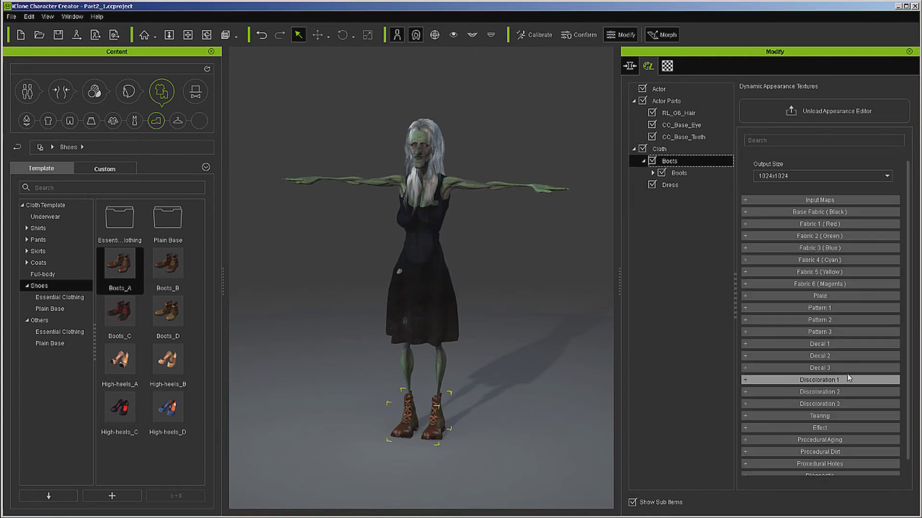
{"action": "scroll", "coordinate": [911, 326], "scroll_direction": "down", "scroll_amount": 1}
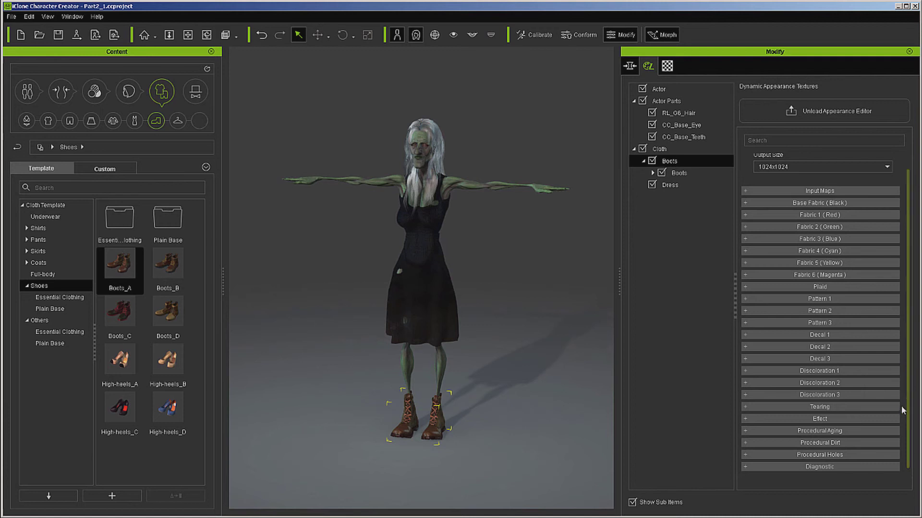
{"action": "left_click", "coordinate": [815, 430]}
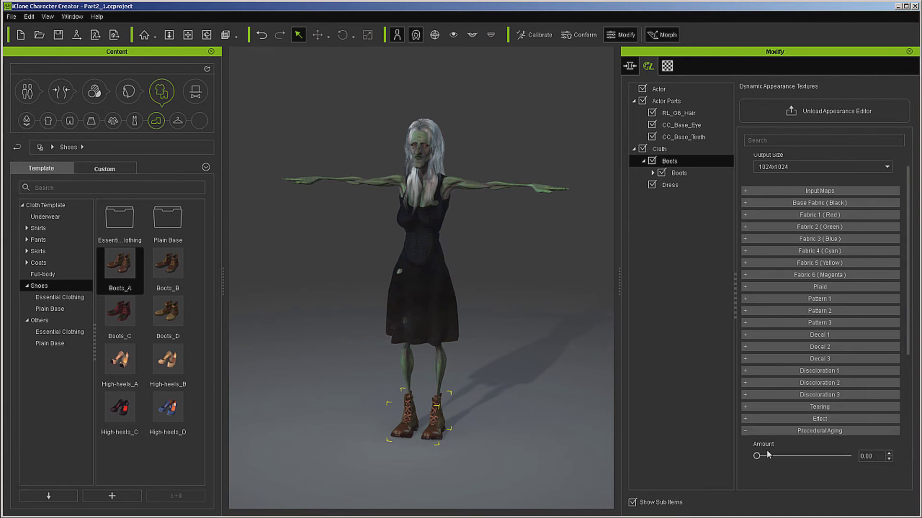
{"action": "left_click", "coordinate": [839, 456]}
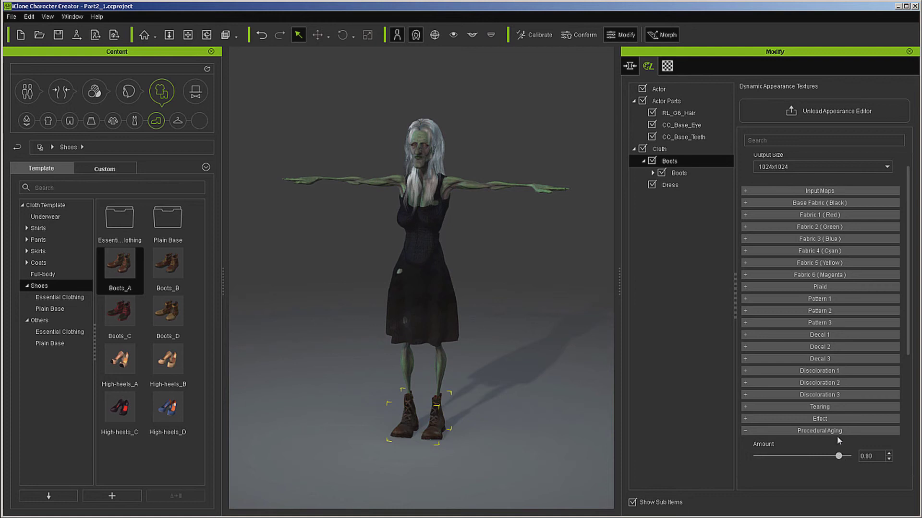
{"action": "scroll", "coordinate": [836, 436], "scroll_direction": "down", "scroll_amount": 5}
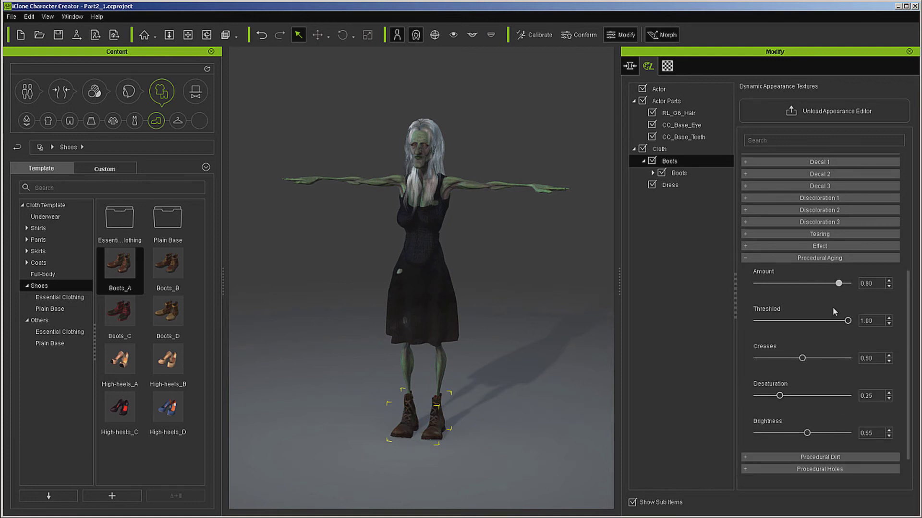
{"action": "left_click", "coordinate": [850, 283]}
{"action": "left_click_drag", "start_coordinate": [803, 360], "coordinate": [827, 359]}
- Set the boots' Procedural Dirt Amount to about 0.90 and its Lightness to about 0.44
{"action": "scroll", "coordinate": [822, 402], "scroll_direction": "down", "scroll_amount": 1}
{"action": "left_click", "coordinate": [832, 443]}
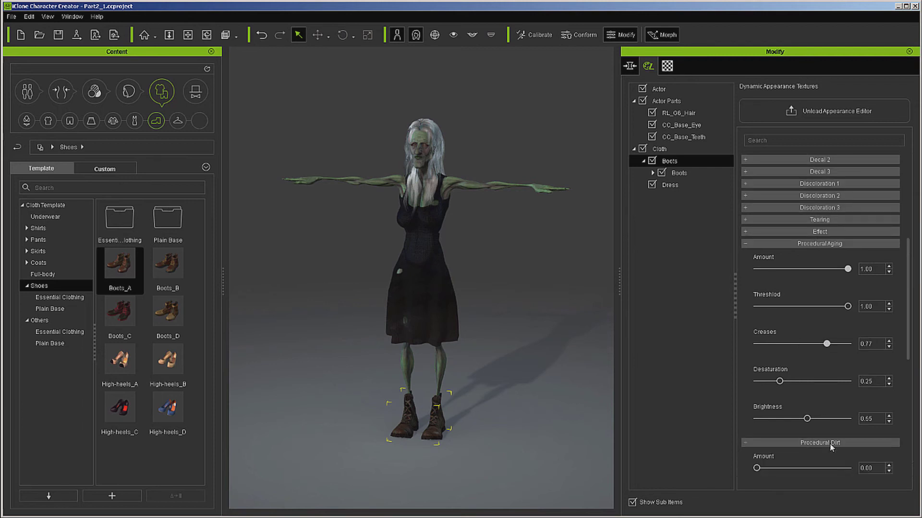
{"action": "left_click_drag", "start_coordinate": [757, 468], "coordinate": [838, 469]}
{"action": "scroll", "coordinate": [835, 448], "scroll_direction": "down", "scroll_amount": 10}
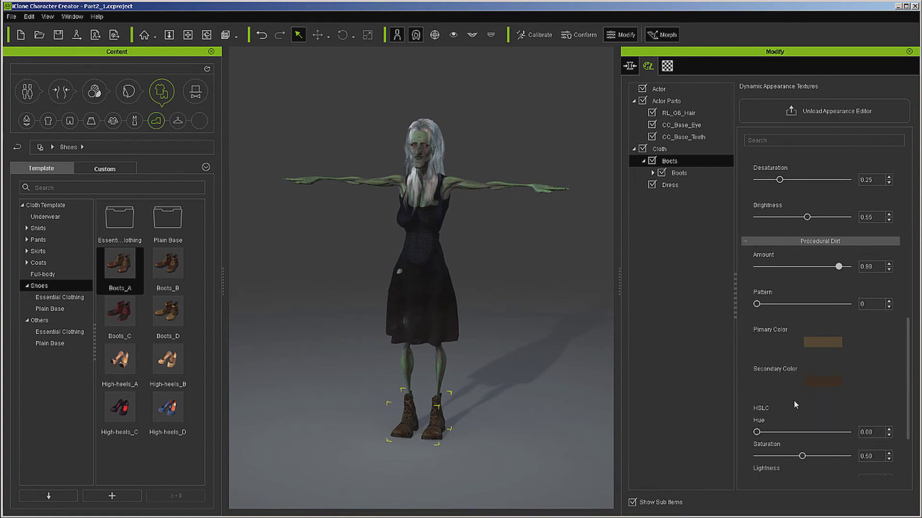
{"action": "scroll", "coordinate": [793, 399], "scroll_direction": "down", "scroll_amount": 4}
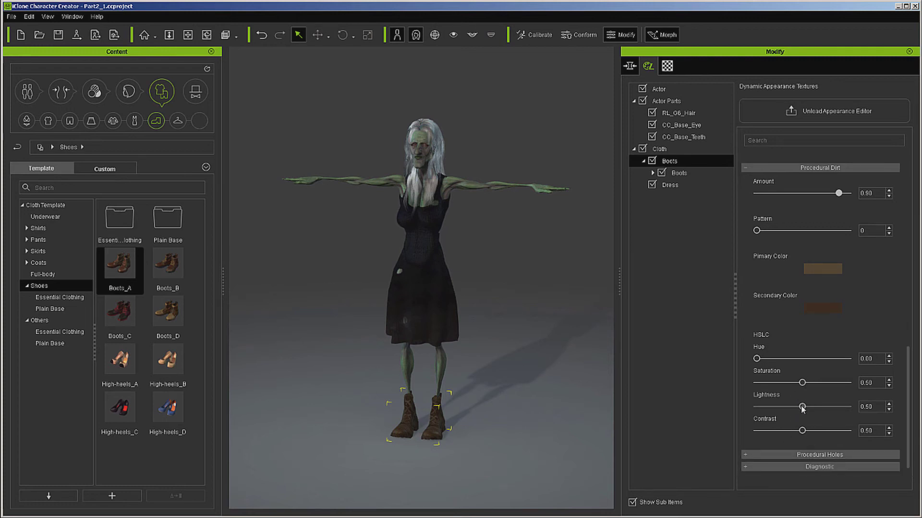
{"action": "left_click_drag", "start_coordinate": [802, 407], "coordinate": [796, 411]}
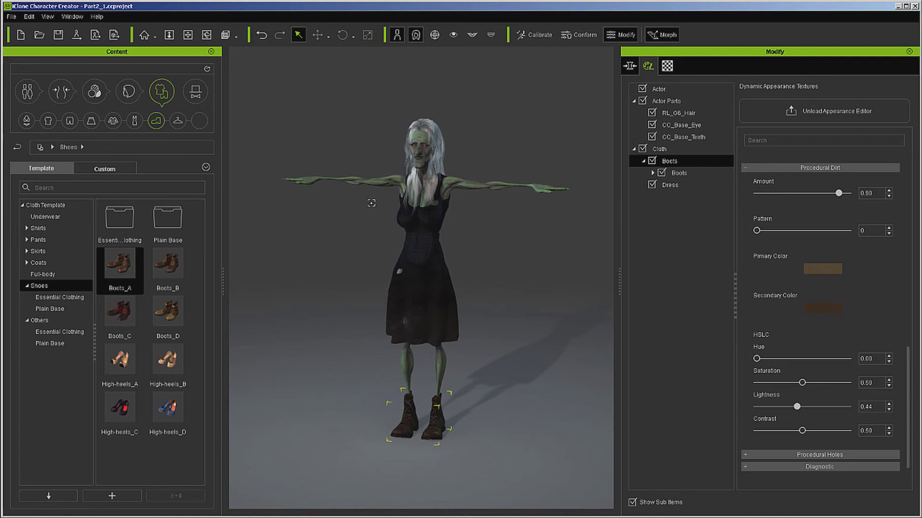
- Switch to the witch project in iClone and play the animation to check how the dress's cloth moves
{"action": "left_click", "coordinate": [210, 37]}
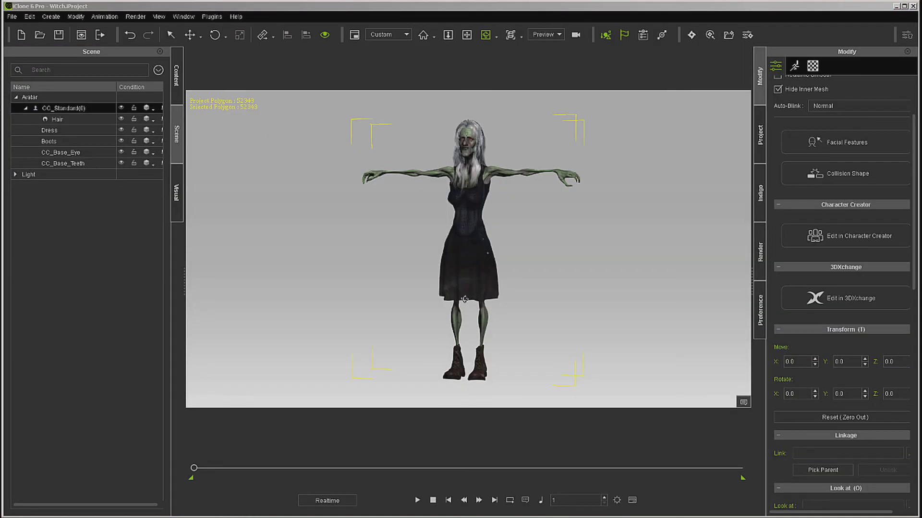
{"action": "left_click", "coordinate": [416, 501]}
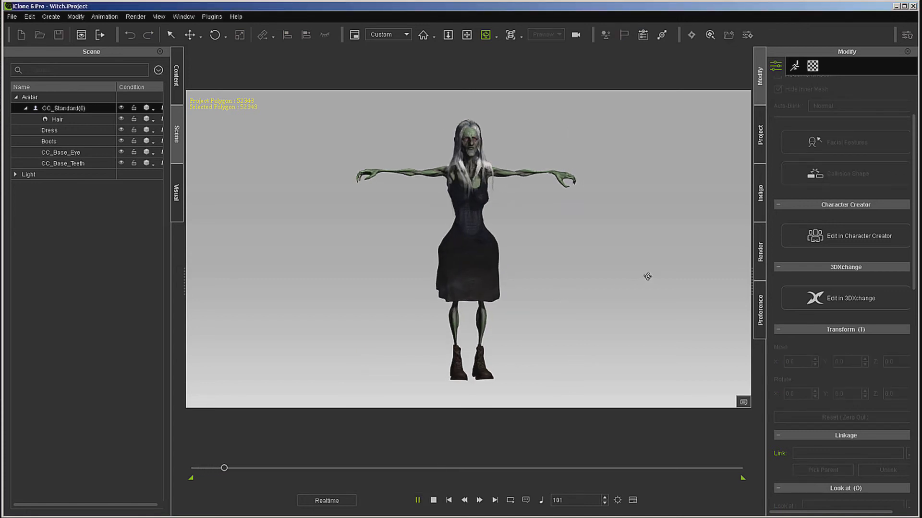
{"action": "left_click", "coordinate": [434, 501]}
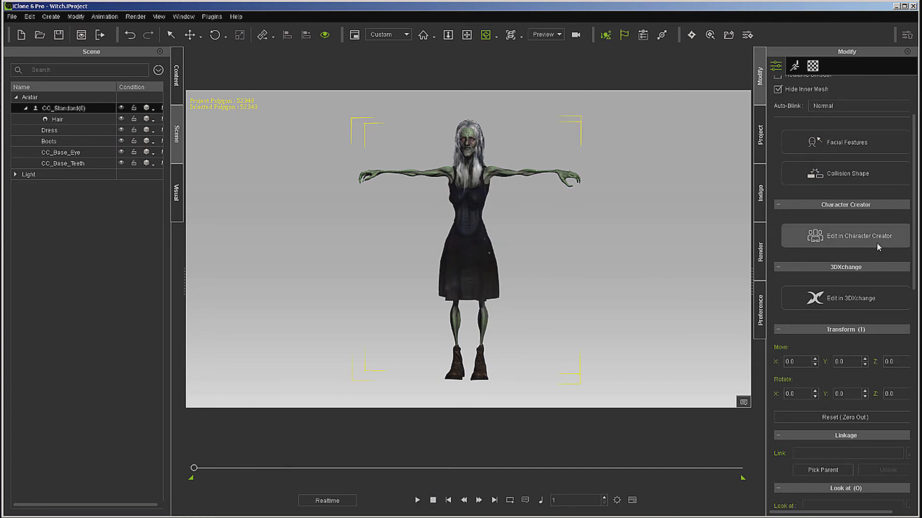
- Show the active shapes in the Character Collision Shape Editor with the hip selected, and replay the simulation to inspect the dress against them
{"action": "left_click", "coordinate": [839, 176]}
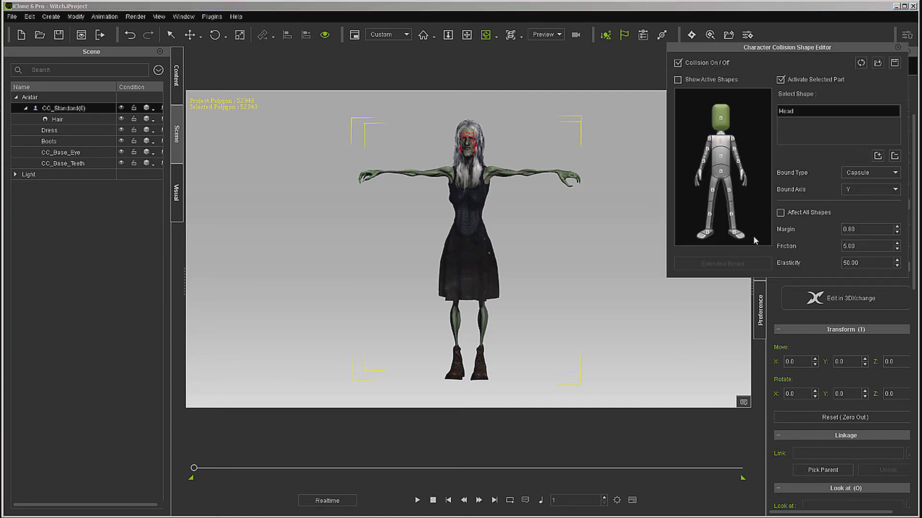
{"action": "left_click", "coordinate": [719, 176]}
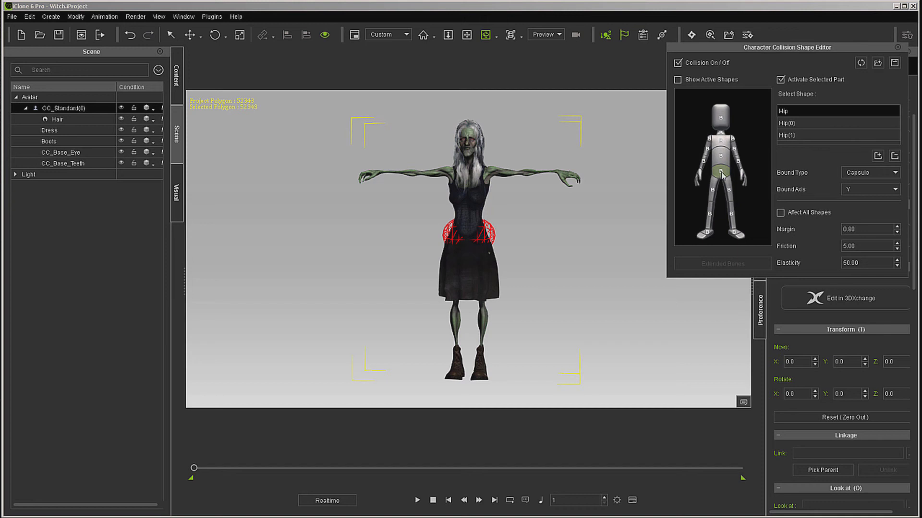
{"action": "left_click", "coordinate": [678, 80]}
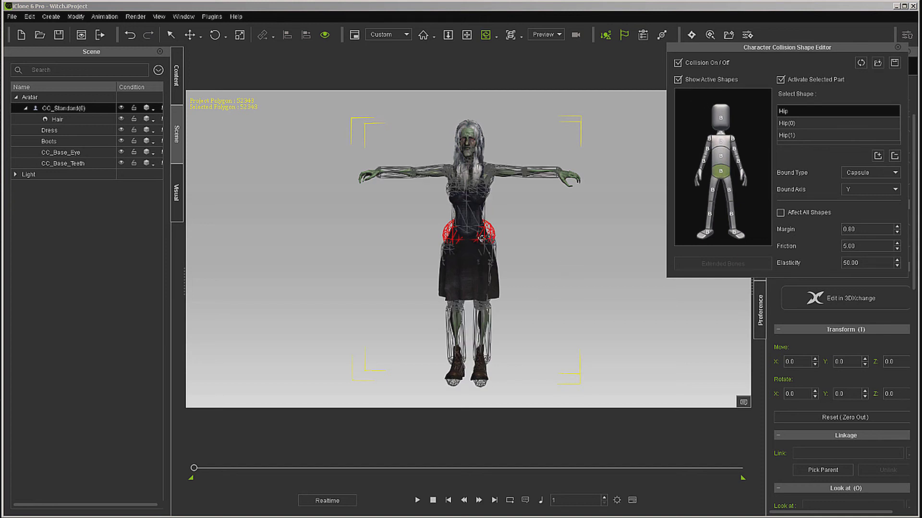
{"action": "left_click", "coordinate": [417, 500]}
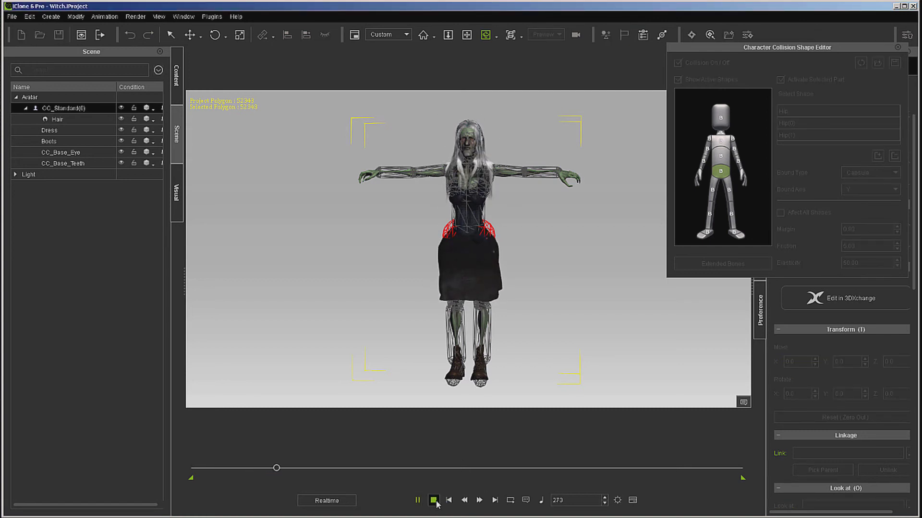
{"action": "key", "text": "space"}
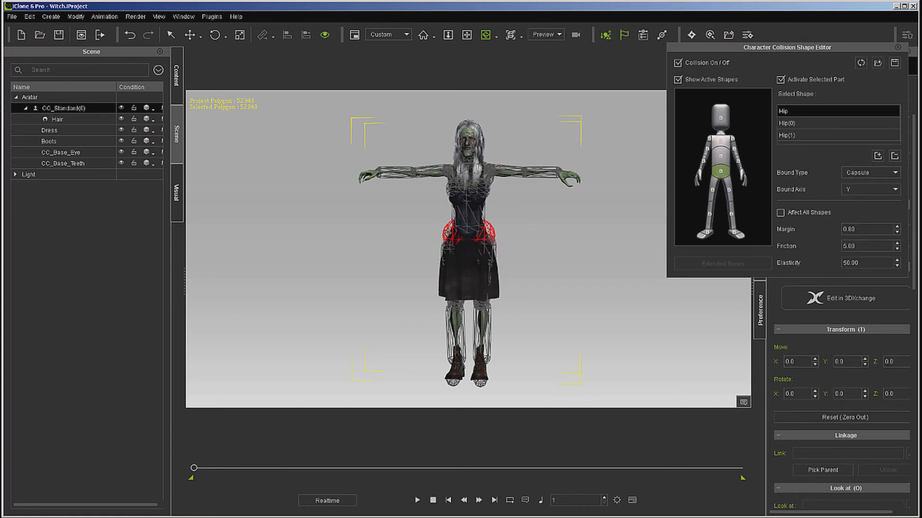
- Move the Hip collision shape sideways across the pelvis and scale it narrower
{"action": "left_click", "coordinate": [190, 35]}
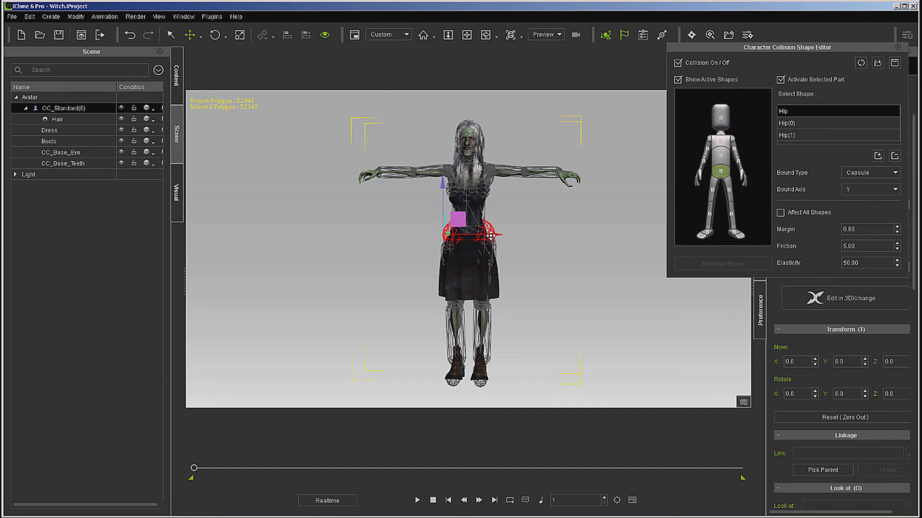
{"action": "left_click_drag", "start_coordinate": [489, 236], "coordinate": [502, 236]}
{"action": "left_click", "coordinate": [239, 35]}
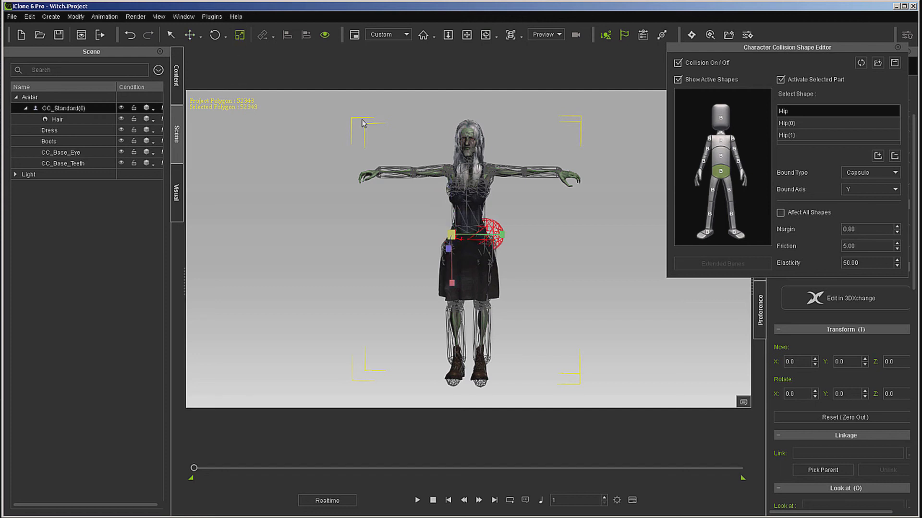
{"action": "left_click_drag", "start_coordinate": [502, 234], "coordinate": [468, 237]}
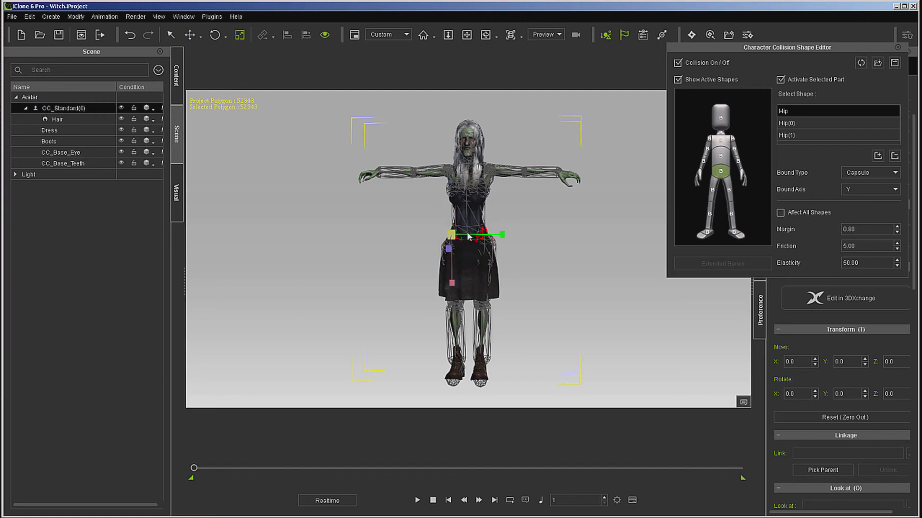
- Move the Hip(0) collision shape forward toward the front of the pelvis, working from a side view
{"action": "left_click", "coordinate": [788, 124]}
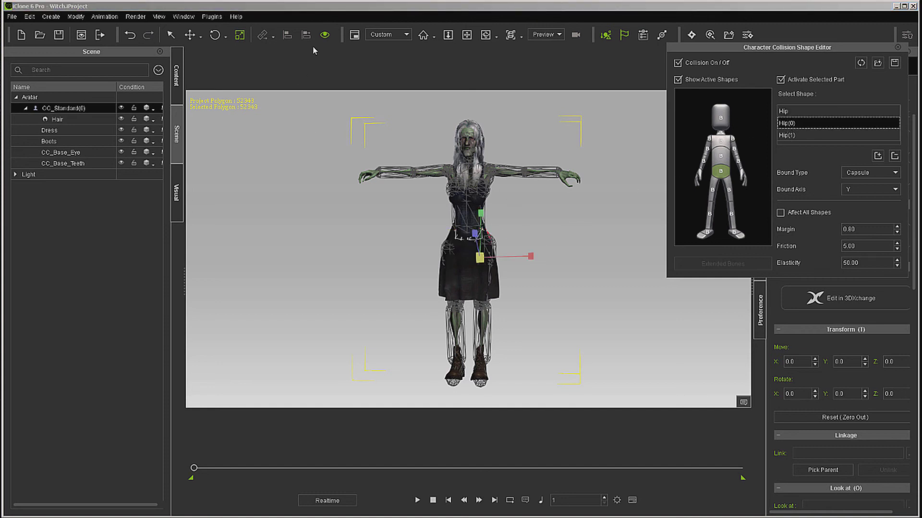
{"action": "left_click", "coordinate": [485, 35]}
{"action": "left_click_drag", "start_coordinate": [336, 202], "coordinate": [215, 200]}
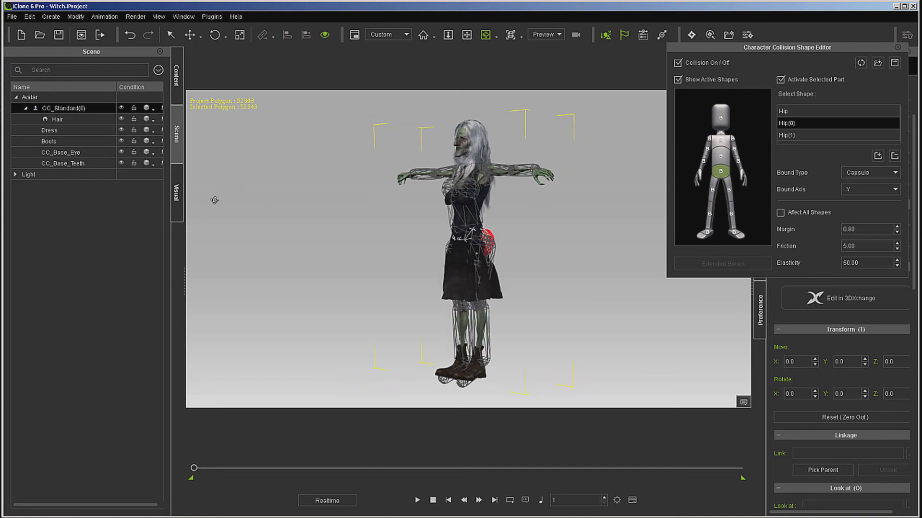
{"action": "left_click", "coordinate": [190, 35]}
{"action": "left_click_drag", "start_coordinate": [514, 259], "coordinate": [504, 259]}
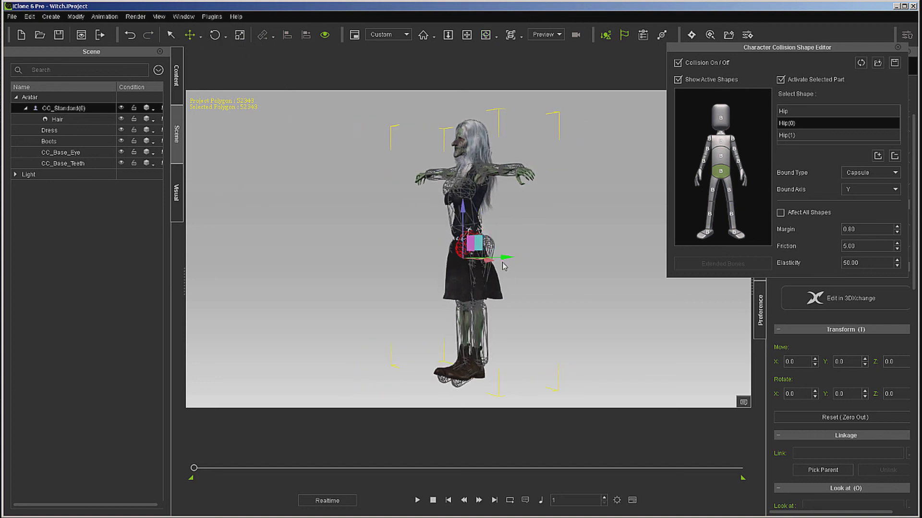
- Move the L_Thigh(0) and L_Thigh(1) collision shapes forward toward the front of the left thigh, working from the side view
{"action": "left_click", "coordinate": [785, 135]}
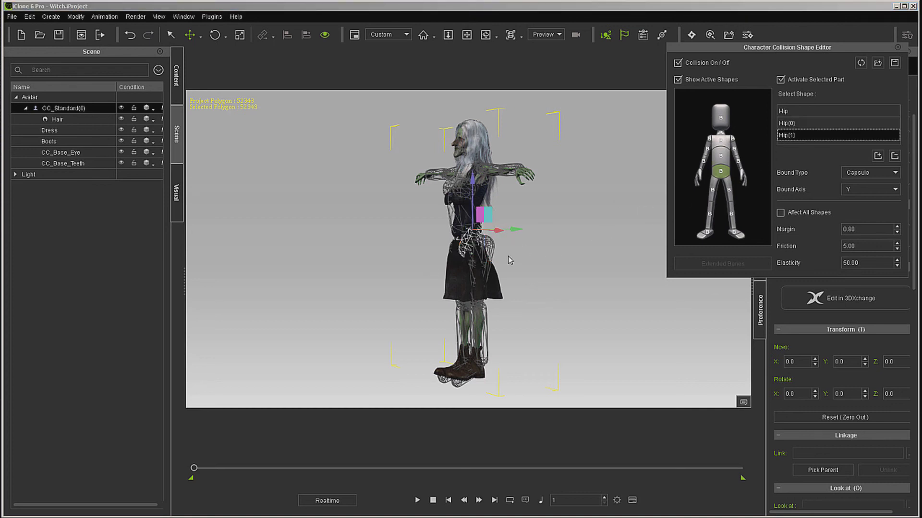
{"action": "left_click", "coordinate": [714, 191]}
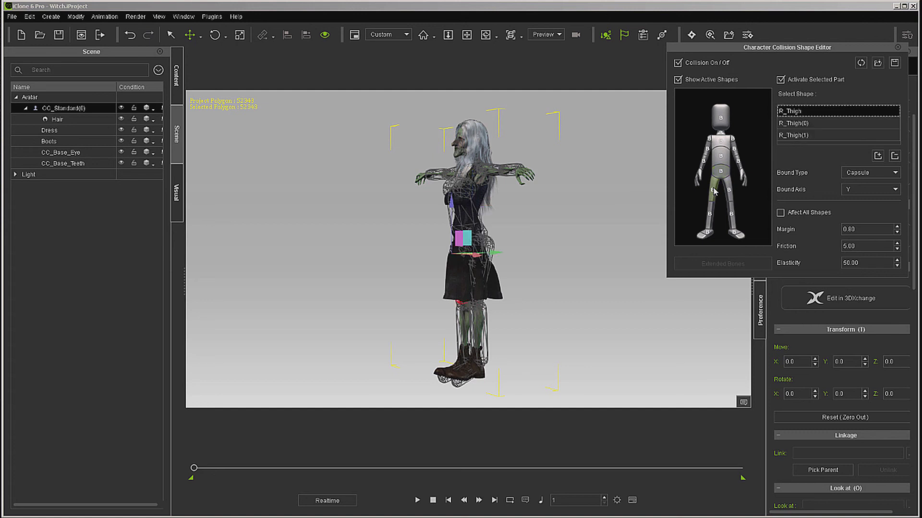
{"action": "left_click", "coordinate": [726, 191]}
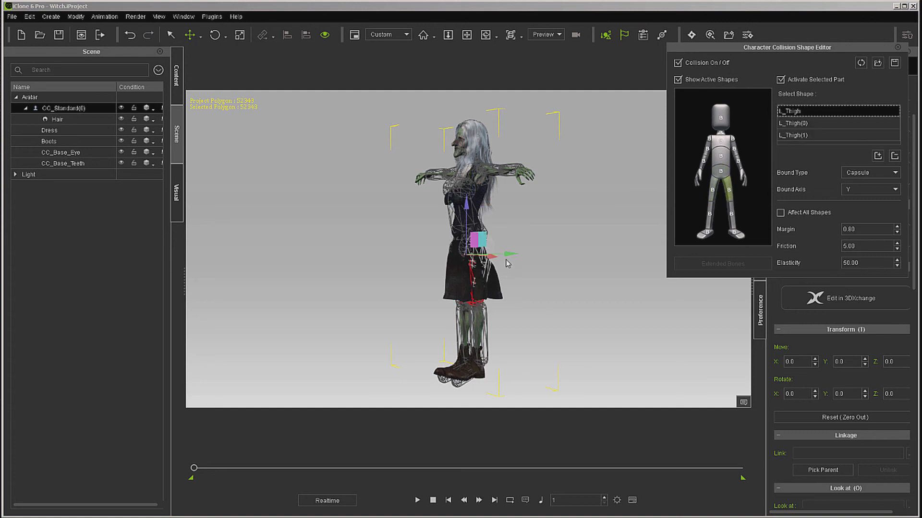
{"action": "left_click", "coordinate": [795, 123]}
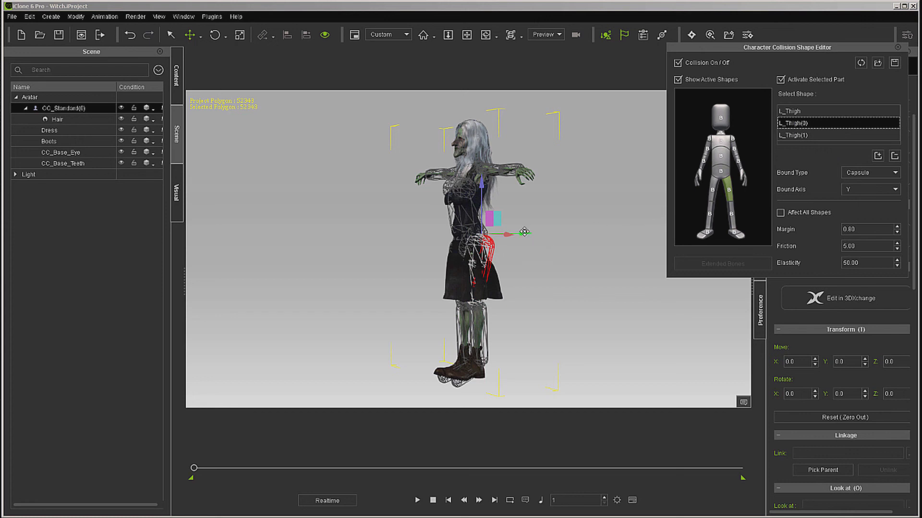
{"action": "left_click_drag", "start_coordinate": [524, 233], "coordinate": [519, 234]}
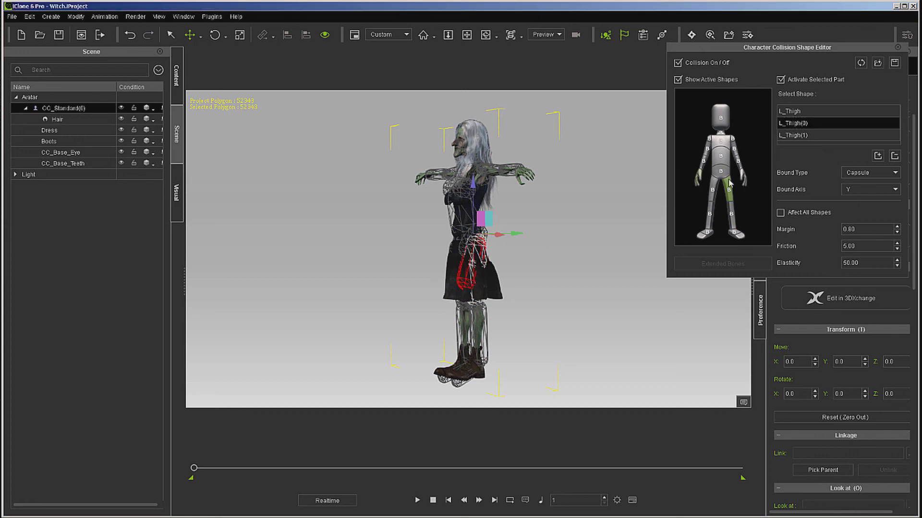
{"action": "left_click", "coordinate": [791, 136]}
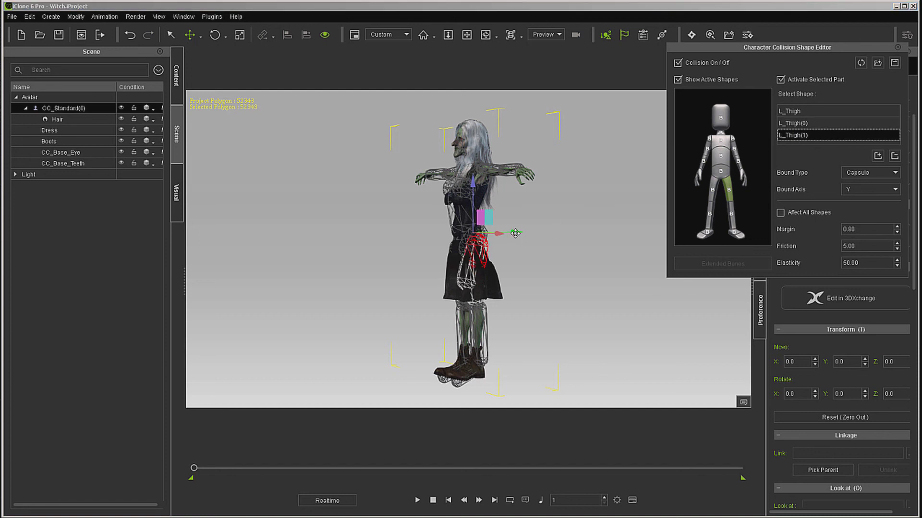
{"action": "left_click_drag", "start_coordinate": [515, 238], "coordinate": [511, 240]}
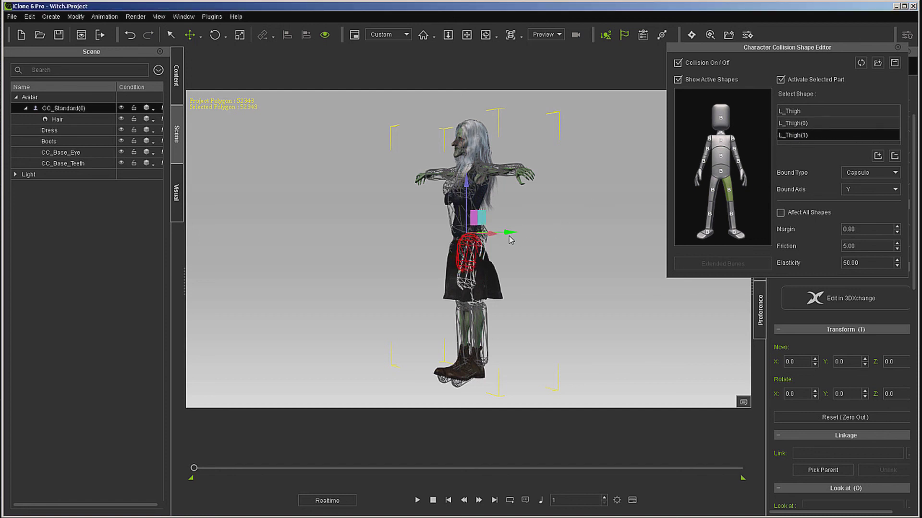
- Turn the witch to a front view and play the simulation to check the dress against the left thigh shapes
{"action": "left_click", "coordinate": [792, 123]}
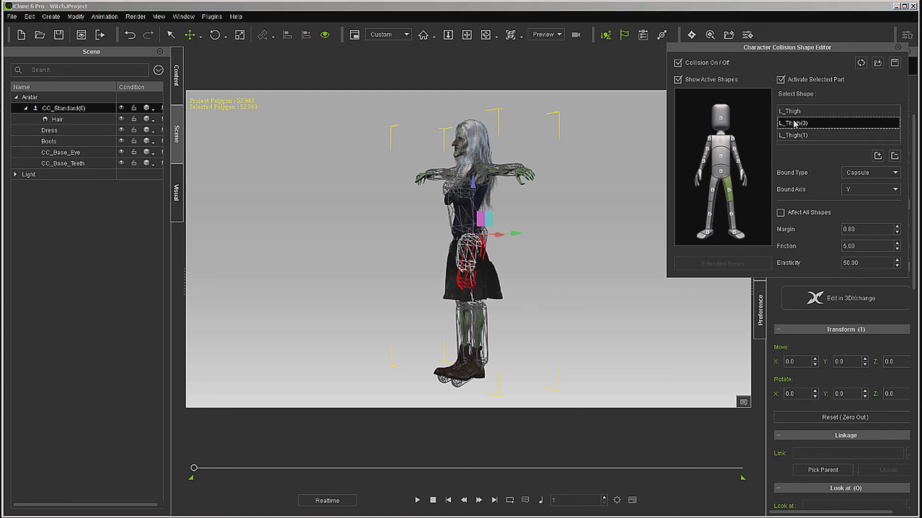
{"action": "left_click", "coordinate": [794, 112]}
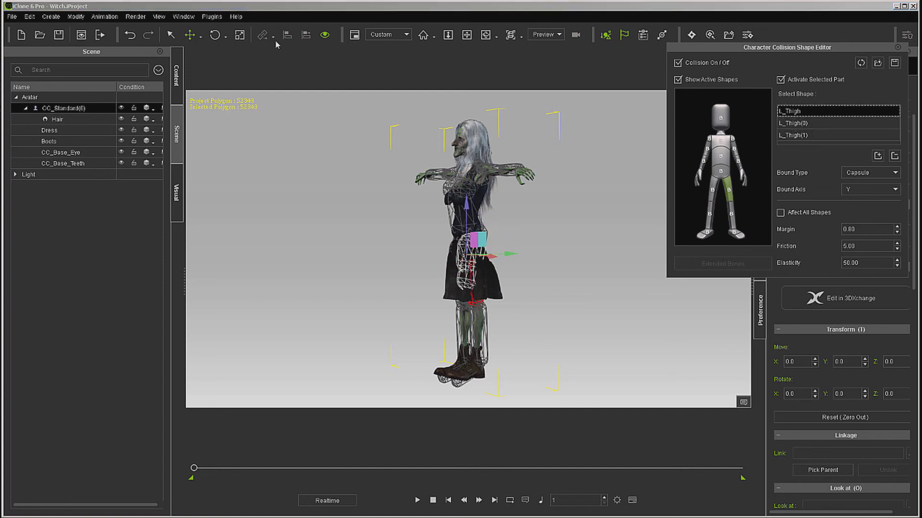
{"action": "left_click", "coordinate": [485, 35]}
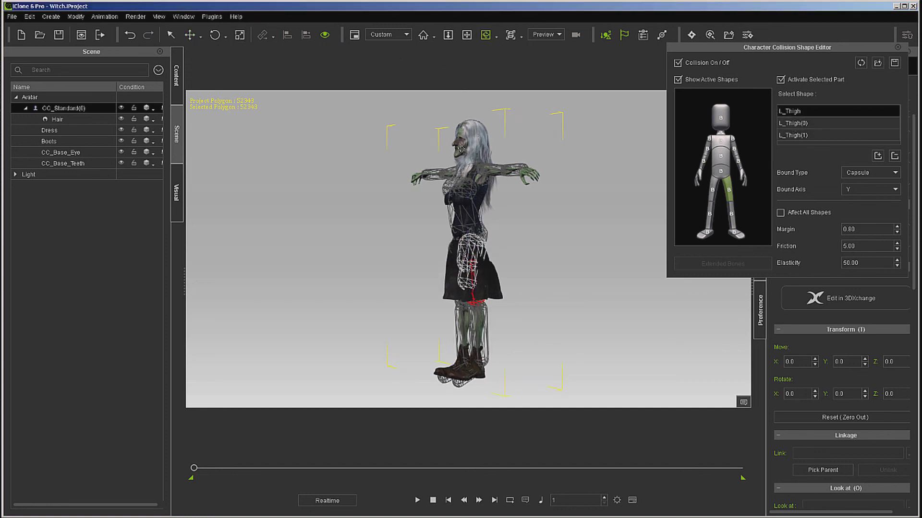
{"action": "left_click_drag", "start_coordinate": [461, 149], "coordinate": [650, 203]}
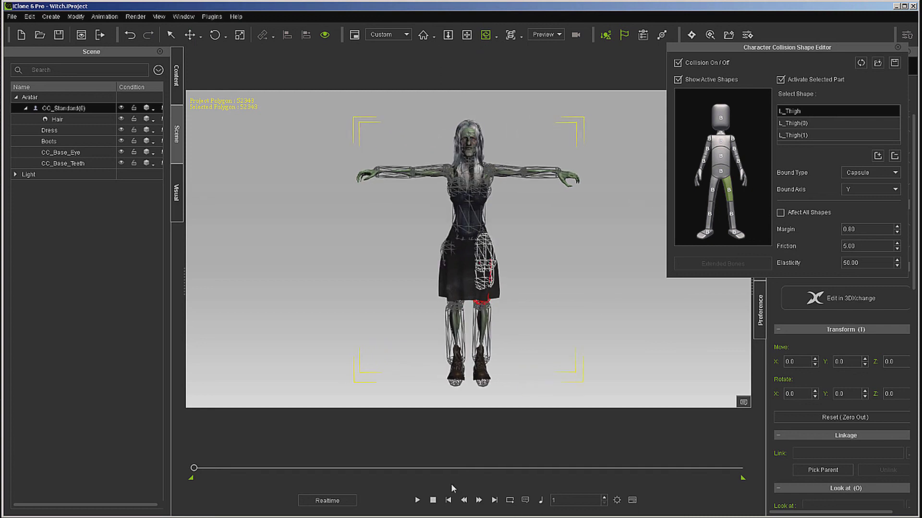
{"action": "left_click", "coordinate": [417, 500]}
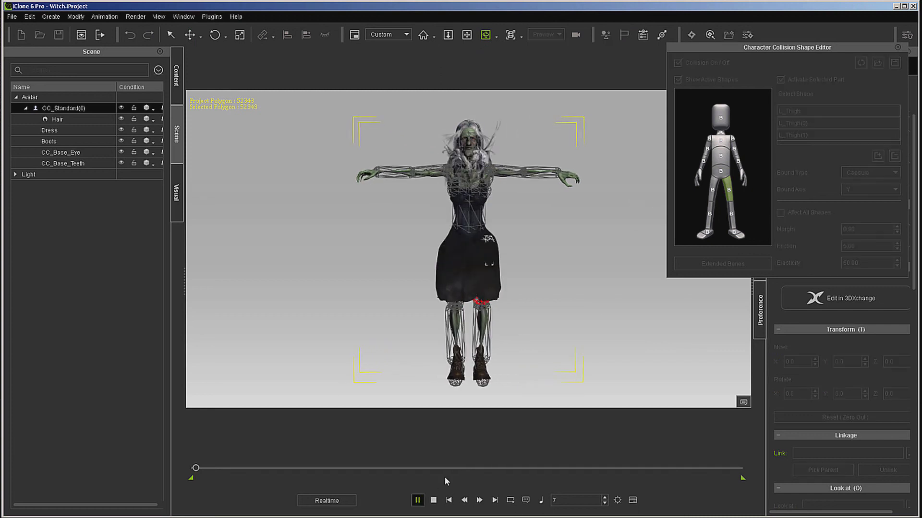
{"action": "left_click", "coordinate": [433, 500]}
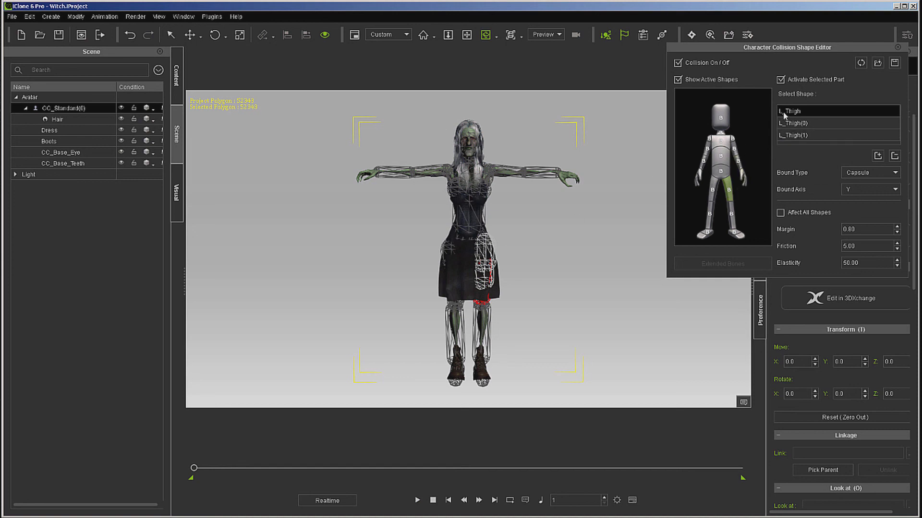
- Move the L_Thigh(1) and L_Thigh(0) collision shapes slightly inward toward the body's centre, working from the front view
{"action": "left_click", "coordinate": [790, 125]}
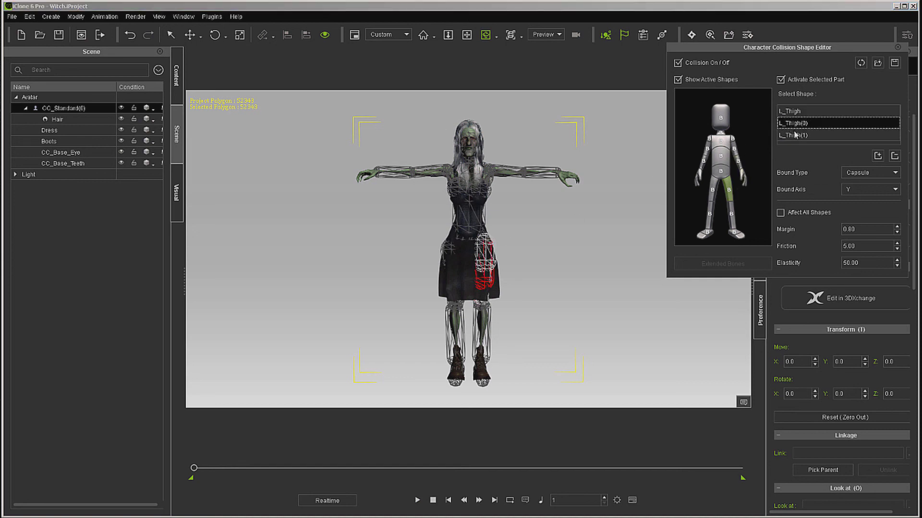
{"action": "left_click", "coordinate": [794, 134]}
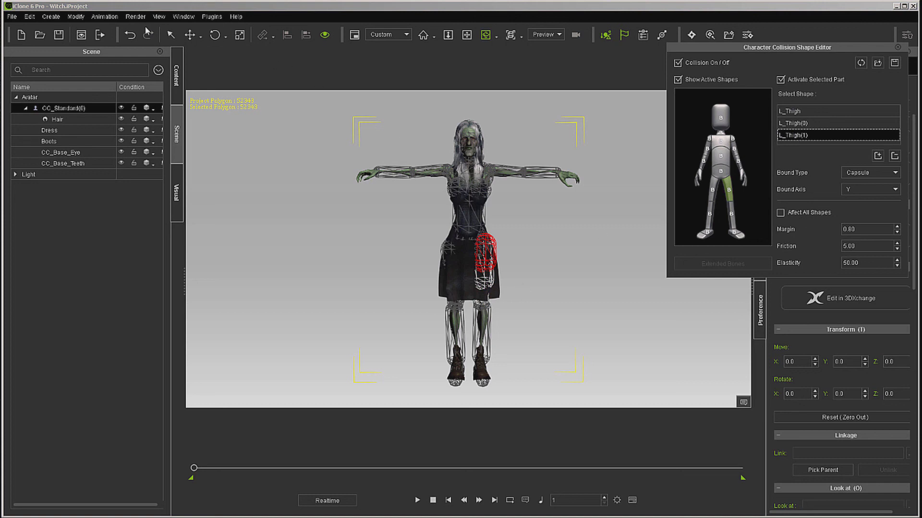
{"action": "left_click", "coordinate": [190, 35]}
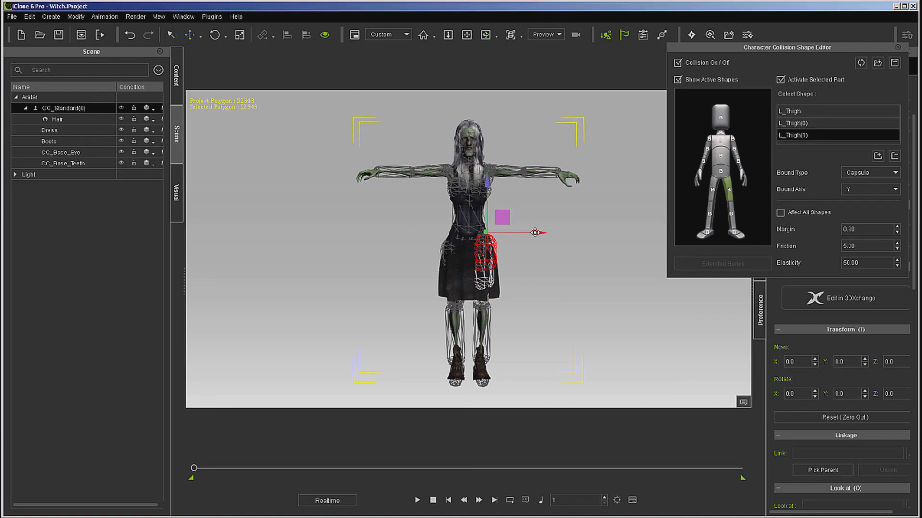
{"action": "left_click_drag", "start_coordinate": [531, 233], "coordinate": [528, 235]}
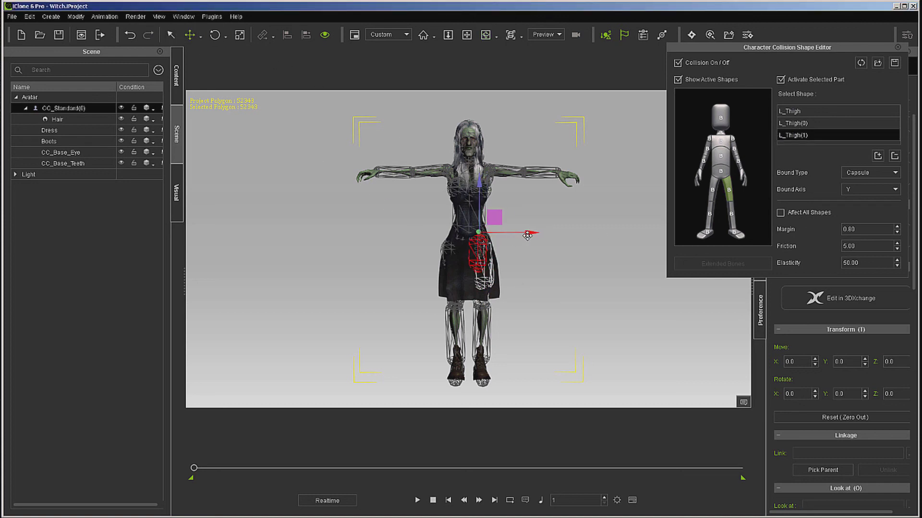
{"action": "left_click", "coordinate": [793, 123]}
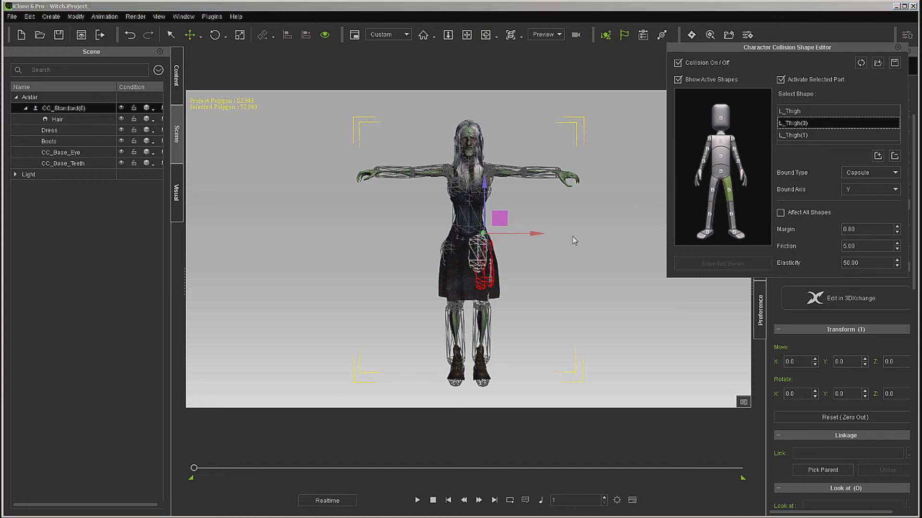
{"action": "left_click_drag", "start_coordinate": [528, 238], "coordinate": [523, 237]}
- Play the simulation twice to inspect how the dress falls over the repositioned left thigh shapes
{"action": "left_click", "coordinate": [414, 500]}
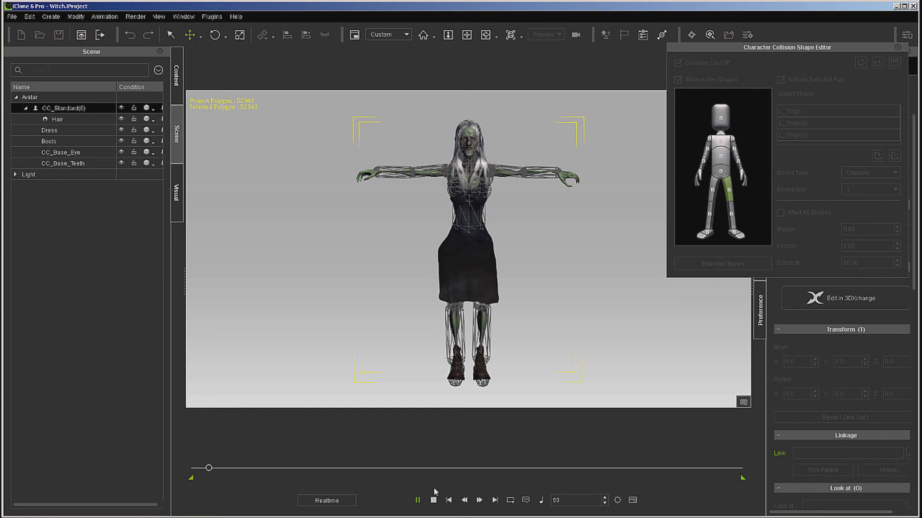
{"action": "left_click", "coordinate": [433, 502]}
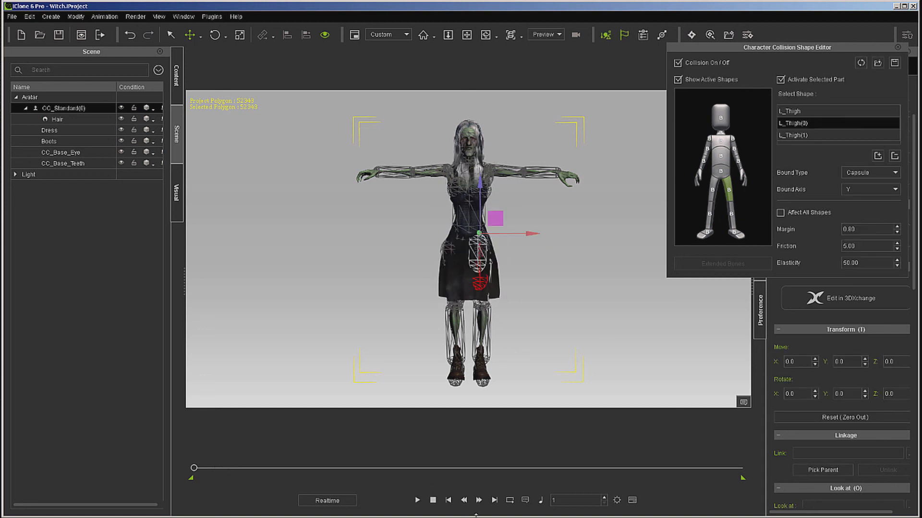
{"action": "left_click", "coordinate": [417, 501]}
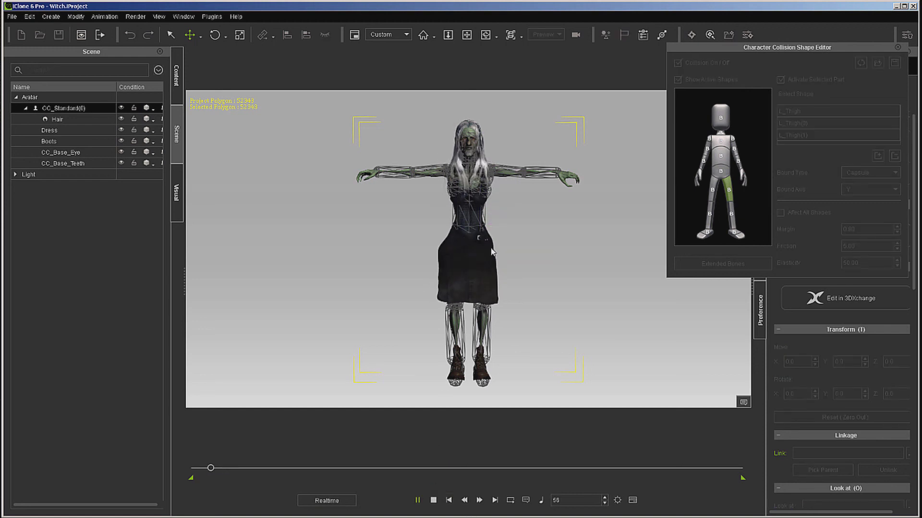
{"action": "left_click", "coordinate": [433, 500]}
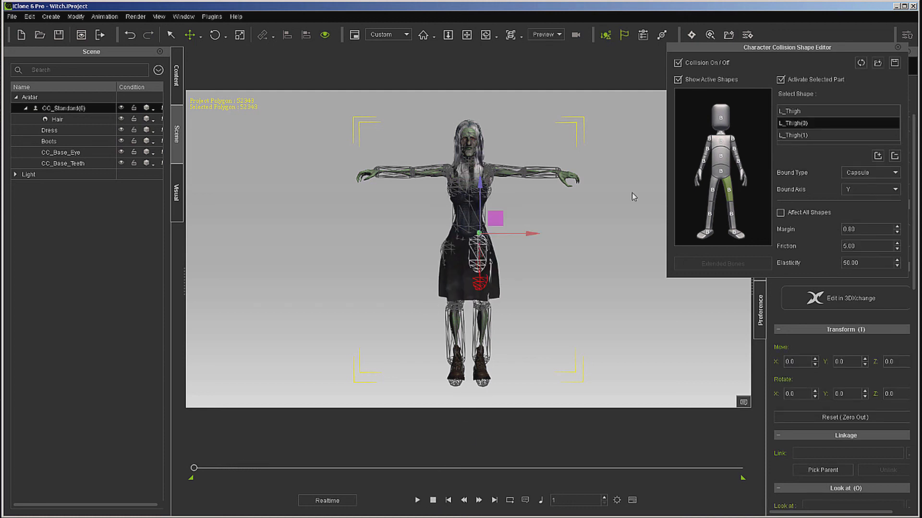
- Move the R_Thigh(1) collision shape slightly inward toward the body's centre
{"action": "left_click", "coordinate": [712, 191]}
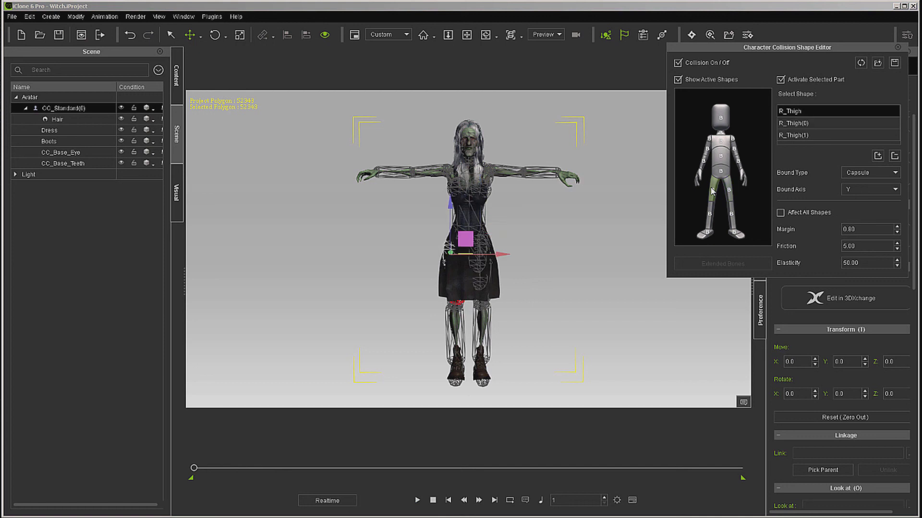
{"action": "left_click", "coordinate": [799, 124]}
{"action": "left_click", "coordinate": [796, 136]}
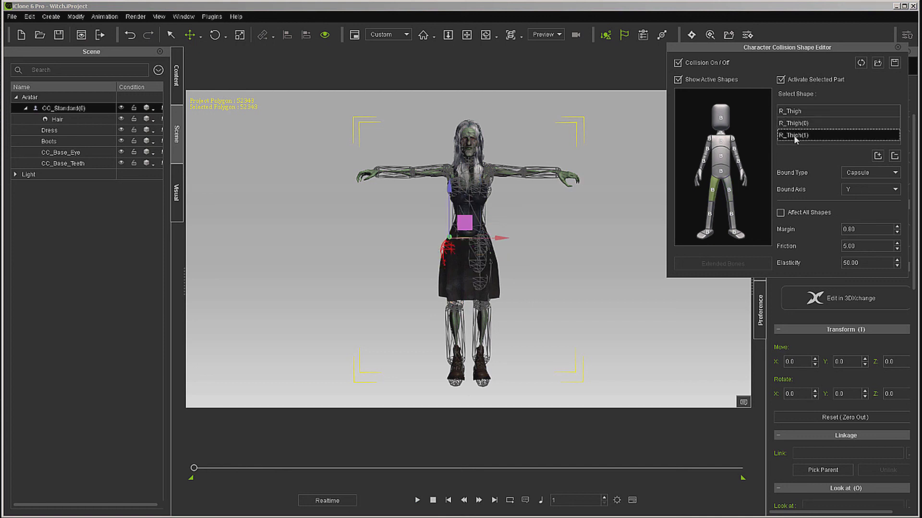
{"action": "left_click_drag", "start_coordinate": [497, 238], "coordinate": [503, 239]}
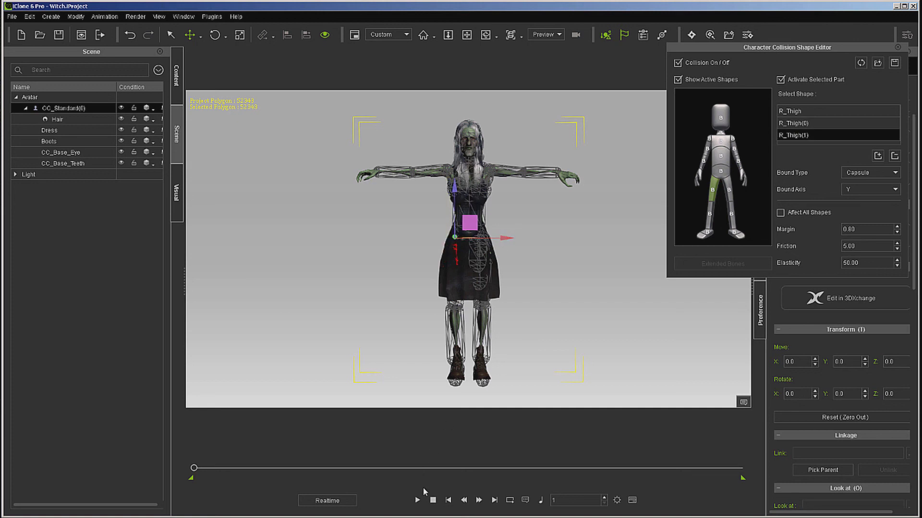
- Replay the simulation to check how the dress drapes over the hips and both thighs, and stop the playback
{"action": "left_click", "coordinate": [416, 501]}
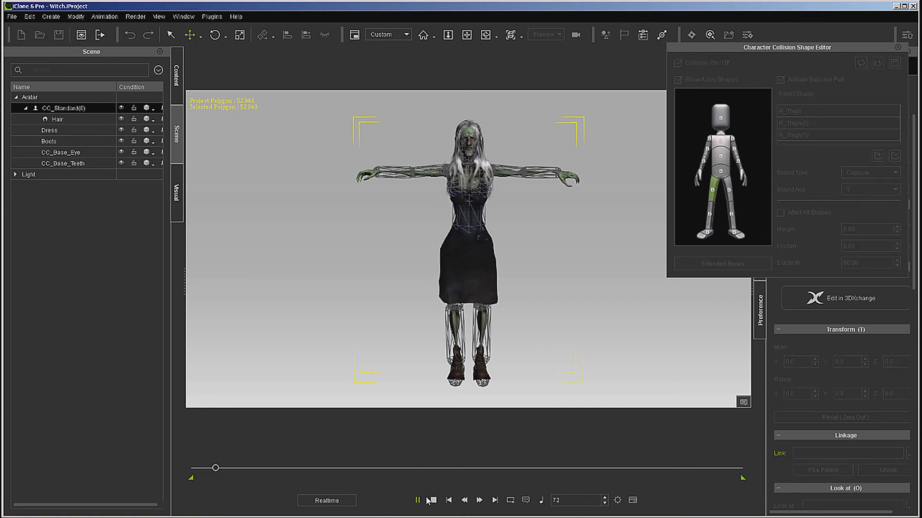
{"action": "left_click", "coordinate": [433, 501]}
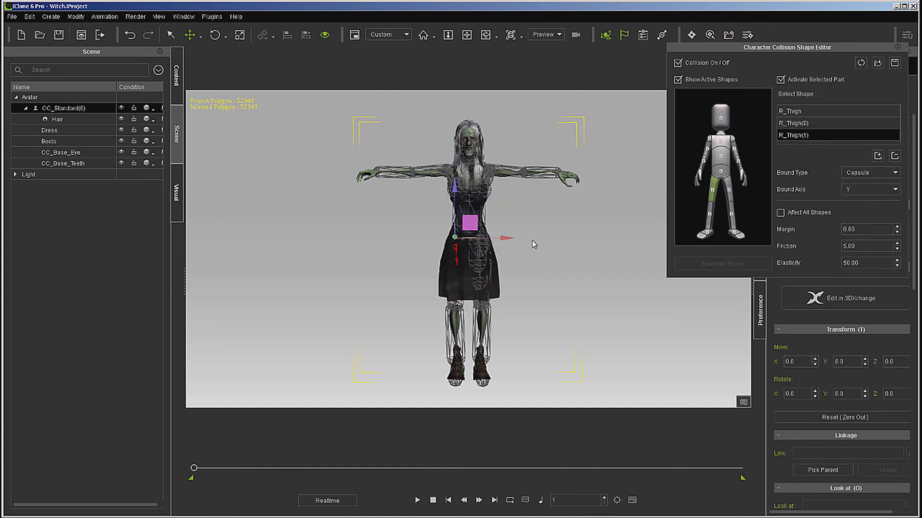
{"action": "left_click", "coordinate": [417, 501]}
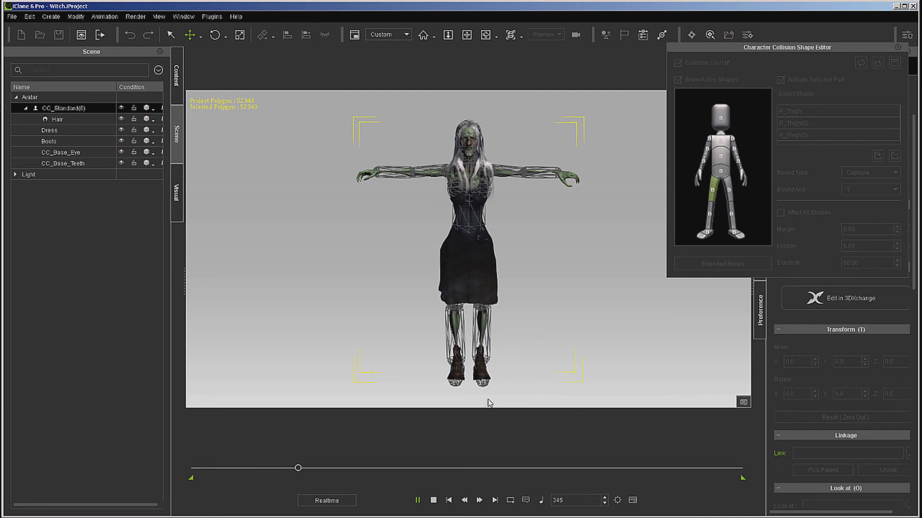
{"action": "left_click", "coordinate": [434, 500]}
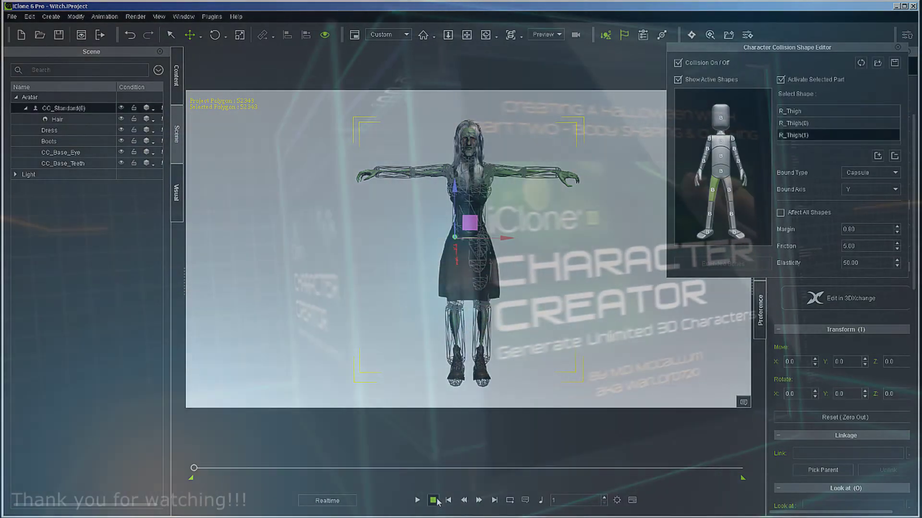